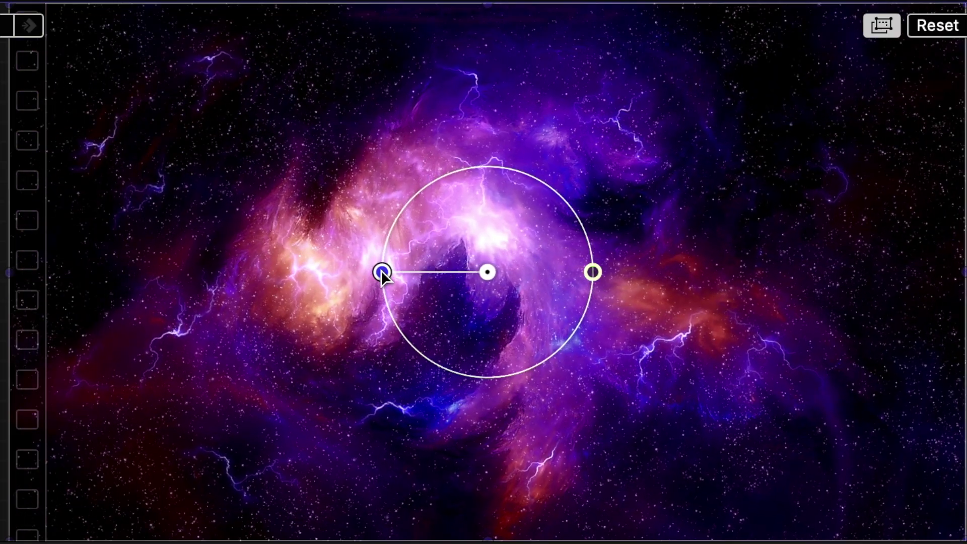
Step: Drag the nebula starfield's rotation handle about 180° to flip it upside down
left_click_drag(380, 270, 571, 274)
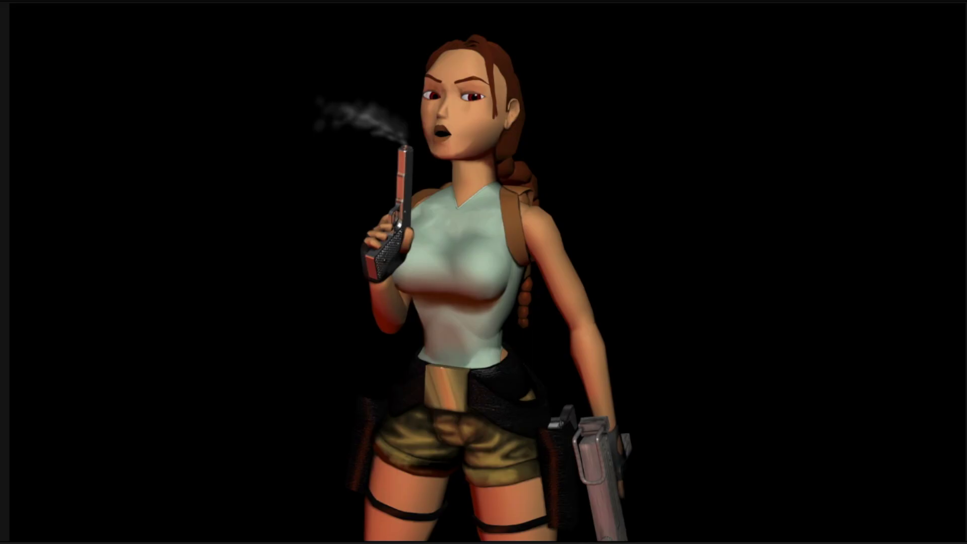
Step: Zoom the viewer to 200% and trace the mask along Lara's inner leg, hip and arm
left_click(927, 10)
left_click(945, 194)
mouse_move(560, 536)
left_mouse_down()
mouse_move(650, 318)
mouse_move(664, 398)
left_mouse_up()
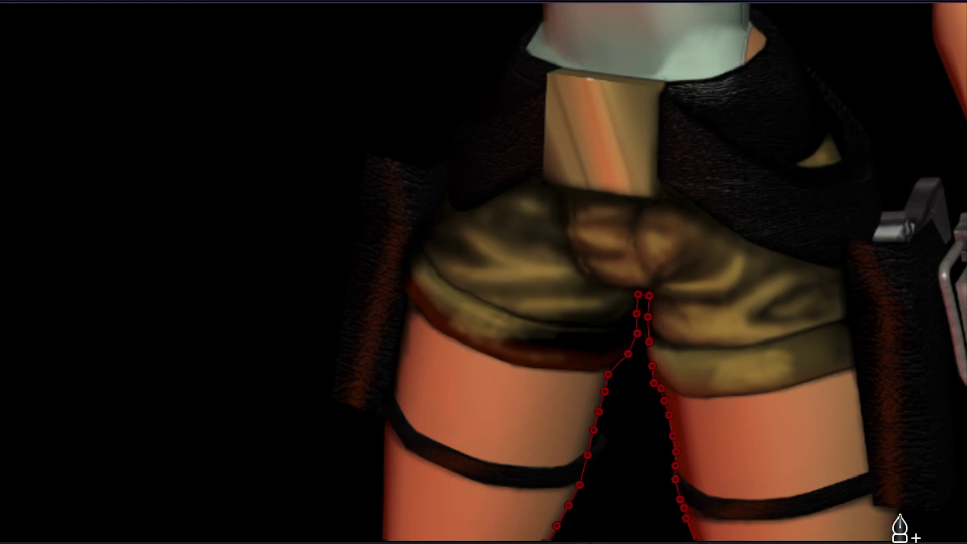
mouse_move(899, 526)
left_mouse_down()
mouse_move(948, 504)
mouse_move(954, 443)
mouse_move(944, 377)
mouse_move(868, 318)
mouse_move(900, 393)
left_mouse_up()
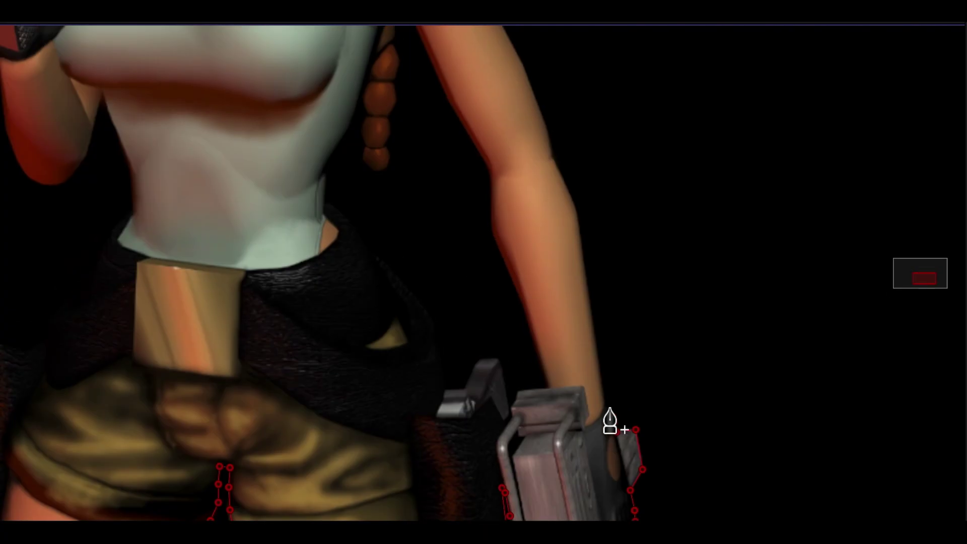
left_click_drag(611, 417, 555, 168)
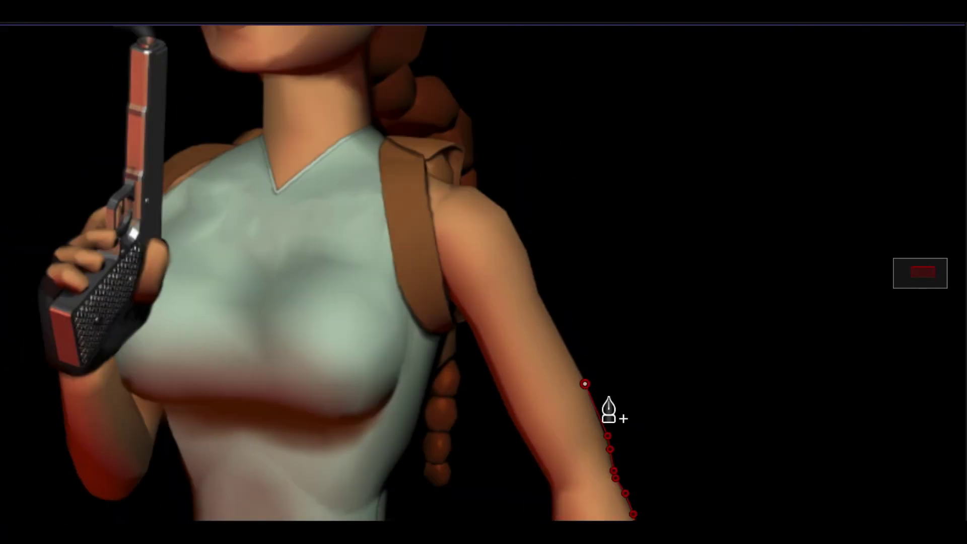
mouse_move(611, 410)
left_mouse_down()
mouse_move(537, 302)
mouse_move(472, 140)
left_mouse_up()
Step: Continue the mask around her hair, down the pistol and hand, and the torso's left side
left_click_drag(934, 279, 929, 269)
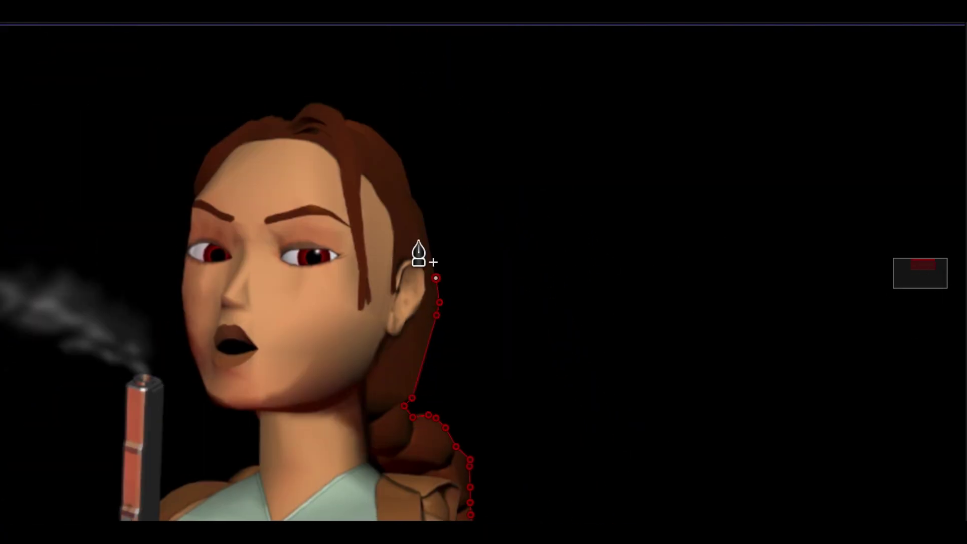
mouse_move(421, 255)
left_mouse_down()
mouse_move(364, 131)
mouse_move(197, 372)
mouse_move(158, 386)
mouse_move(604, 334)
mouse_move(423, 274)
mouse_move(517, 294)
left_mouse_up()
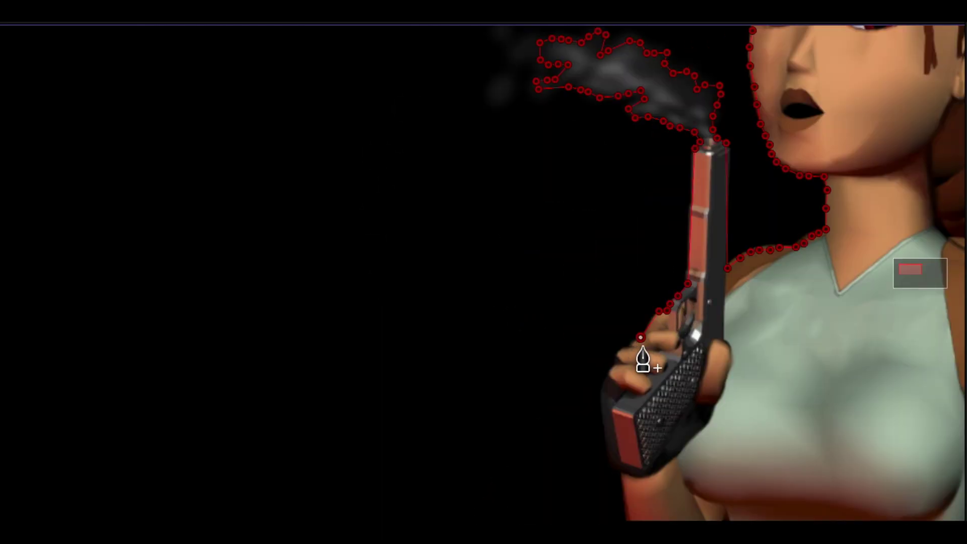
mouse_move(556, 325)
left_mouse_down()
mouse_move(609, 478)
mouse_move(720, 238)
left_mouse_up()
mouse_move(707, 280)
left_mouse_down()
mouse_move(377, 491)
mouse_move(436, 472)
left_mouse_up()
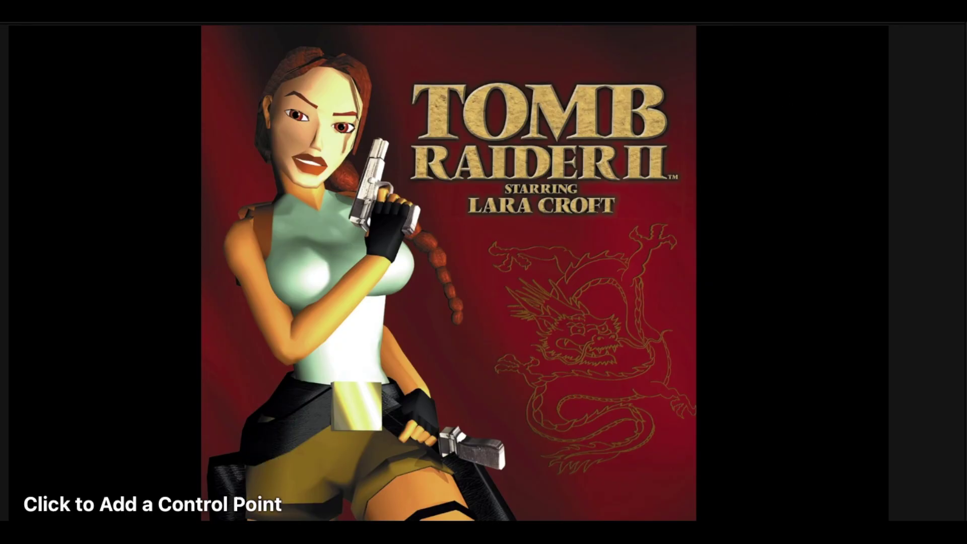
Step: Zoom the viewer to 400% and add mask points down Lara's braid
left_click(862, 30)
left_click(888, 232)
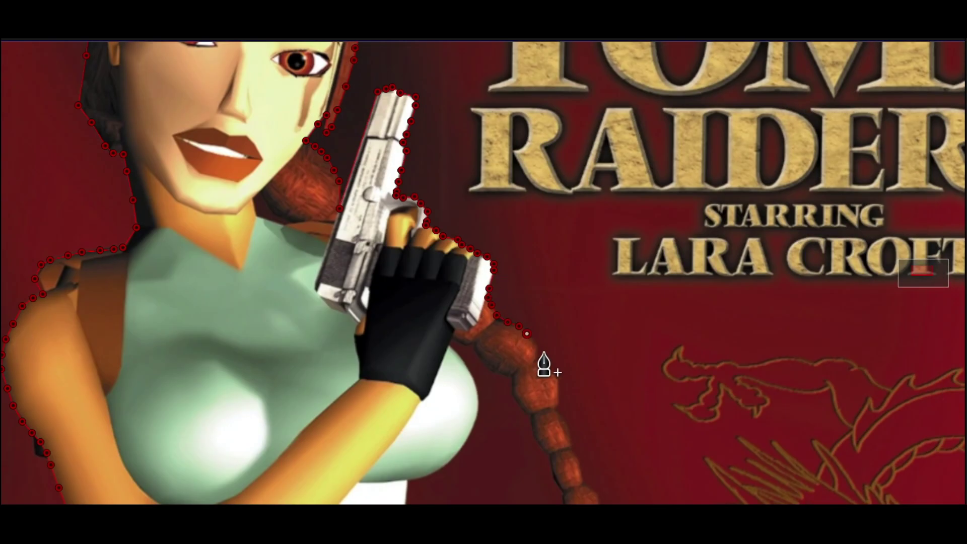
left_click(569, 447)
scroll(575, 449, "down", 5)
left_click(574, 277)
left_click(578, 295)
left_click(588, 312)
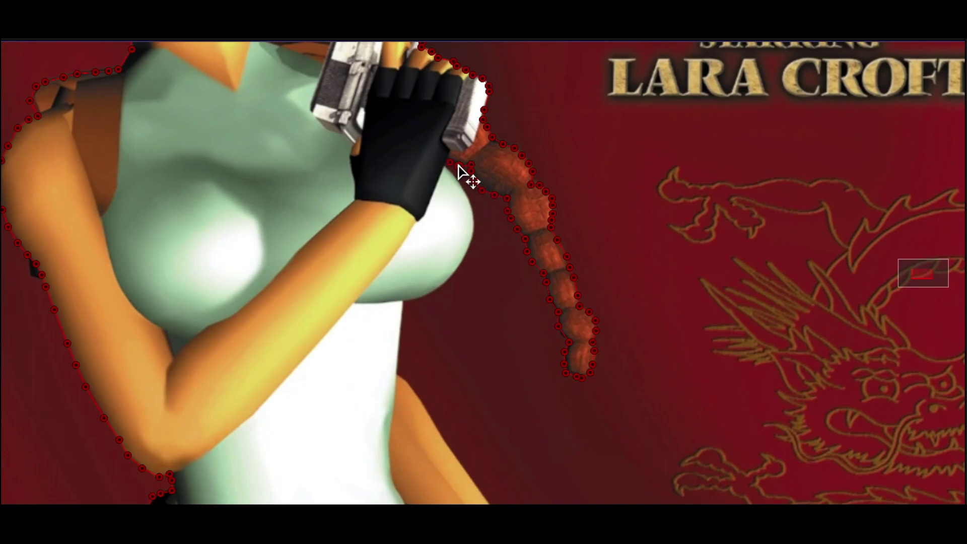
Step: Add mask points down the edge of her chest and along her arm
left_click(469, 198)
left_click(471, 209)
left_click(476, 226)
left_click(468, 247)
left_click(462, 263)
left_click(444, 284)
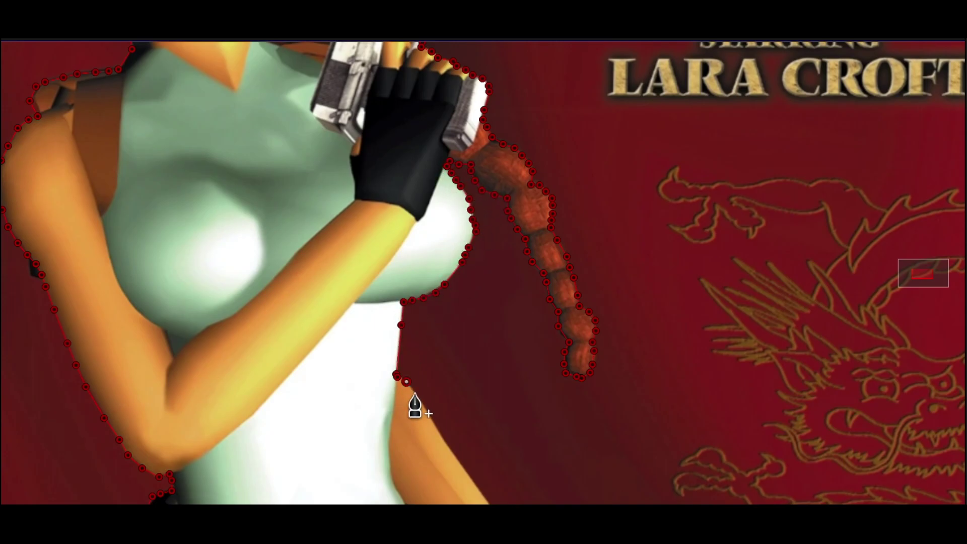
scroll(445, 447, "down", 5)
left_click(412, 260)
left_click(418, 272)
left_click(425, 283)
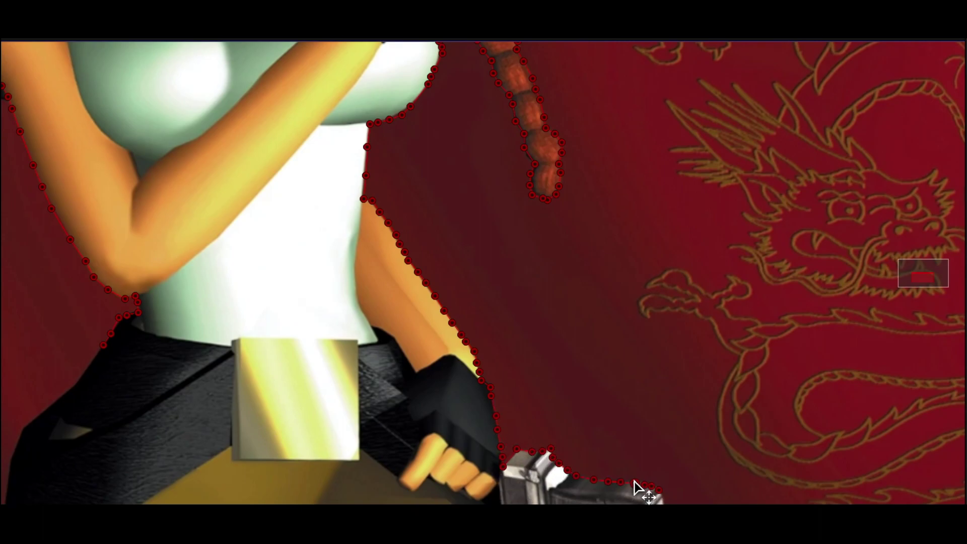
Step: Trace the mask along the gun at her hip to its lower edge, bringing the cover's left edge into view
left_click(665, 495)
scroll(664, 496, "down", 5)
left_click(608, 325)
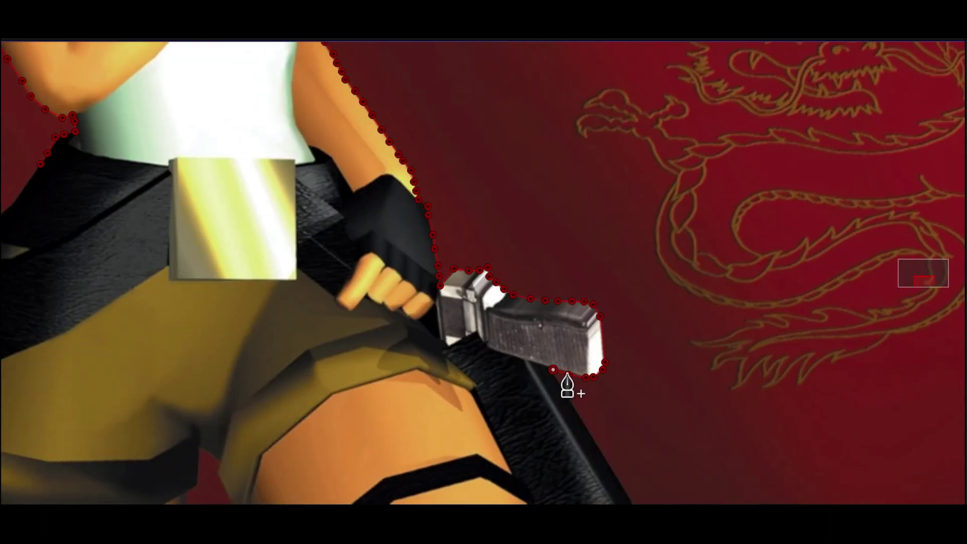
left_click(232, 502)
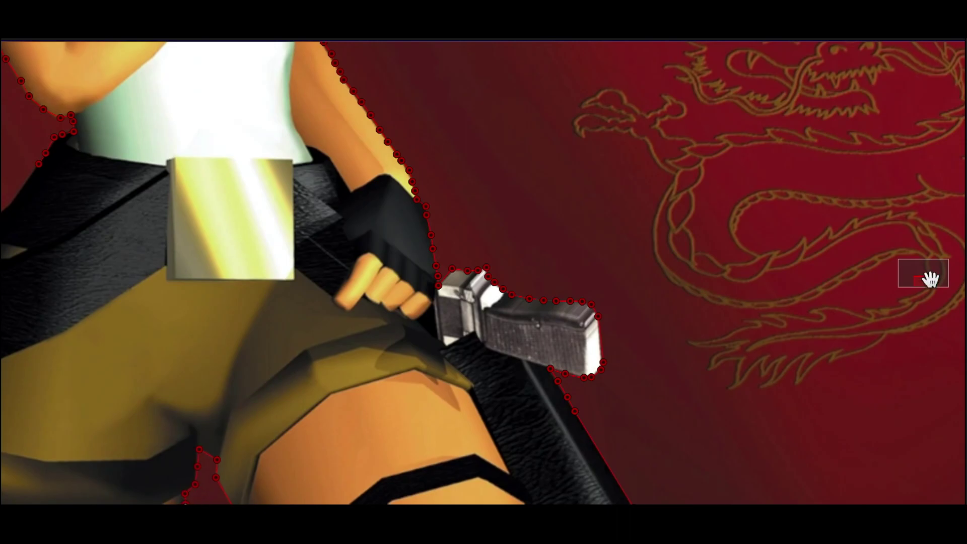
left_click_drag(929, 278, 449, 429)
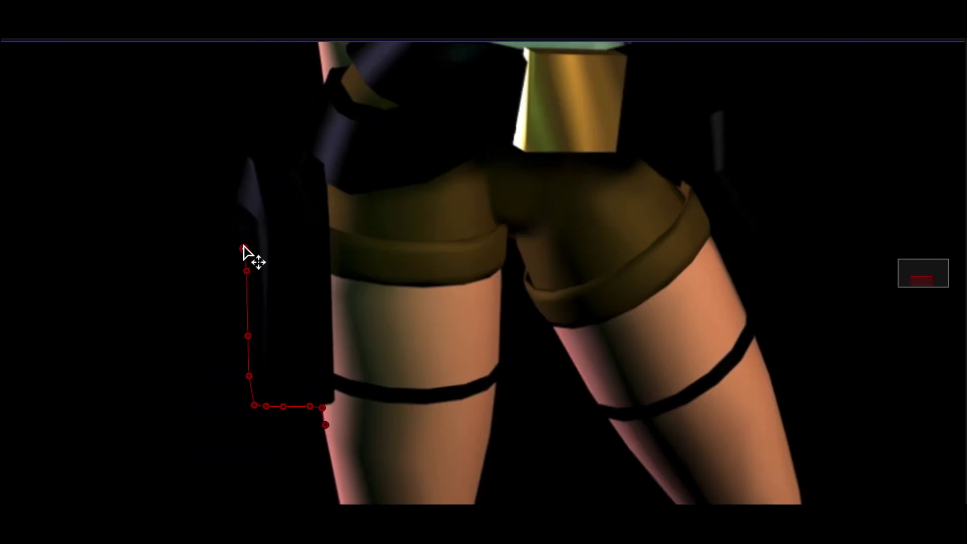
Step: Trace the mask up the holster, over the hair from the ear, and down the shoulder and chest
mouse_move(245, 251)
left_mouse_down()
mouse_move(377, 193)
mouse_move(486, 350)
left_mouse_up()
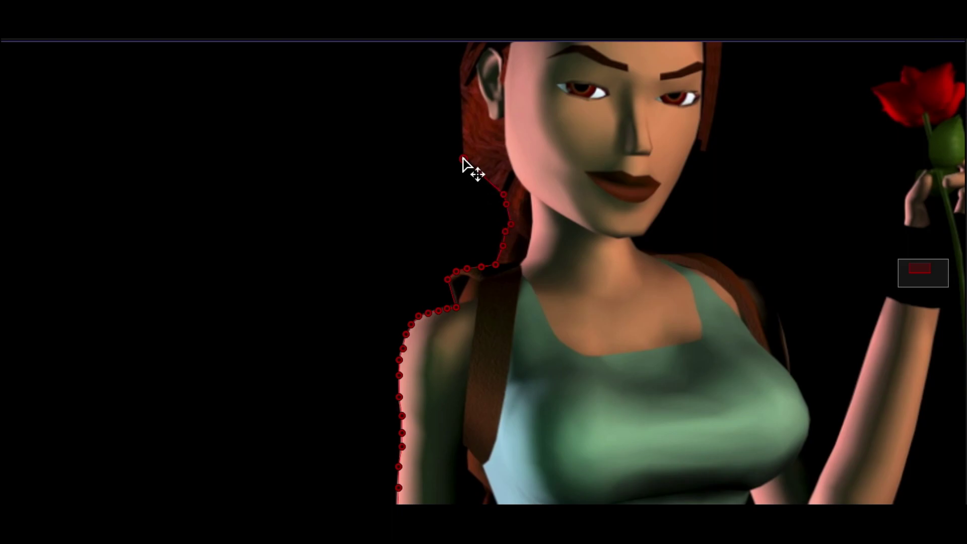
left_click_drag(463, 160, 482, 304)
mouse_move(505, 158)
left_mouse_down()
mouse_move(606, 80)
mouse_move(730, 105)
left_mouse_up()
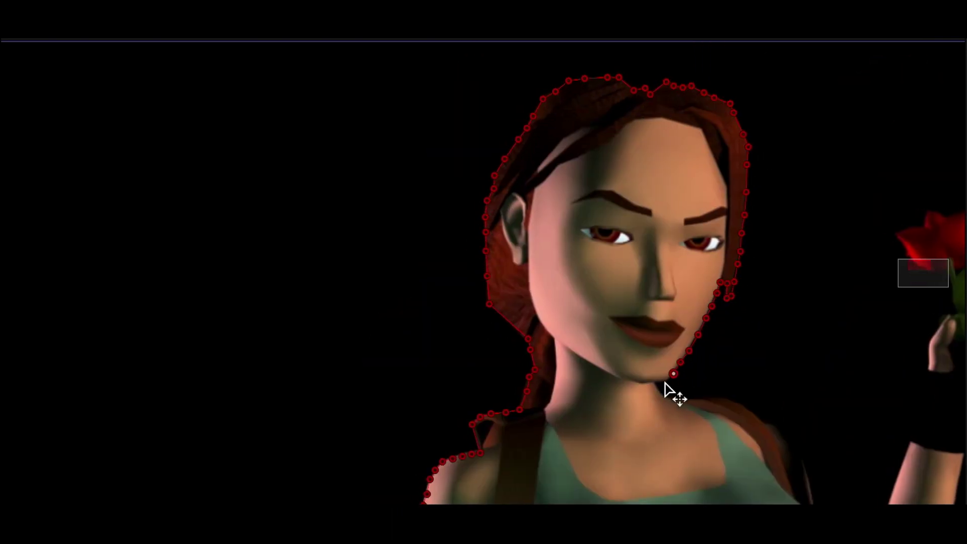
left_click_drag(784, 464, 572, 147)
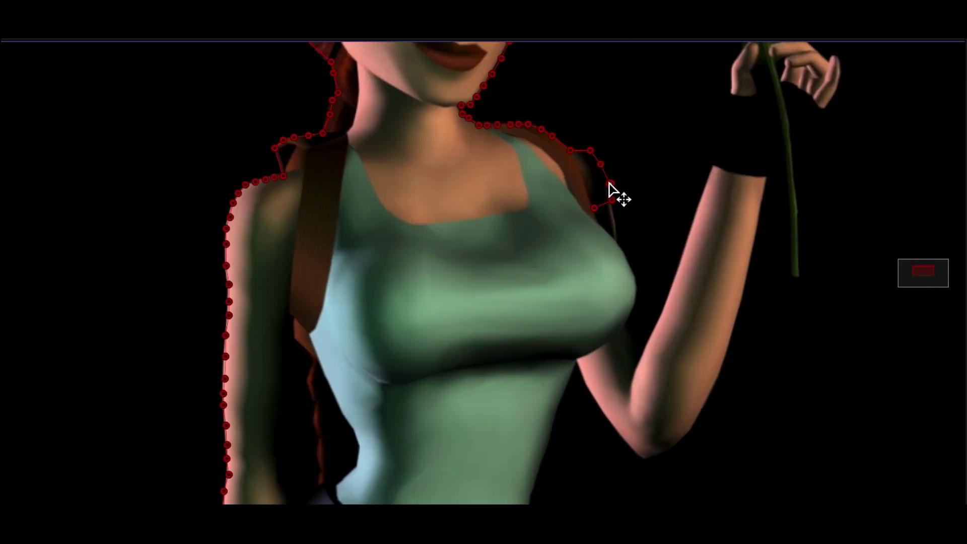
mouse_move(623, 257)
left_mouse_down()
mouse_move(626, 328)
mouse_move(712, 169)
left_mouse_up()
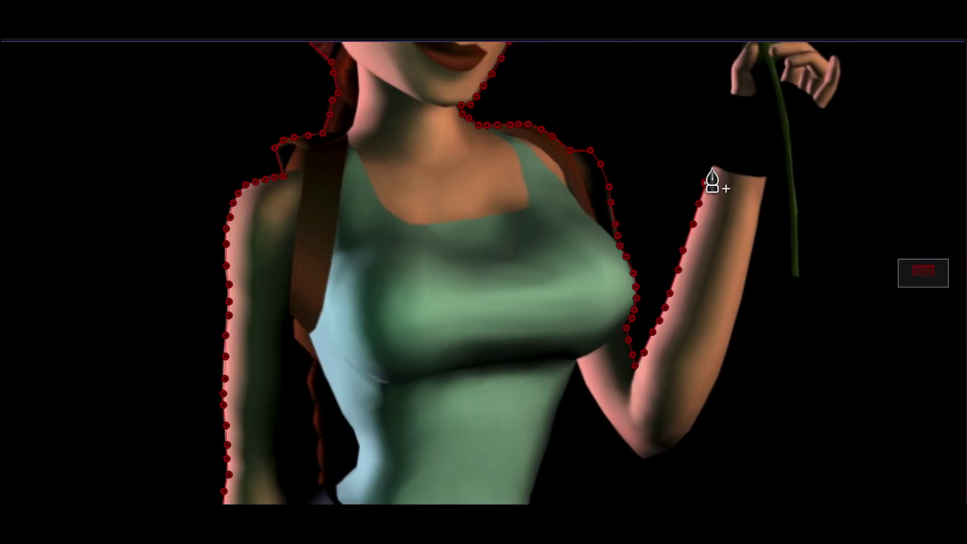
Step: Trace the mask up the raised arm to the hand and around the rose petals and finger
left_click_drag(728, 94, 645, 369)
left_click_drag(645, 370, 674, 313)
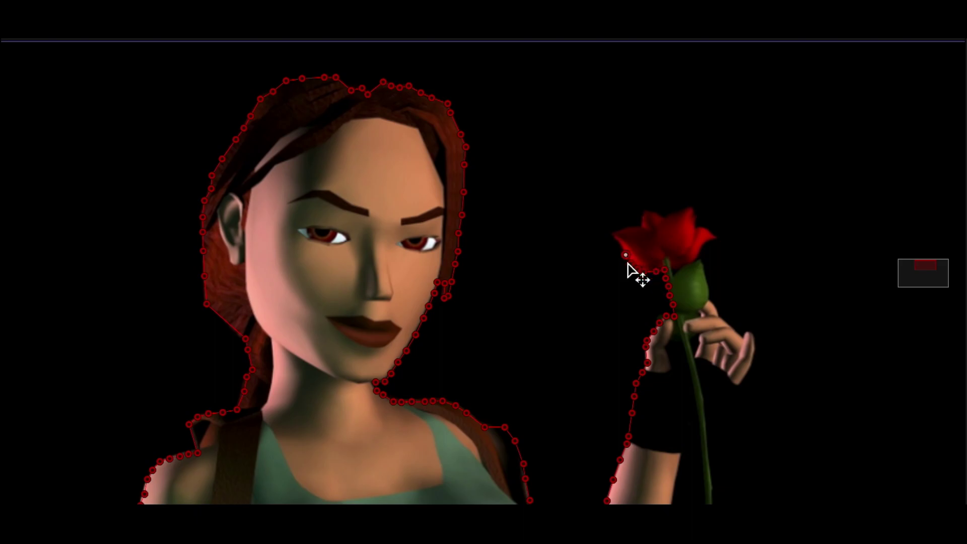
left_click_drag(622, 254, 656, 224)
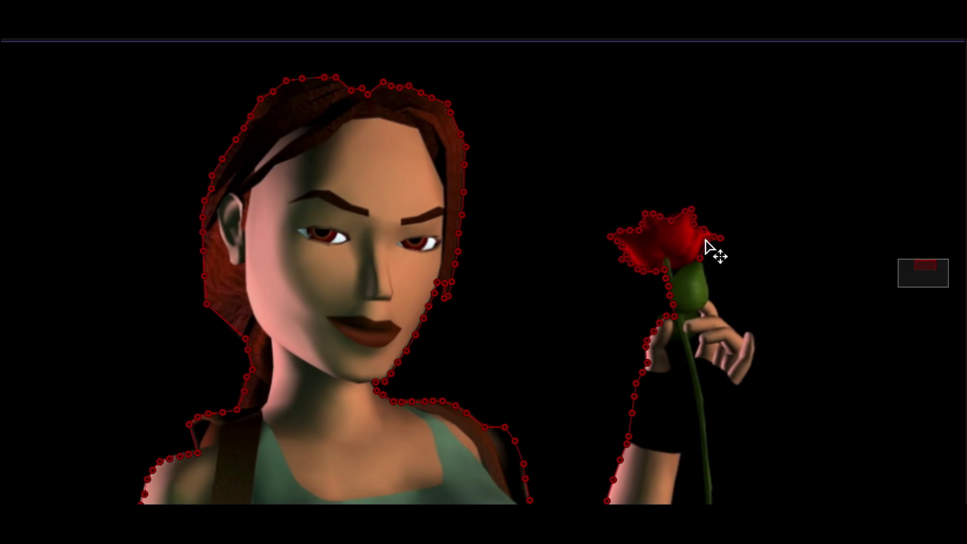
left_click_drag(701, 270, 745, 340)
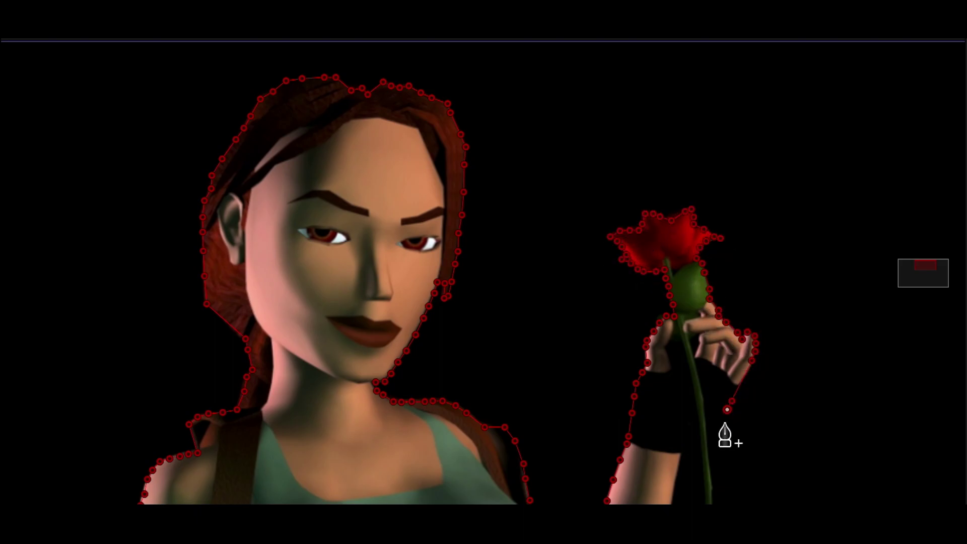
scroll(554, 189, "up", 3)
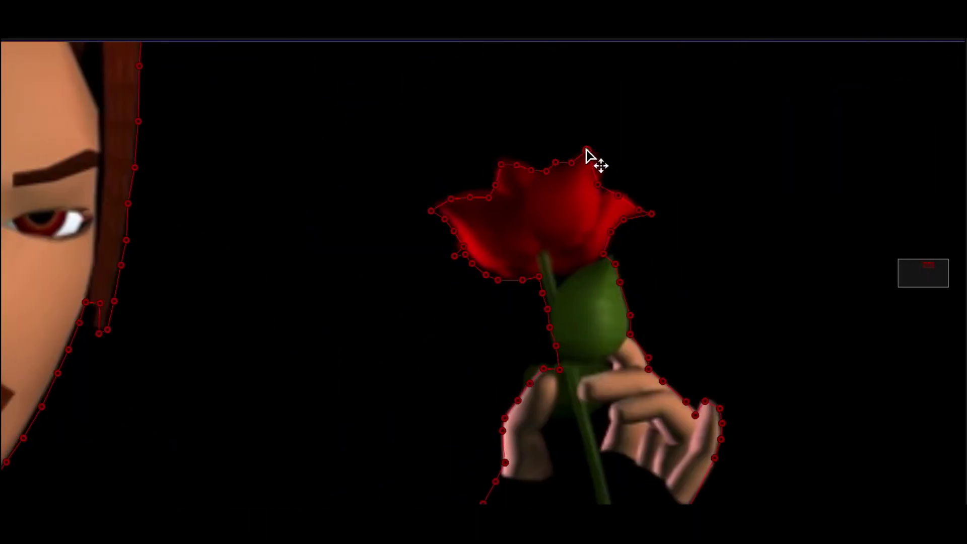
left_click_drag(621, 195, 636, 203)
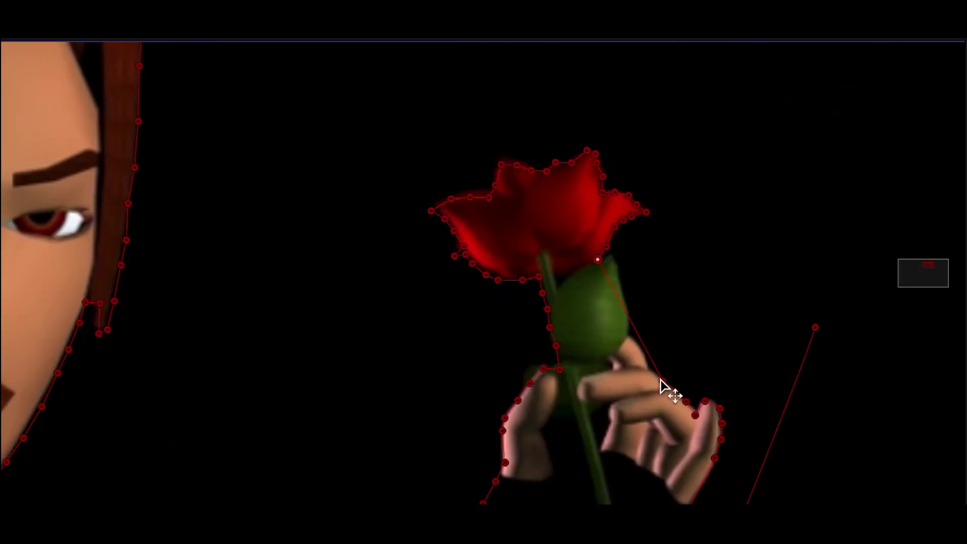
scroll(723, 447, "down", 1)
scroll(723, 447, "up", 3)
Step: Convert one mask point to a sharp Linear corner
right_click(619, 460)
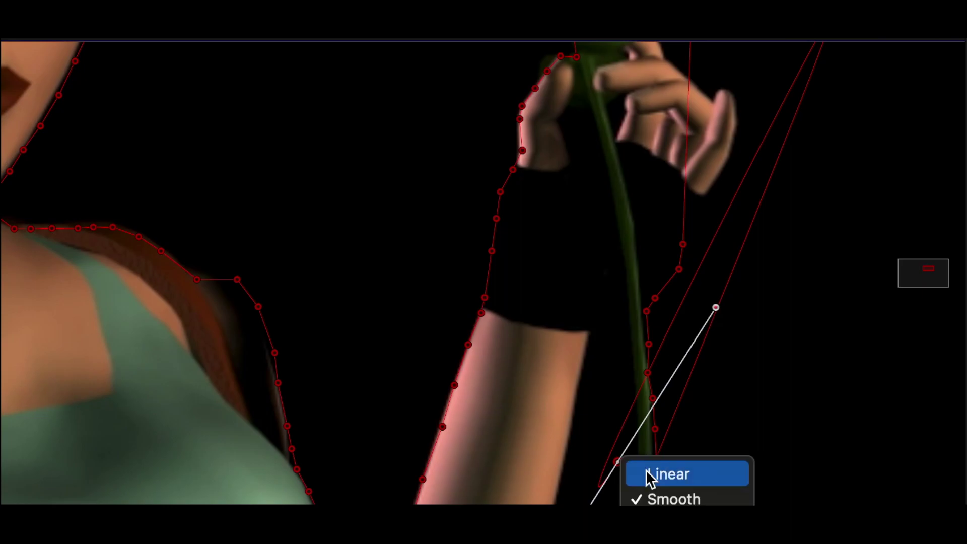
left_click(650, 475)
scroll(607, 352, "down", 3)
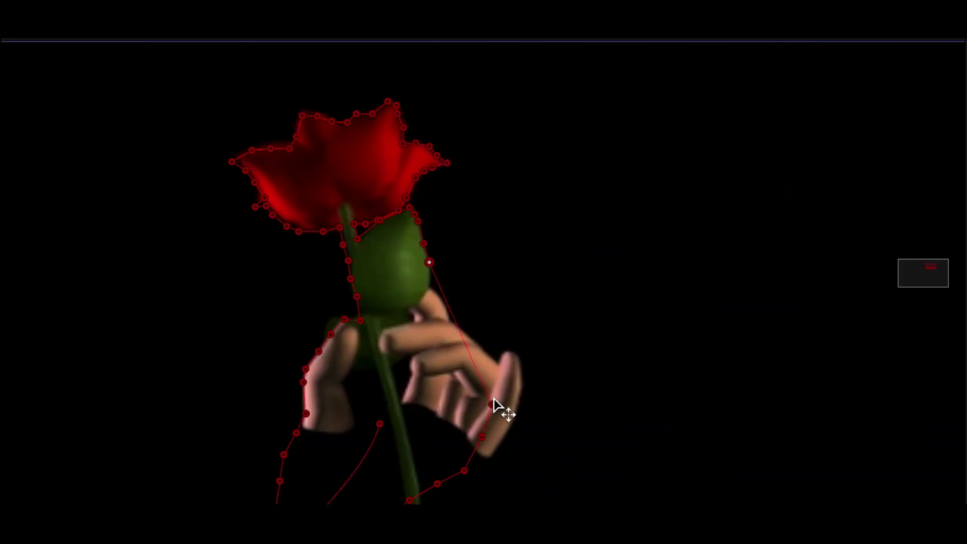
scroll(494, 406, "down", 3)
Step: Trace the mask up the rose stem and along the arm's lower edge and green body, checking other frames
left_click_drag(426, 140, 481, 205)
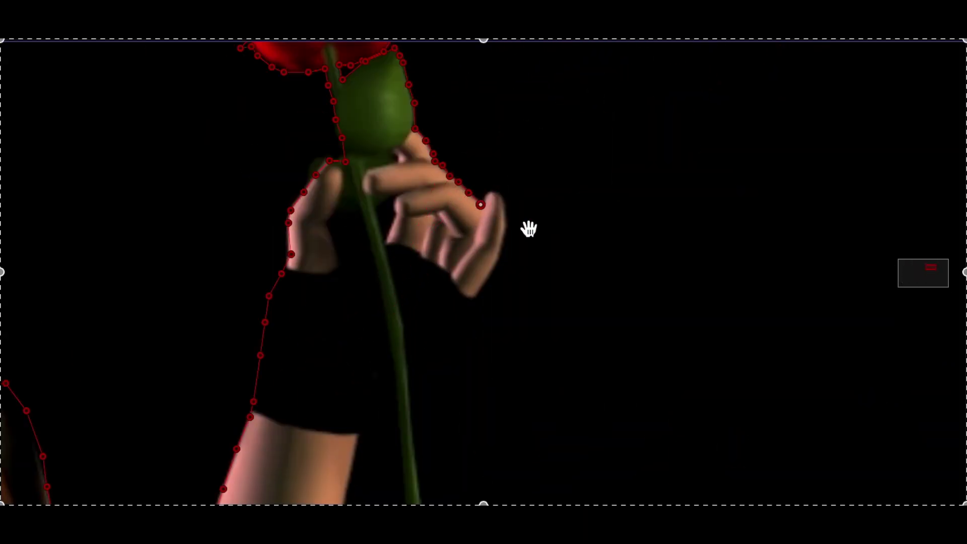
key("ctrl+z")
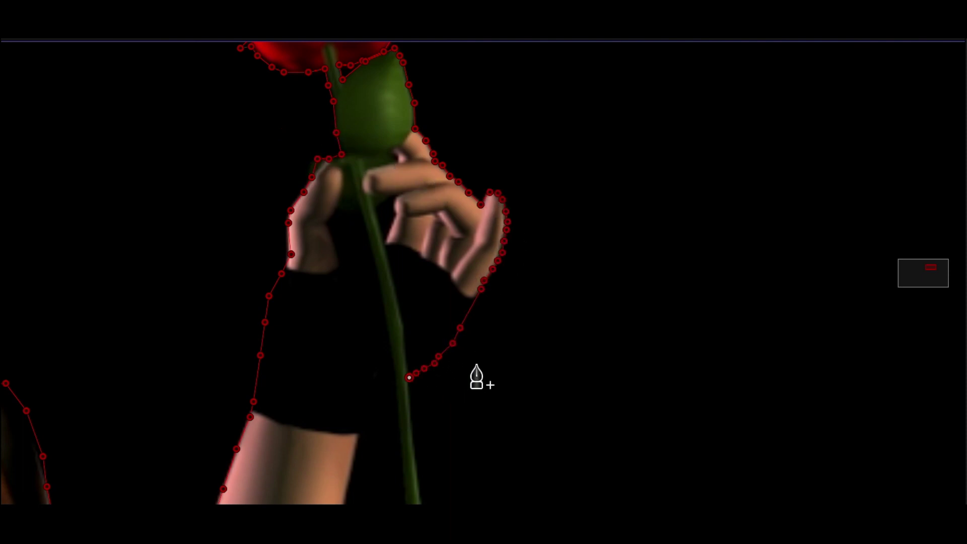
key("Page_Down")
left_click_drag(324, 393, 313, 199)
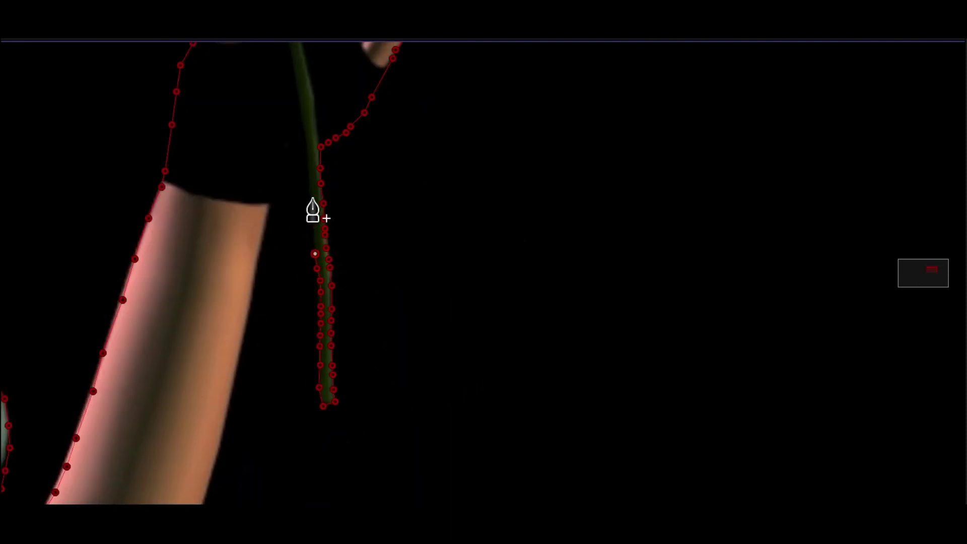
key("Page_Down")
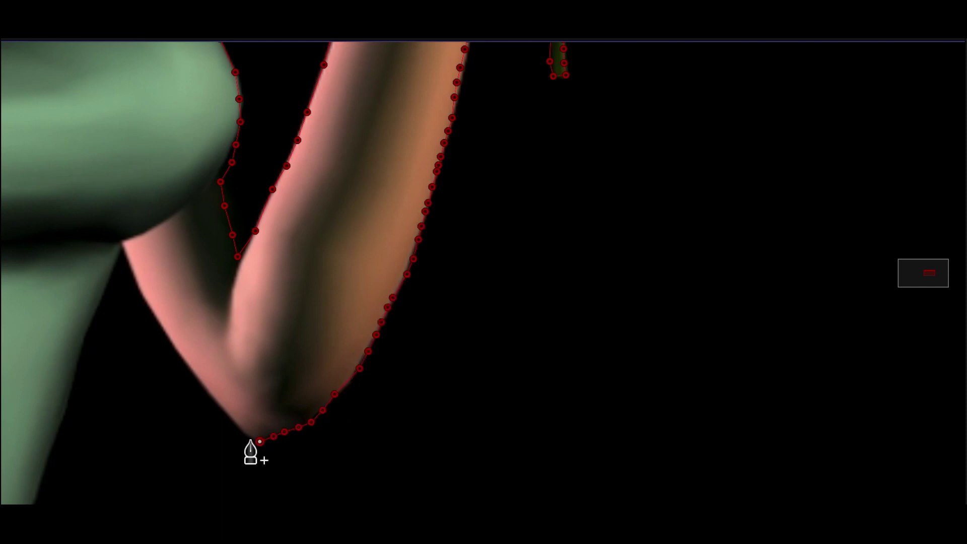
left_click_drag(251, 452, 76, 416)
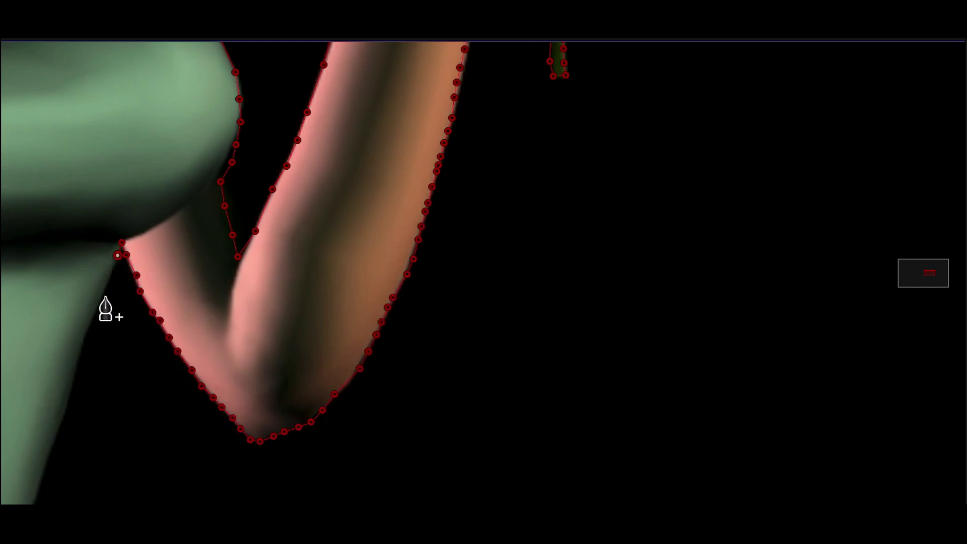
mouse_move(929, 273)
left_mouse_down()
mouse_move(912, 277)
mouse_move(922, 273)
left_mouse_up()
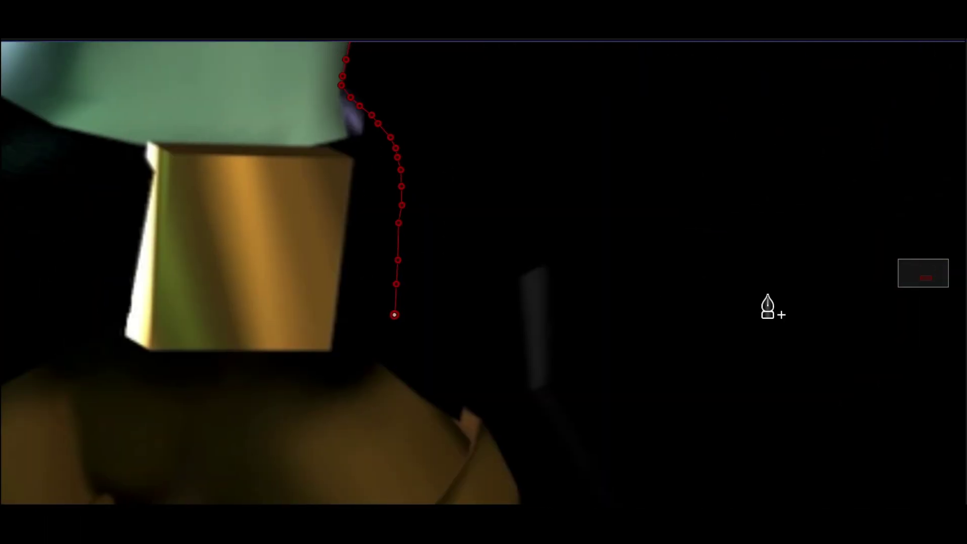
Step: Continue the mask around the hip and holster and down the thigh
scroll(766, 308, "down", 2)
left_click(494, 291)
scroll(660, 336, "down", 2)
left_click_drag(496, 222, 546, 356)
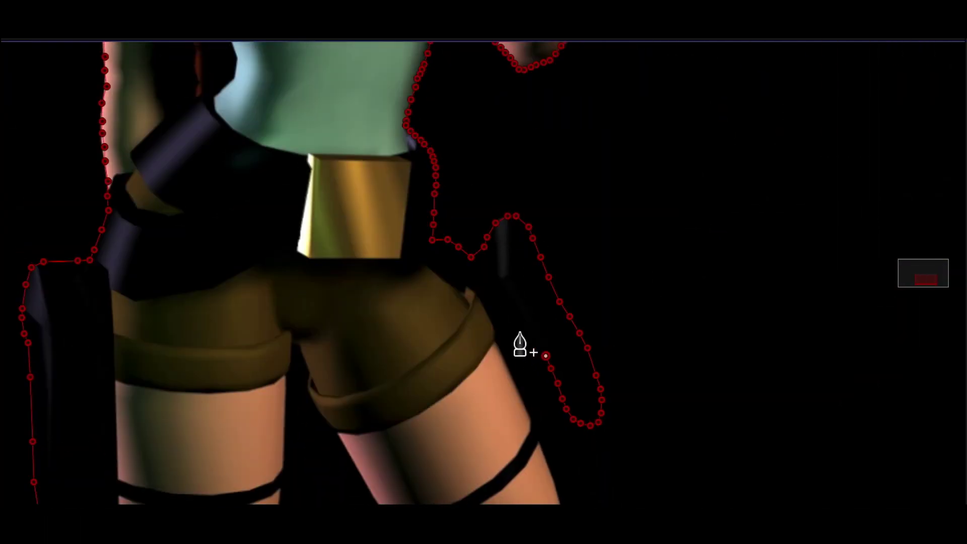
left_click_drag(511, 329, 551, 479)
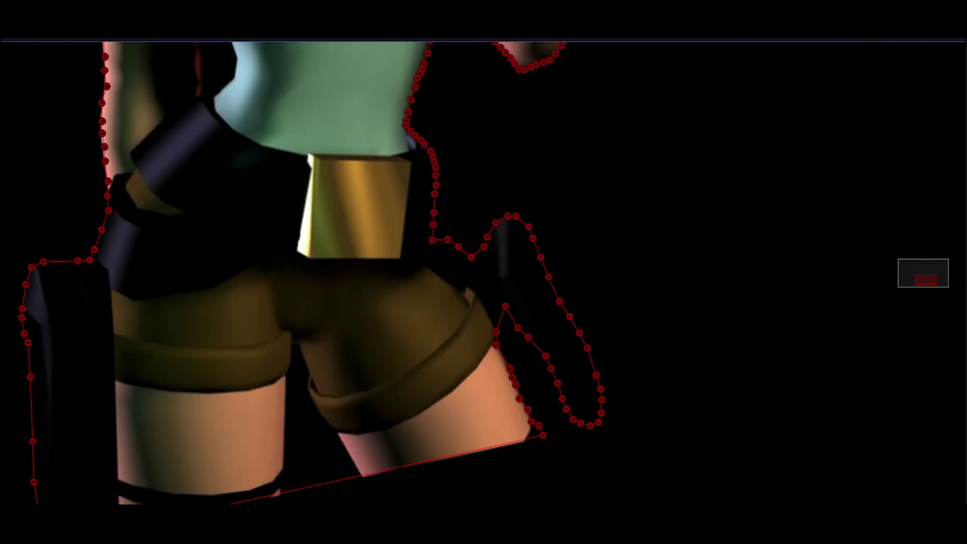
scroll(456, 264, "up", 2)
left_click_drag(461, 352, 501, 498)
scroll(572, 414, "down", 3)
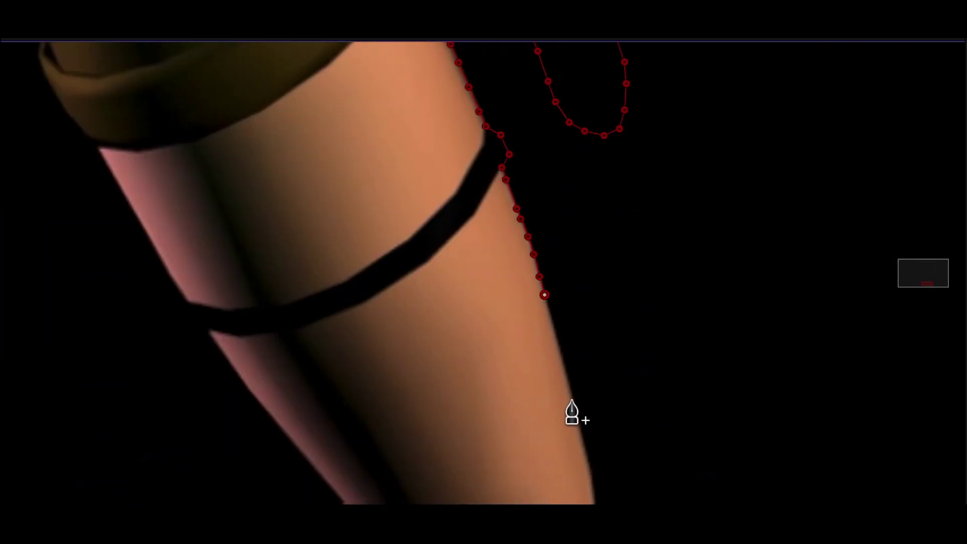
left_click_drag(571, 414, 613, 440)
Step: Trace the mask up and down both edges of the left leg
left_click_drag(337, 502, 126, 192)
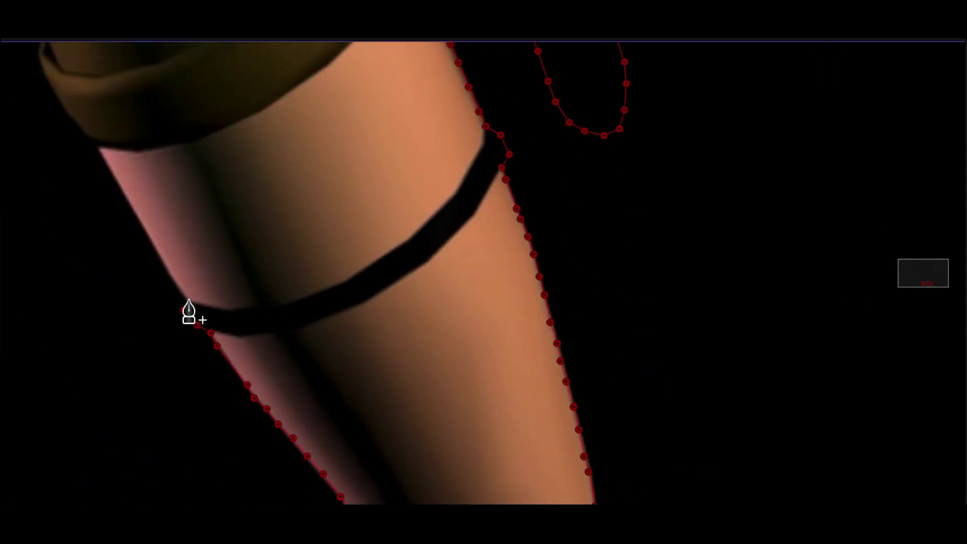
scroll(429, 148, "down", 2)
scroll(429, 147, "up", 4)
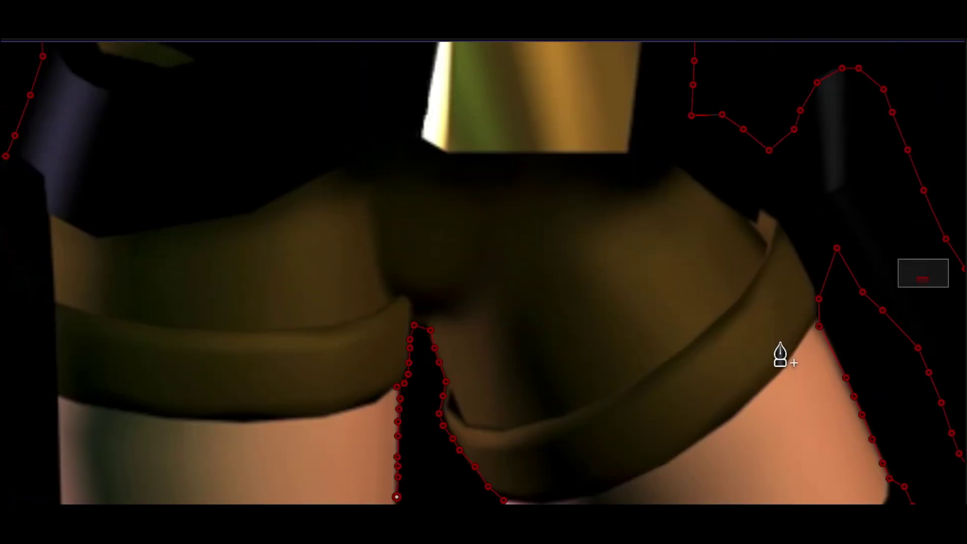
scroll(781, 352, "down", 5)
left_click_drag(402, 45, 358, 446)
scroll(481, 496, "left", 2)
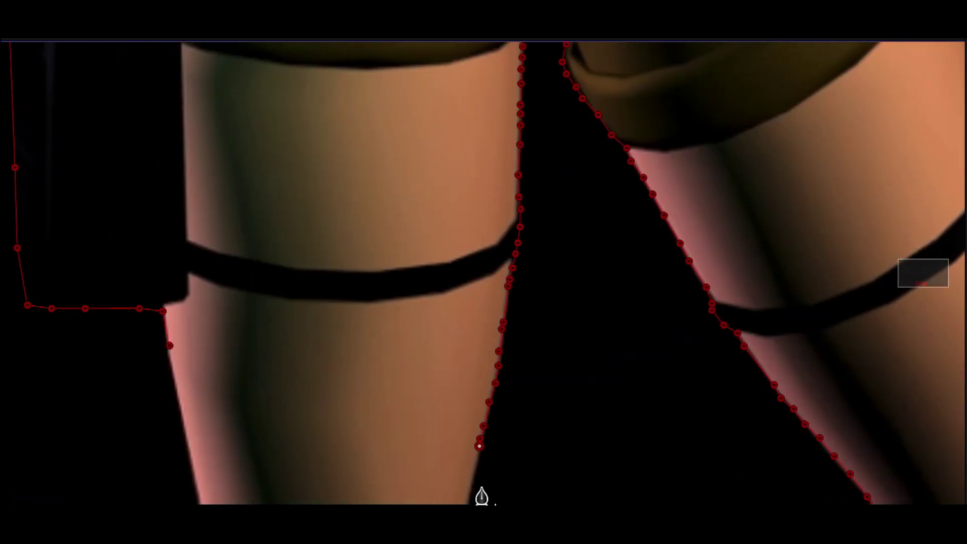
left_click(191, 459)
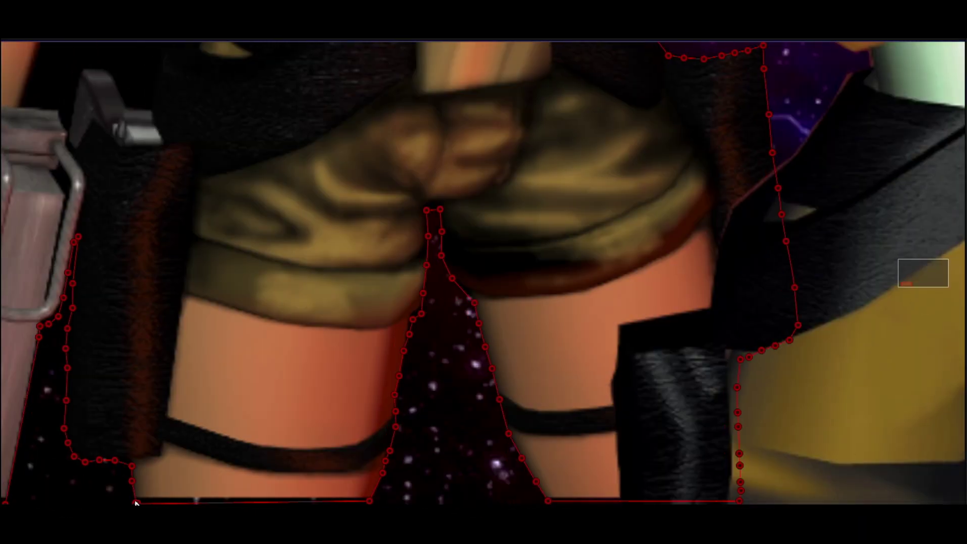
Step: Nudge the three bottom mask points slightly upward
left_click_drag(136, 502, 136, 498)
left_click_drag(369, 501, 371, 499)
left_click_drag(548, 501, 548, 498)
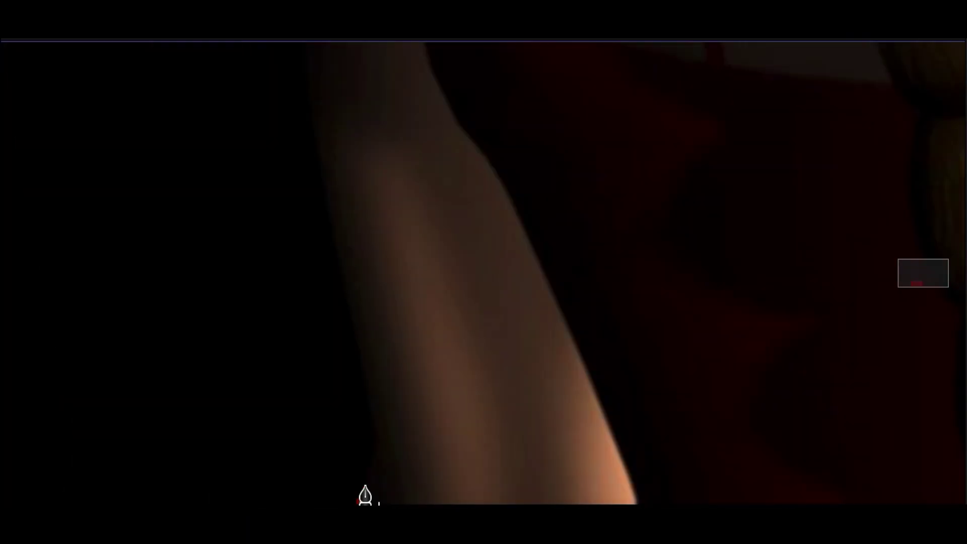
Step: Start a new mask on the red-dress Lara with points up the arm's edge
left_click(366, 484)
left_click(374, 463)
left_click(373, 421)
left_click(370, 399)
left_click(364, 367)
left_click(359, 341)
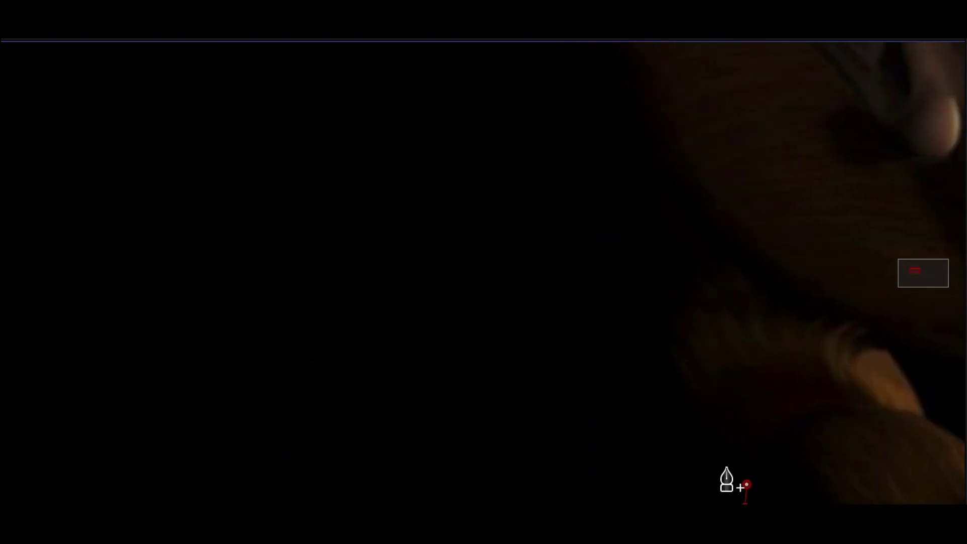
Step: Add mask points along the hair outline and across the top of the hair
left_click(555, 281)
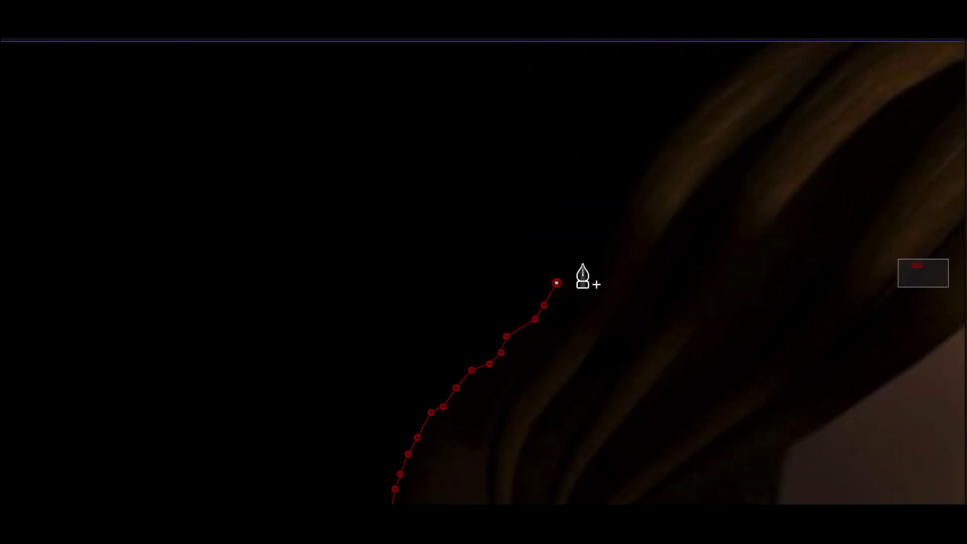
left_click(417, 276)
left_click(695, 173)
left_click(812, 189)
left_click(410, 172)
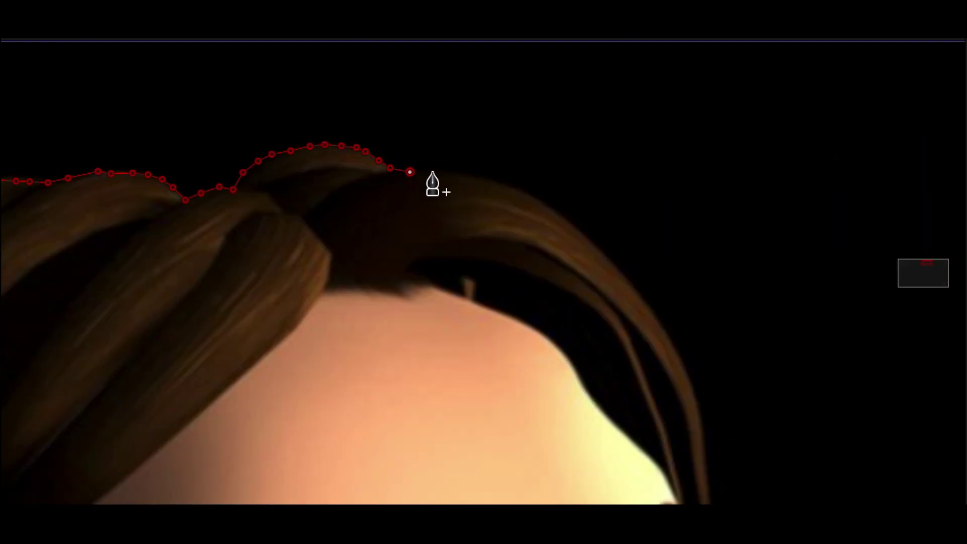
left_click(566, 220)
left_click(664, 325)
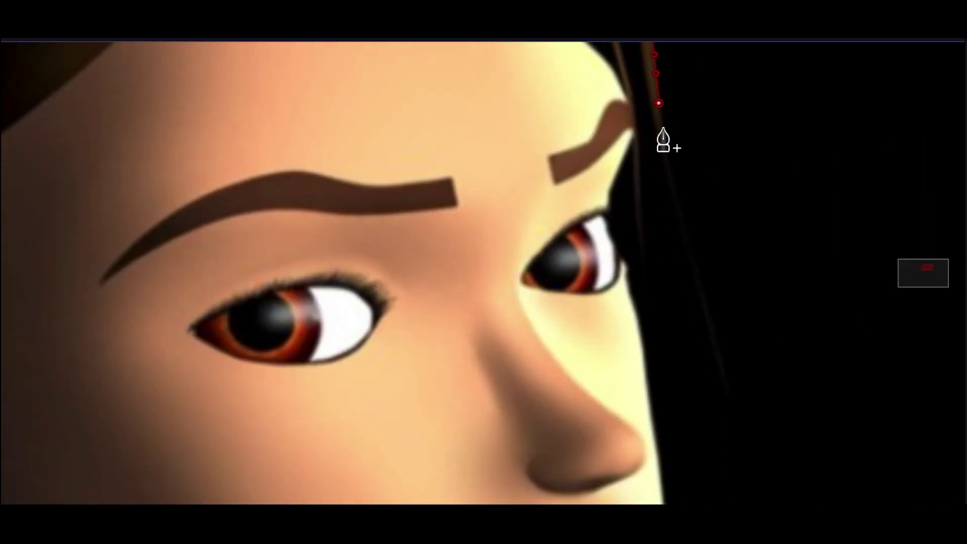
Step: Trace the mask down the hair beside the face and back up its edge
left_click(668, 149)
left_click(674, 176)
left_click(682, 202)
left_click(692, 236)
left_click(699, 266)
left_click(708, 296)
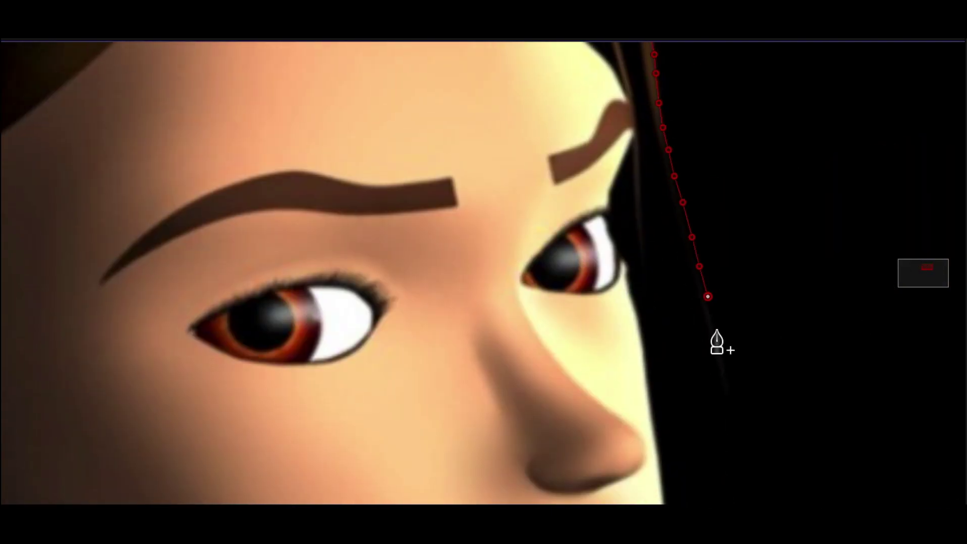
left_click(657, 181)
left_click(634, 158)
left_click(625, 165)
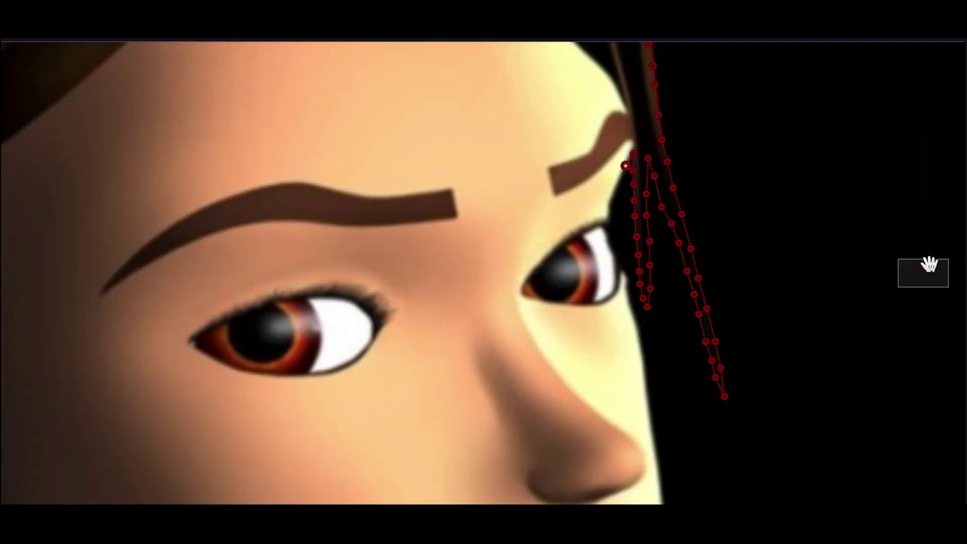
Step: Trace the mask down the face edge past the lips and chin and around the neck
left_click(637, 242)
left_click(648, 335)
left_click(659, 459)
scroll(778, 378, "down", 5)
left_click(639, 269)
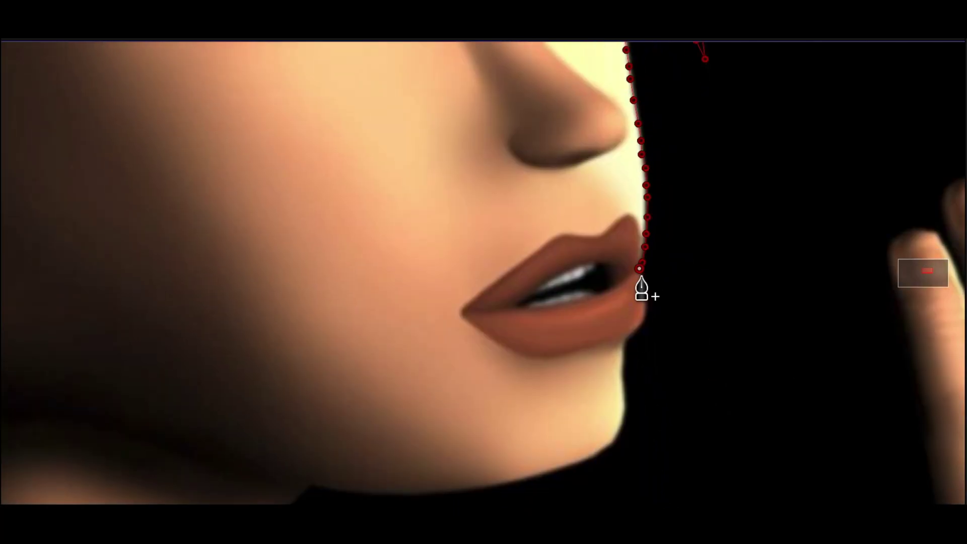
left_click(456, 496)
scroll(513, 227, "down", 5)
left_click(438, 217)
left_click(410, 360)
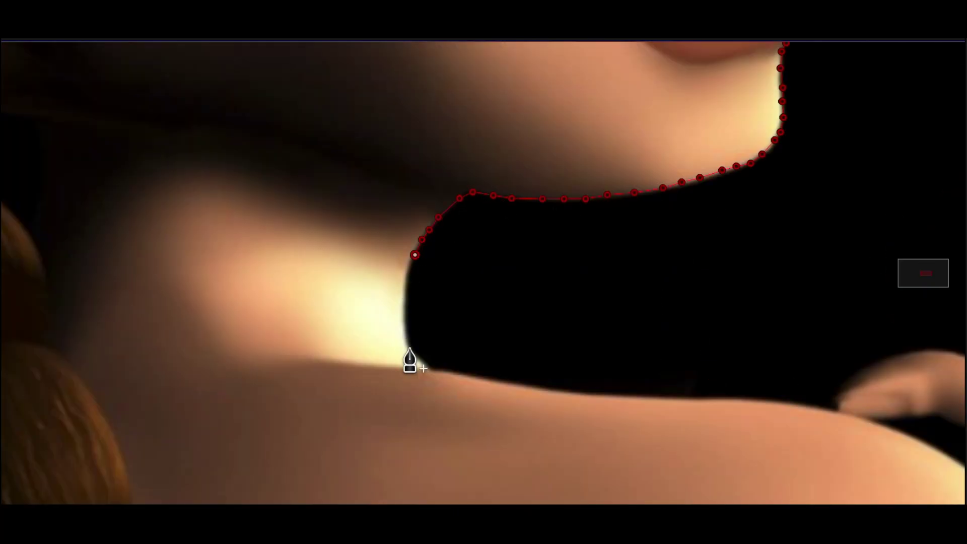
left_click(539, 390)
Step: Extend the mask along the shoulder and up the finger edge, adjusting the top point
left_click_drag(595, 395, 831, 400)
scroll(285, 367, "right", 10)
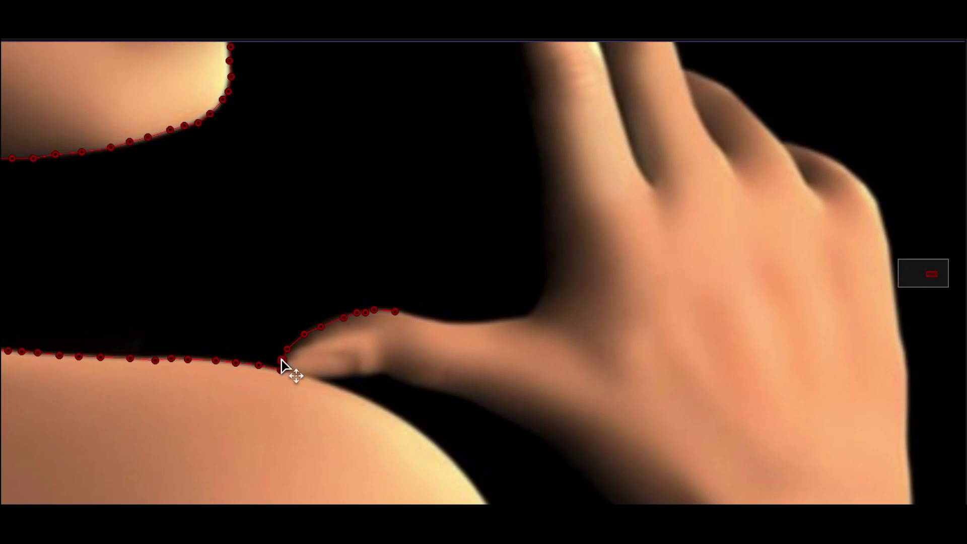
left_click_drag(285, 367, 544, 280)
scroll(544, 281, "up", 5)
left_click(452, 367)
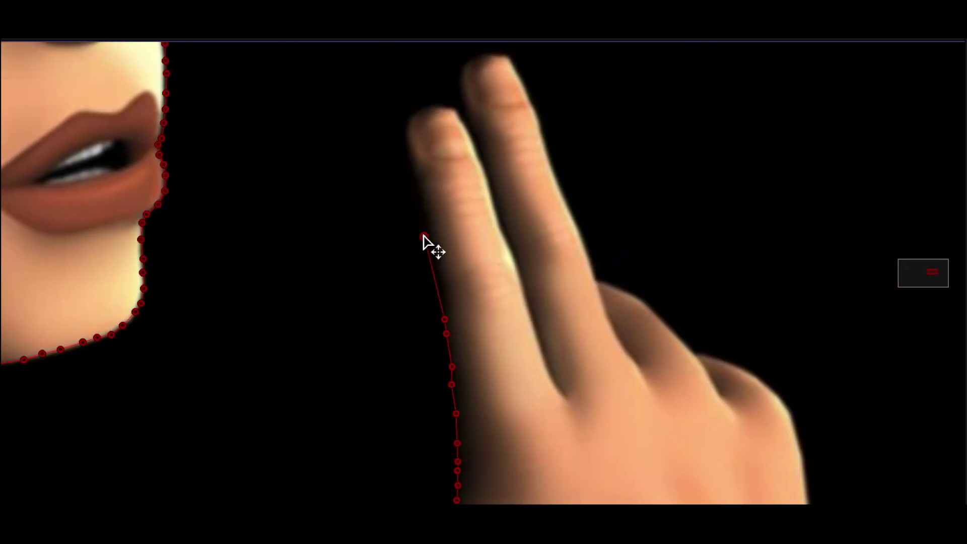
left_click_drag(423, 237, 442, 289)
Step: Trace the mask around both raised fingertips and down the arm's right edge
left_click_drag(413, 171, 549, 378)
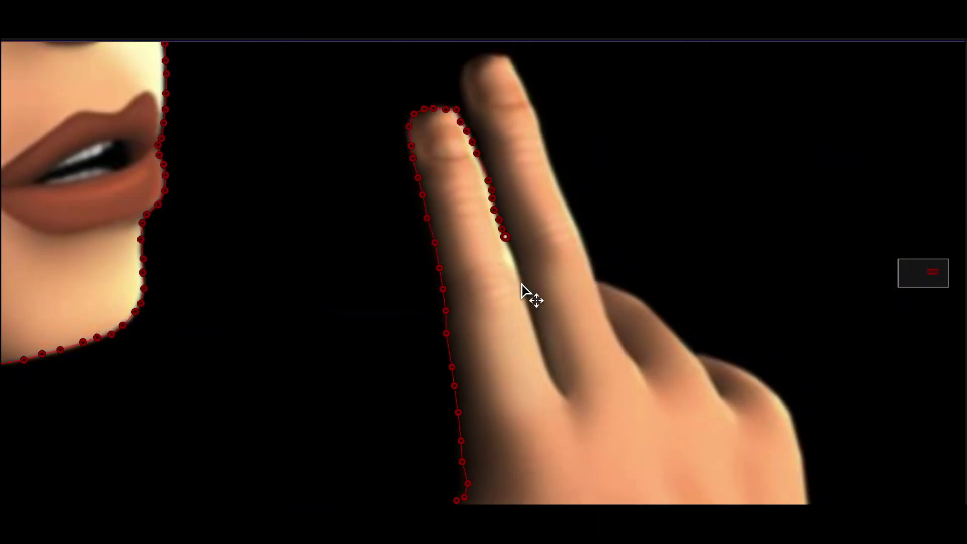
mouse_move(505, 170)
left_mouse_down()
mouse_move(683, 340)
mouse_move(786, 415)
left_mouse_up()
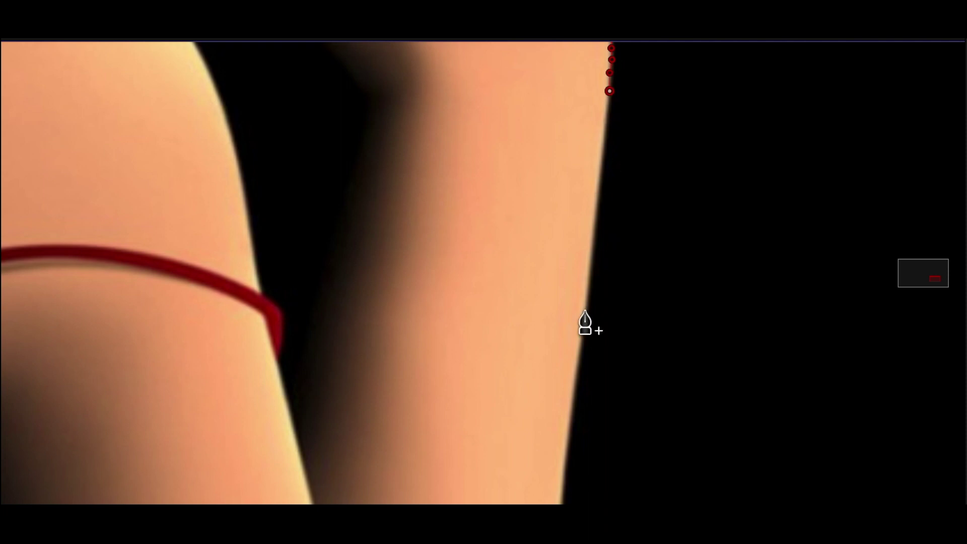
left_click_drag(585, 324, 577, 388)
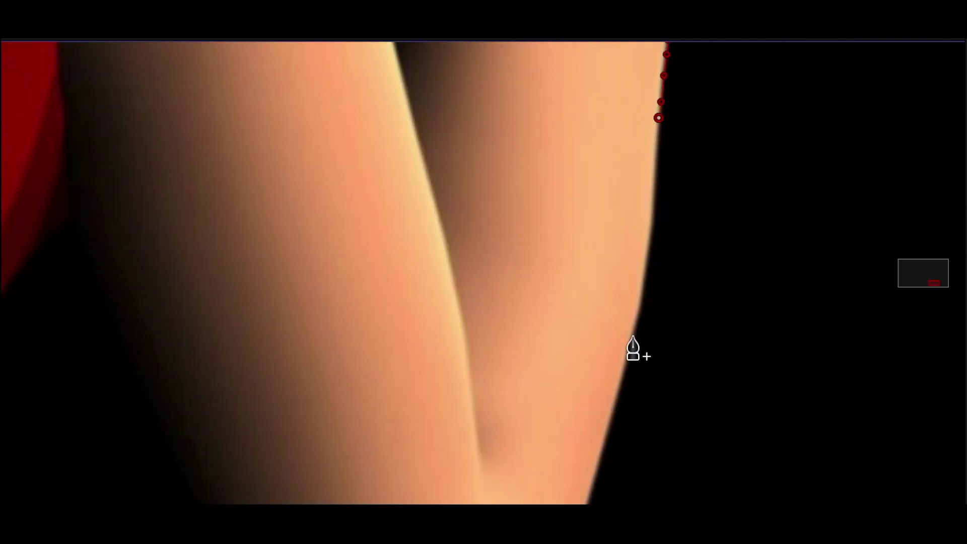
left_click_drag(635, 351, 592, 498)
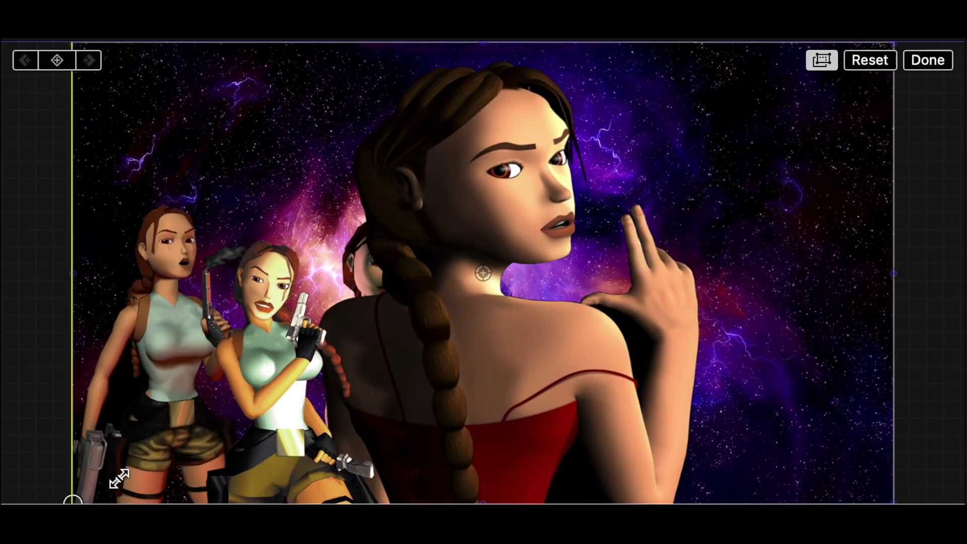
Step: Shrink the red-dress Lara, place her right of the others, and extend the next mask up the garment edge
left_click_drag(894, 43, 731, 251)
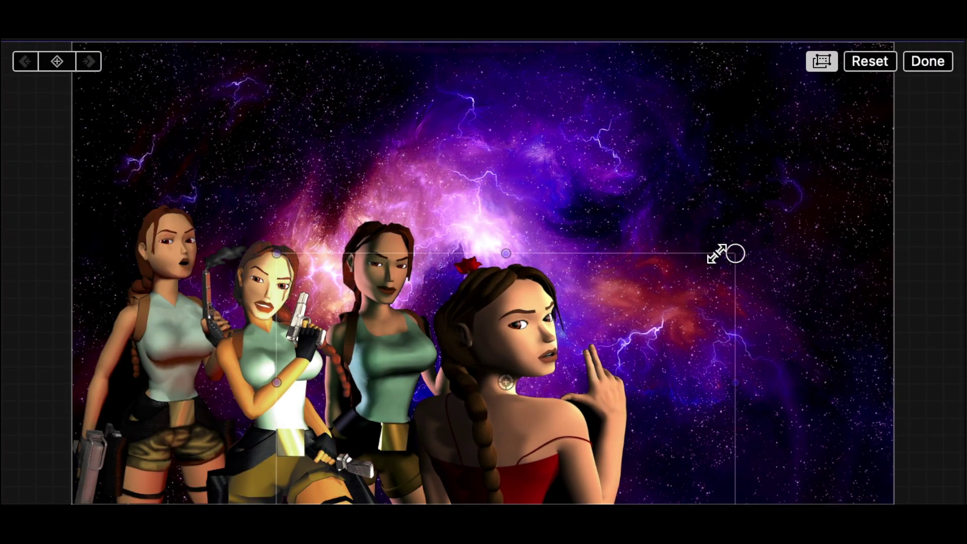
left_click_drag(525, 331, 577, 319)
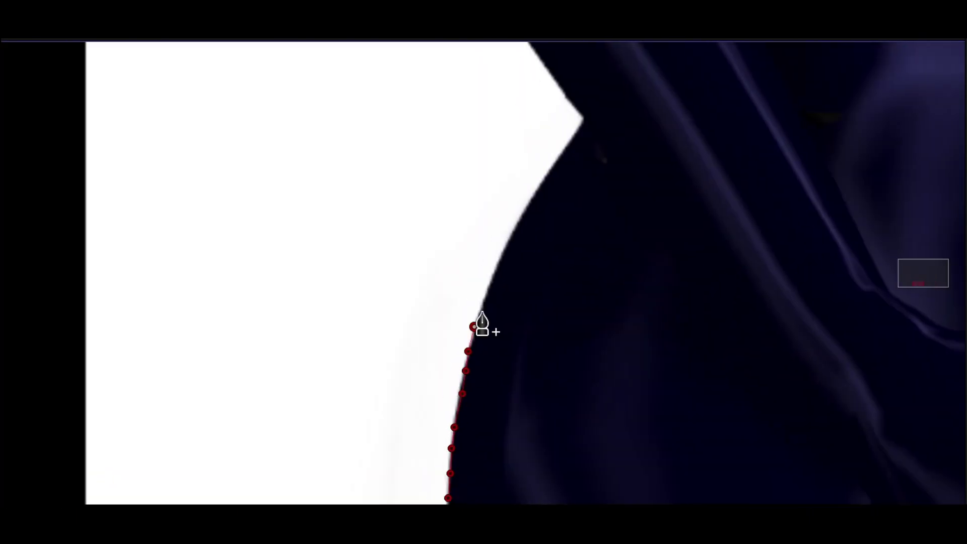
left_click_drag(483, 325, 570, 144)
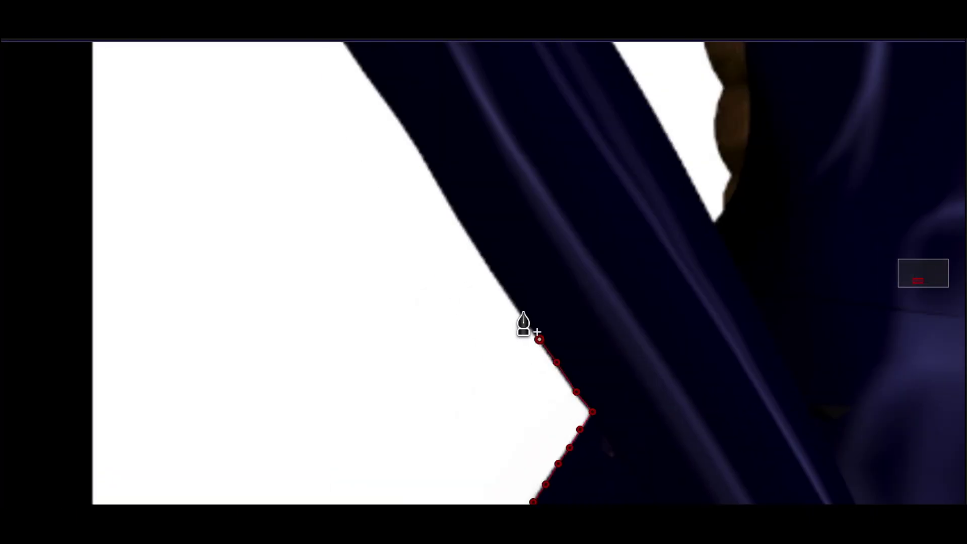
left_click_drag(522, 325, 349, 55)
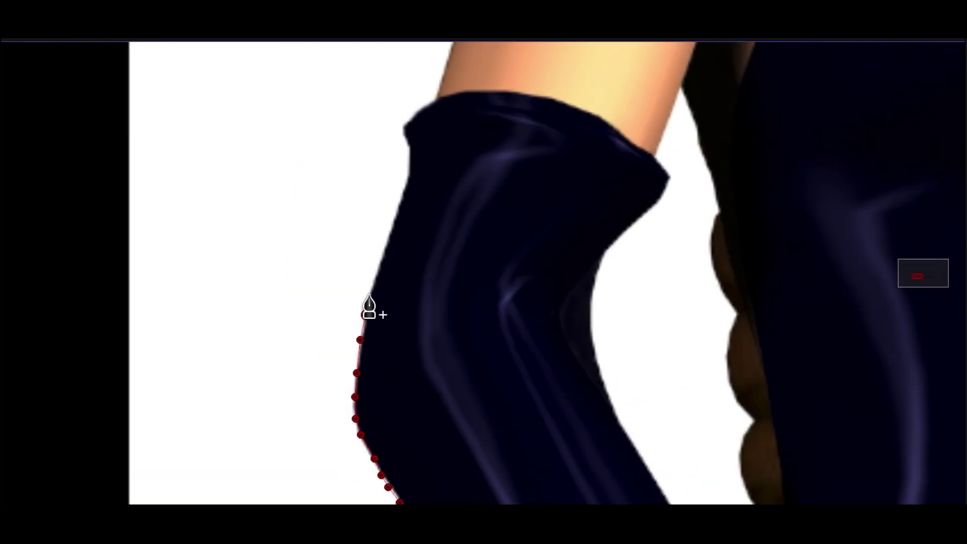
left_click_drag(367, 309, 413, 133)
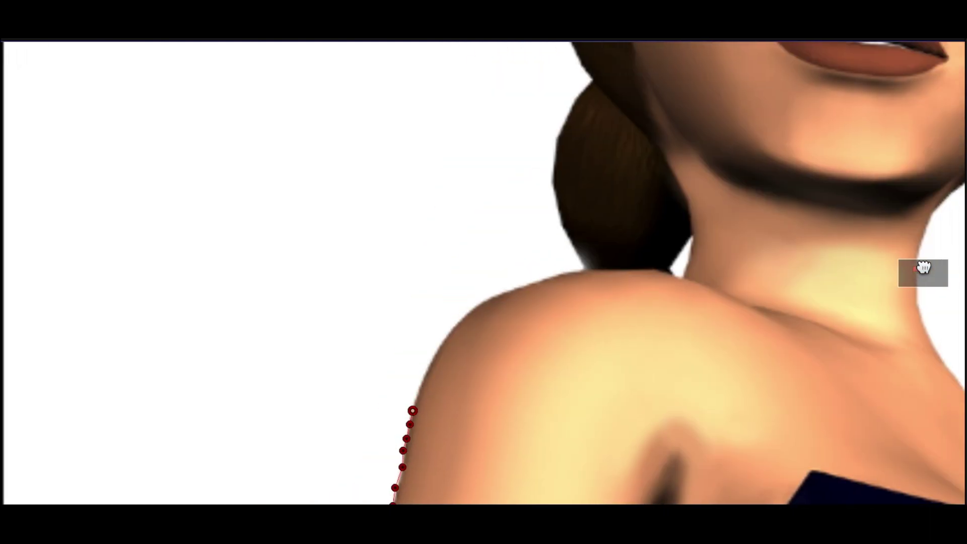
Step: Trace the mask up to the shoulder, along the face, across the hairline and down to the jaw
left_click_drag(403, 408, 471, 332)
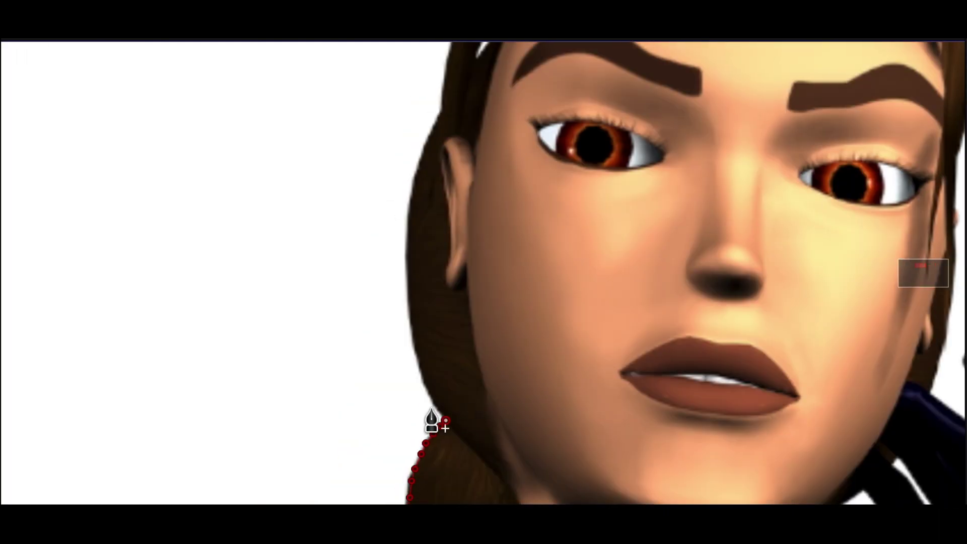
left_click_drag(432, 421, 403, 211)
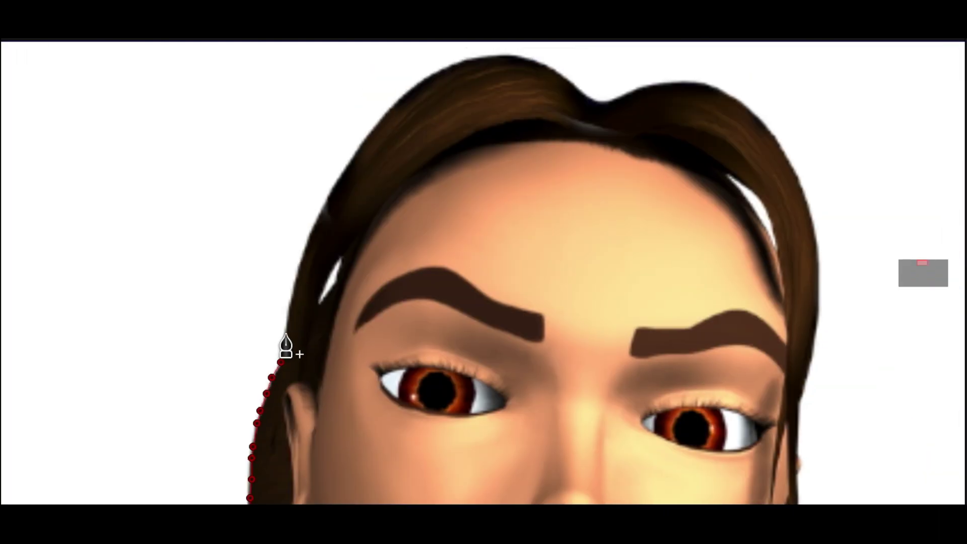
mouse_move(286, 337)
left_mouse_down()
mouse_move(368, 144)
mouse_move(501, 69)
mouse_move(674, 94)
left_mouse_up()
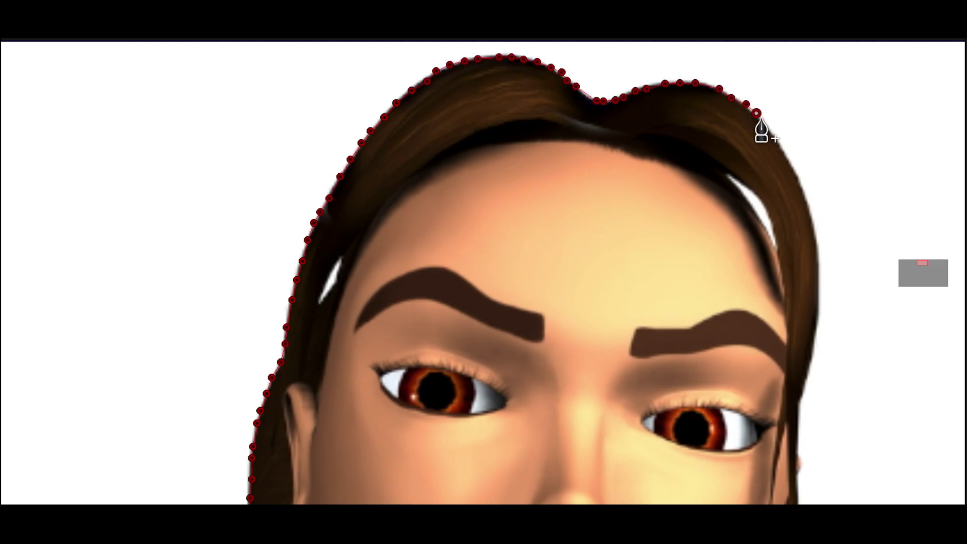
left_click_drag(761, 131, 816, 352)
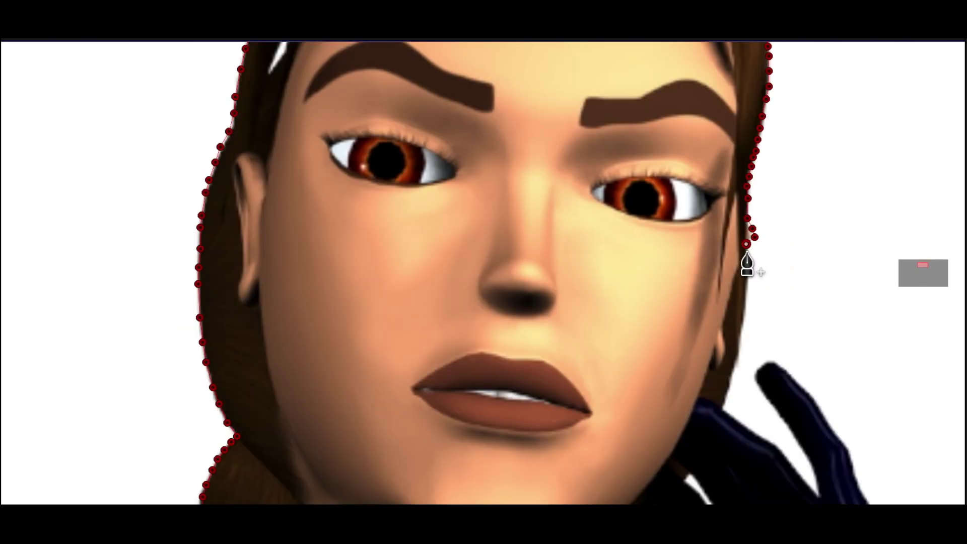
left_click_drag(749, 259, 731, 386)
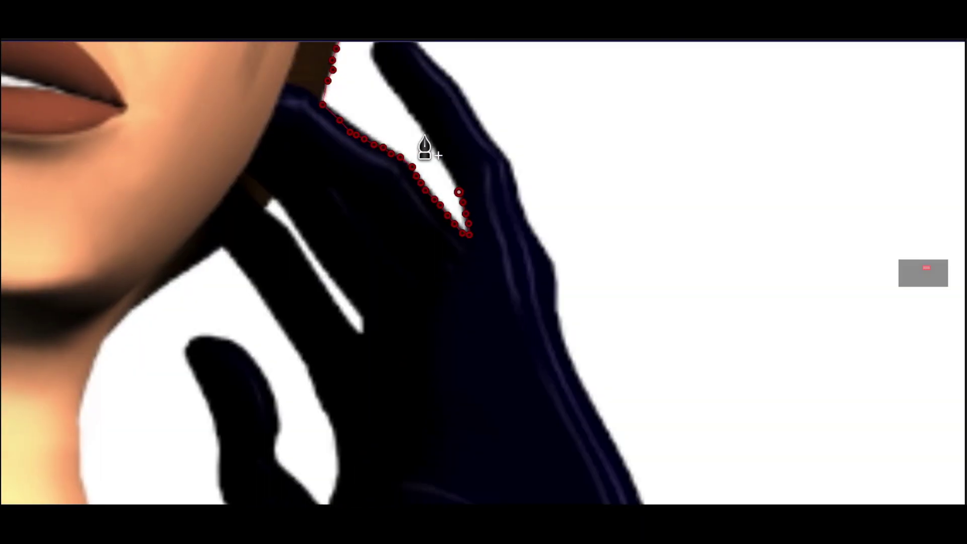
Step: Trace the mask around the raised gloved finger and down the sleeve edge
mouse_move(675, 478)
left_mouse_down()
mouse_move(459, 263)
mouse_move(533, 471)
left_mouse_up()
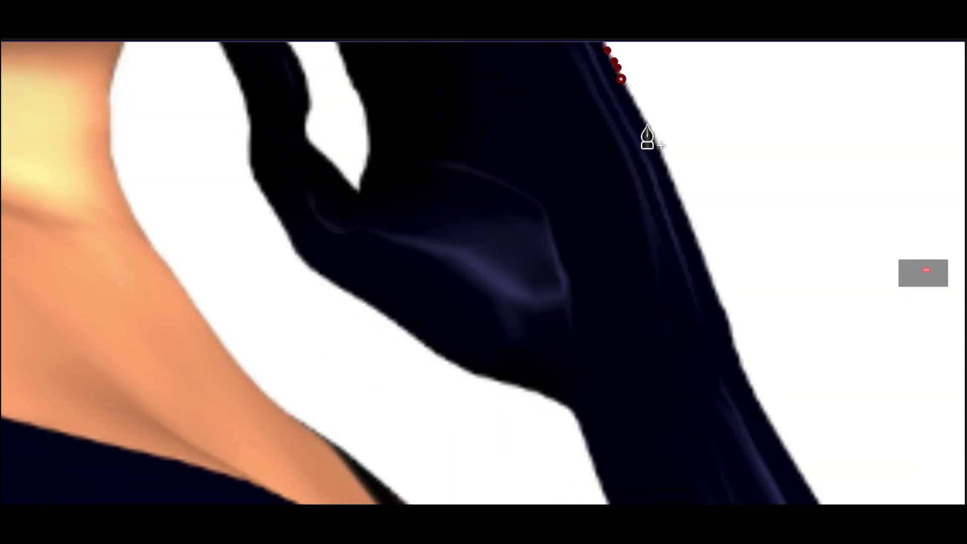
left_click_drag(644, 139, 798, 479)
left_click_drag(487, 156, 667, 432)
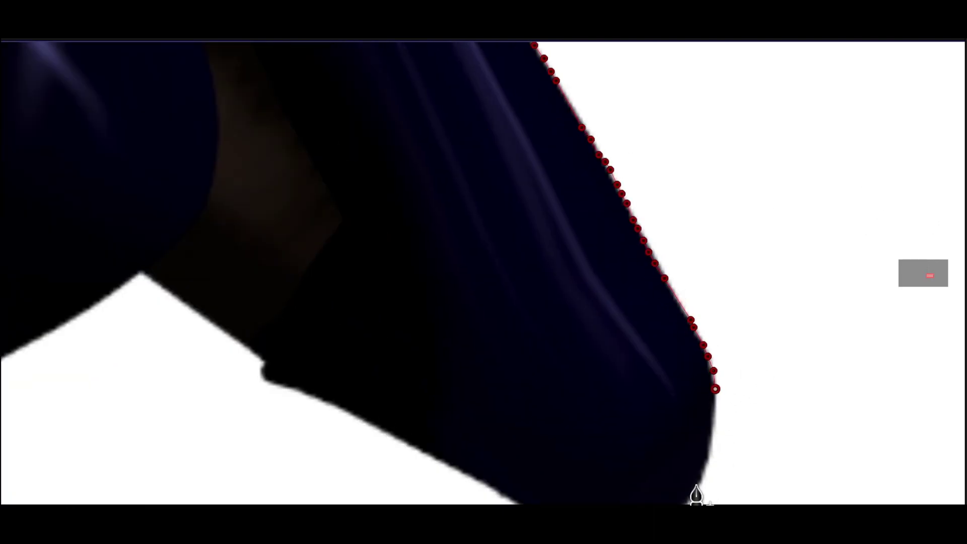
mouse_move(696, 486)
left_mouse_down()
mouse_move(393, 322)
mouse_move(904, 314)
mouse_move(465, 371)
mouse_move(859, 332)
mouse_move(398, 378)
left_mouse_up()
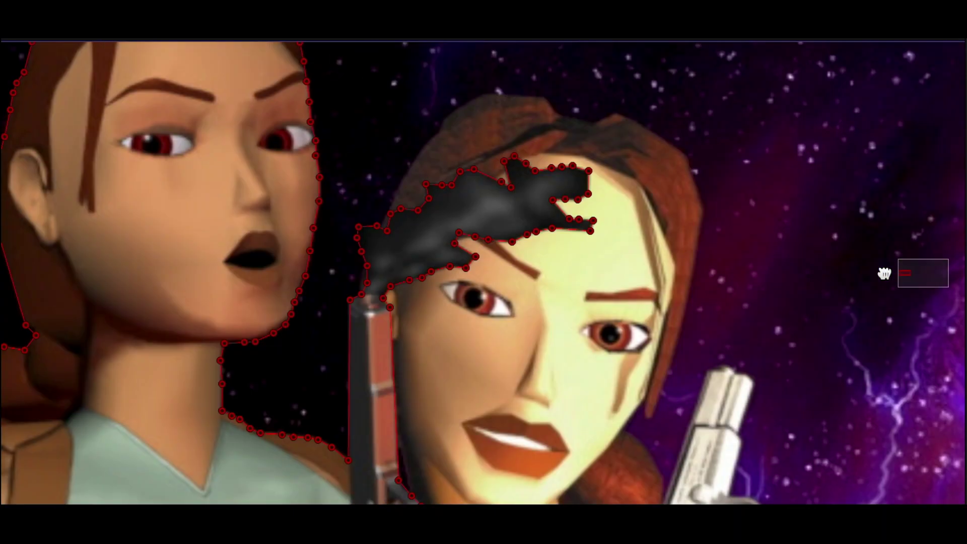
Step: Fit the composite in view, then nudge the lower middle figure, shift the black-dress figure left and raise the red-dress one
left_click(884, 48)
left_click(884, 47)
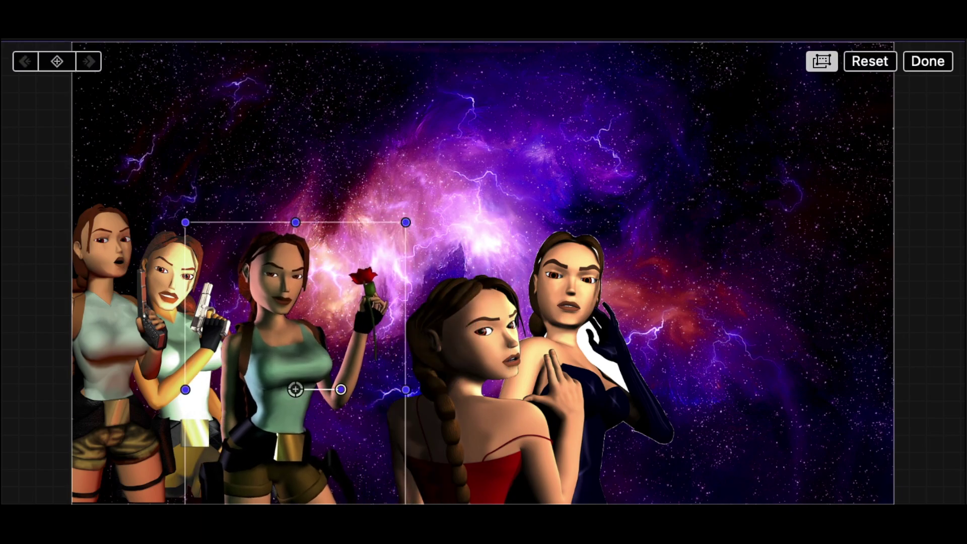
left_click_drag(388, 352, 395, 382)
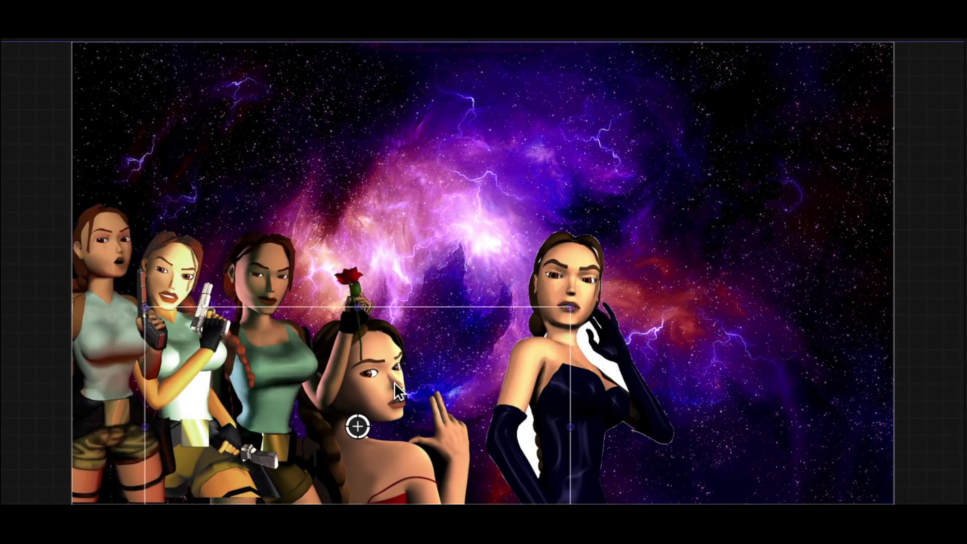
left_click_drag(413, 351, 395, 379)
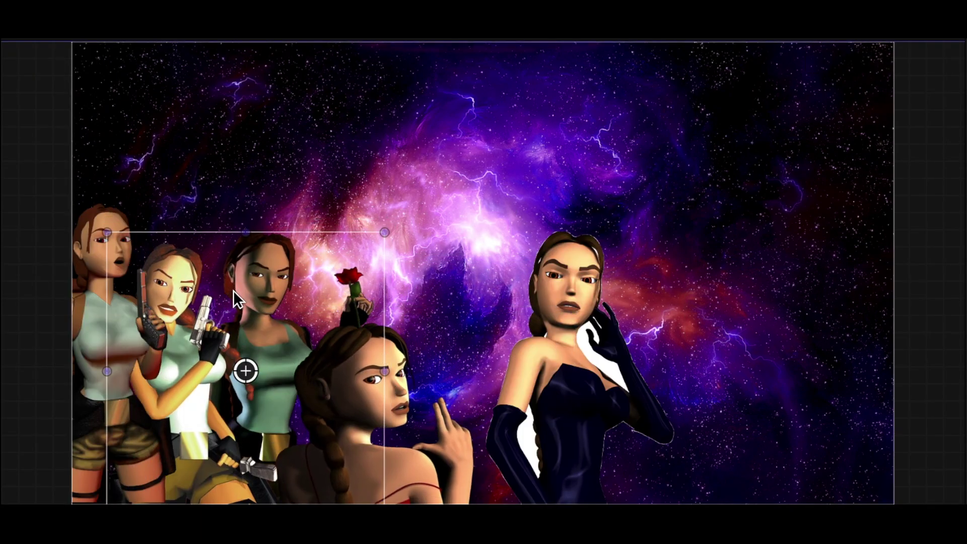
left_click_drag(598, 330, 462, 340)
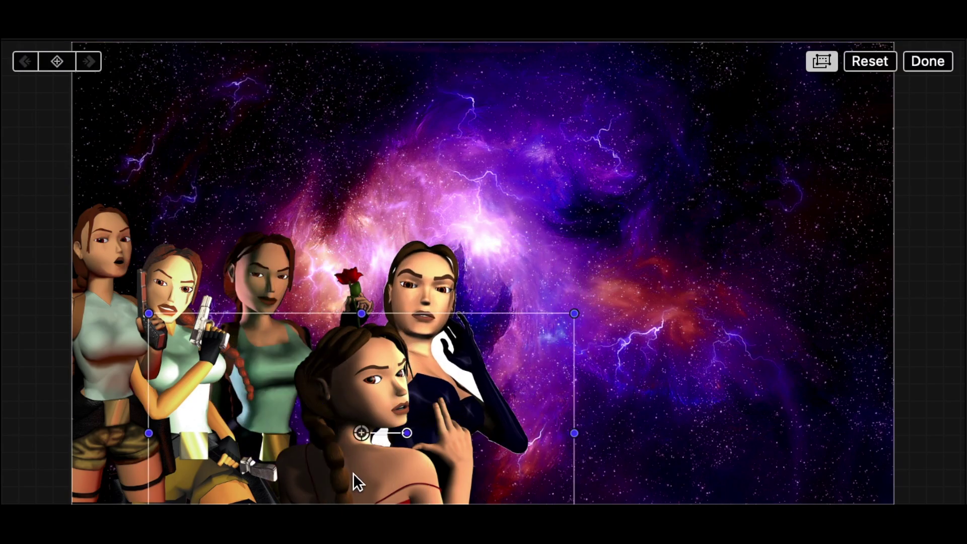
left_click_drag(352, 473, 352, 440)
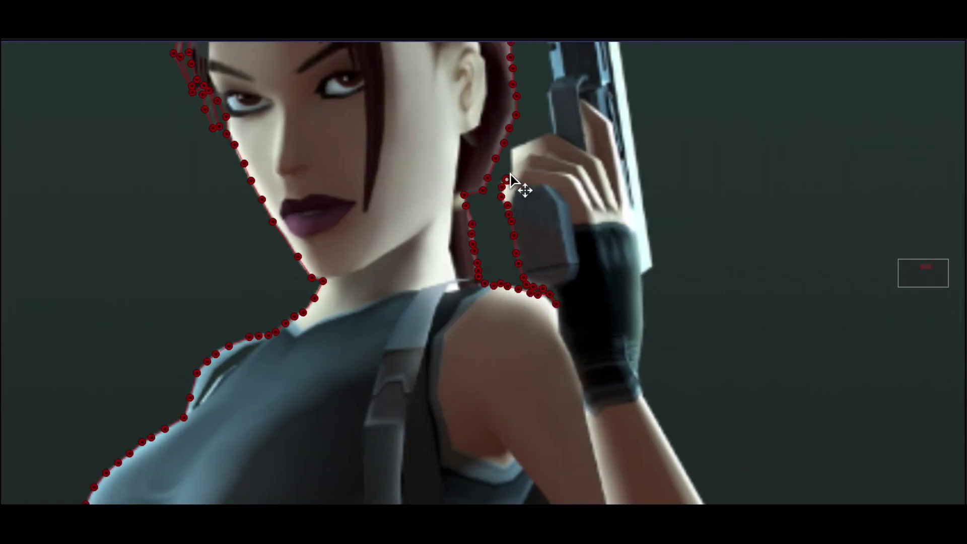
Step: Trace the Draw Mask outline around the dark-top Lara's hand, forearm, hair, waist, hip and outer leg
left_click(526, 145)
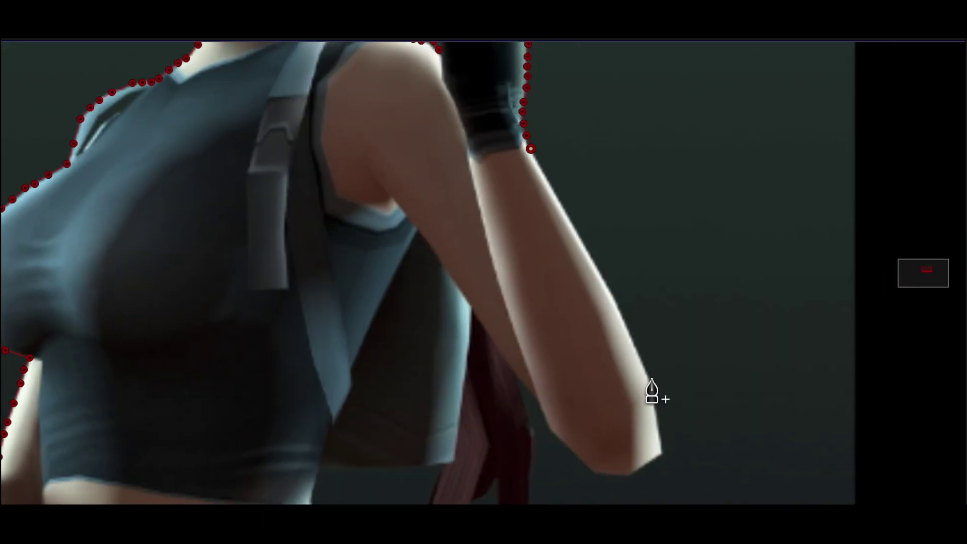
mouse_move(623, 319)
left_mouse_down()
mouse_move(665, 460)
mouse_move(593, 473)
left_mouse_up()
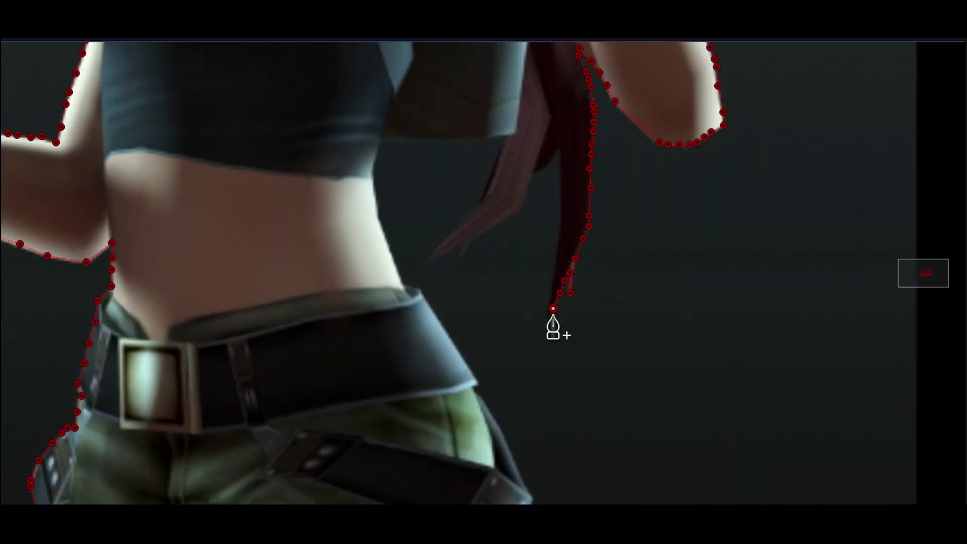
left_click_drag(549, 316, 562, 200)
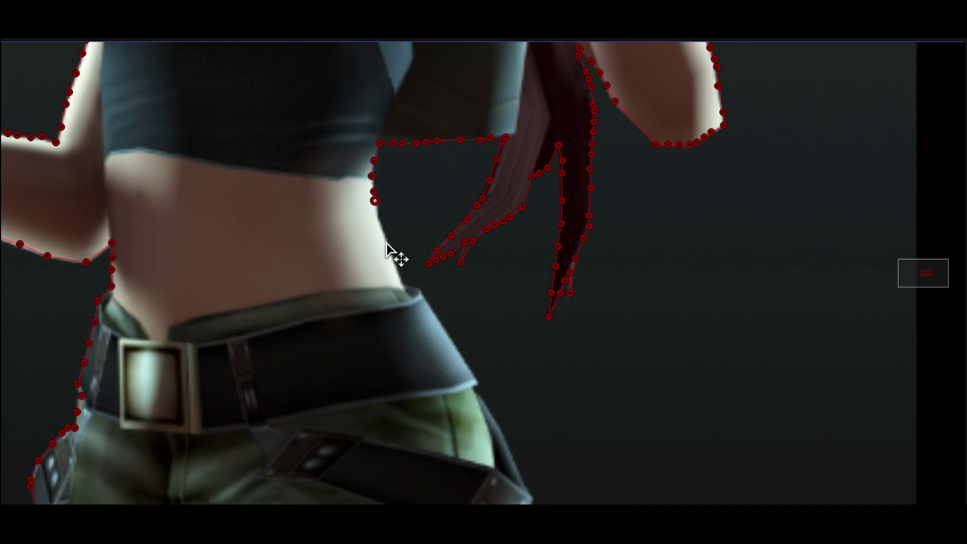
left_click_drag(374, 201, 395, 268)
left_click(481, 386)
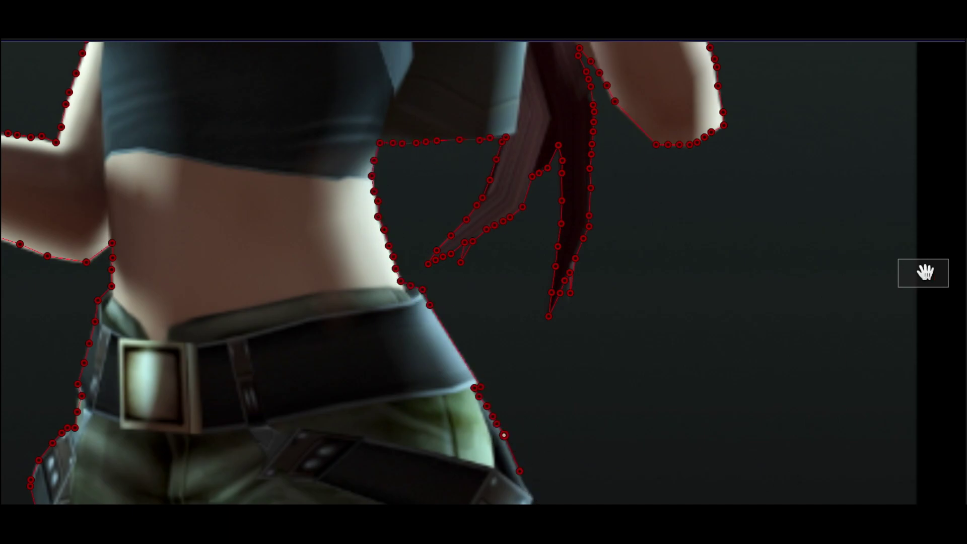
left_click_drag(599, 146, 560, 335)
Step: Carry the mask down the inner thigh and leg, close it along the bottom, and finish editing
left_click_drag(505, 348, 453, 463)
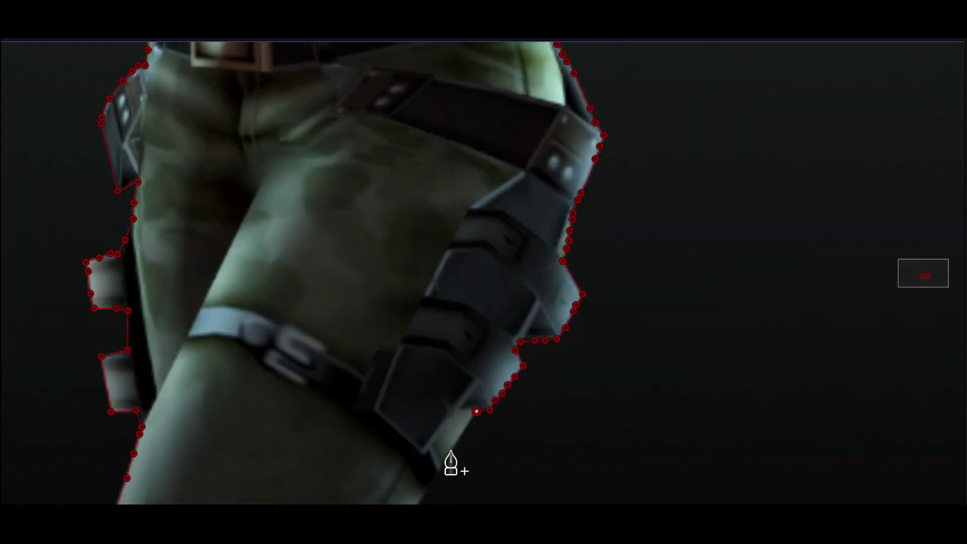
scroll(453, 463, "down", 5)
left_click_drag(464, 385, 466, 494)
scroll(602, 363, "down", 5)
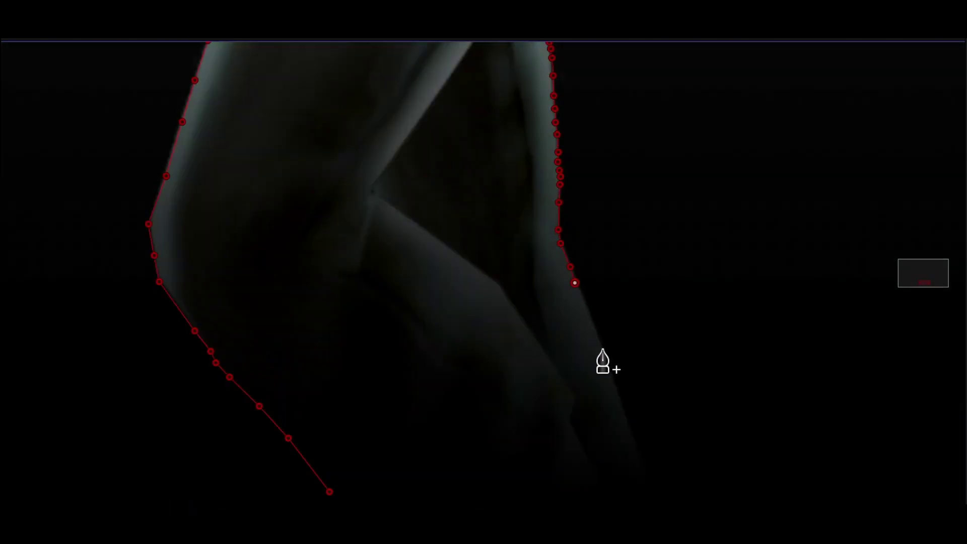
left_click_drag(603, 363, 648, 473)
left_click(322, 500)
key("space")
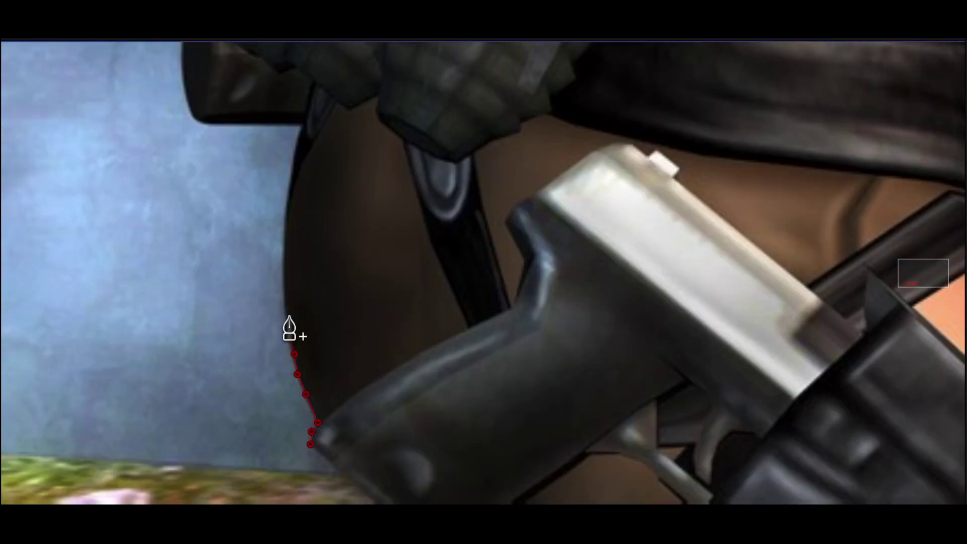
Step: Trace the crouching Lara's mask up the leg, along the grenades and belt, and down the arm
mouse_move(287, 328)
left_mouse_down()
mouse_move(298, 151)
mouse_move(199, 132)
left_mouse_up()
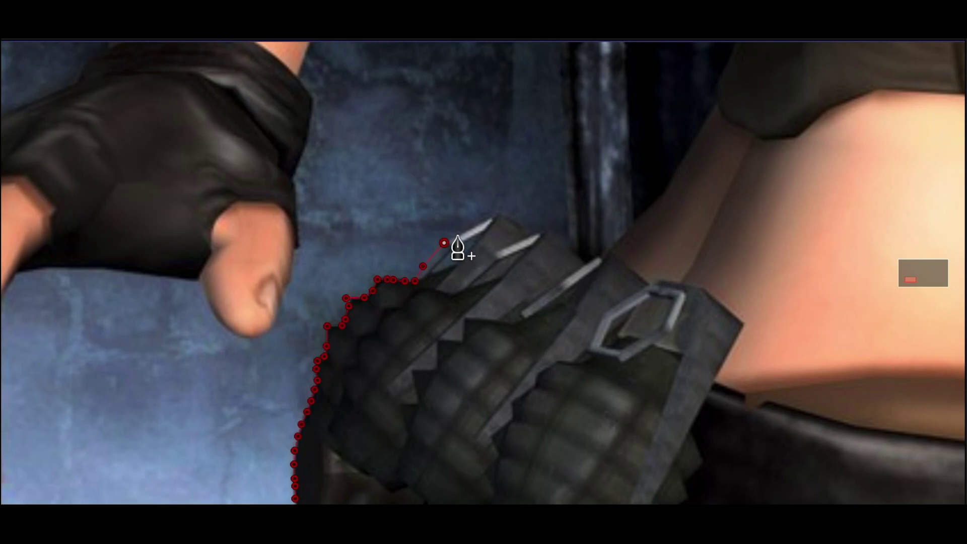
mouse_move(457, 247)
left_mouse_down()
mouse_move(551, 255)
mouse_move(574, 275)
left_mouse_up()
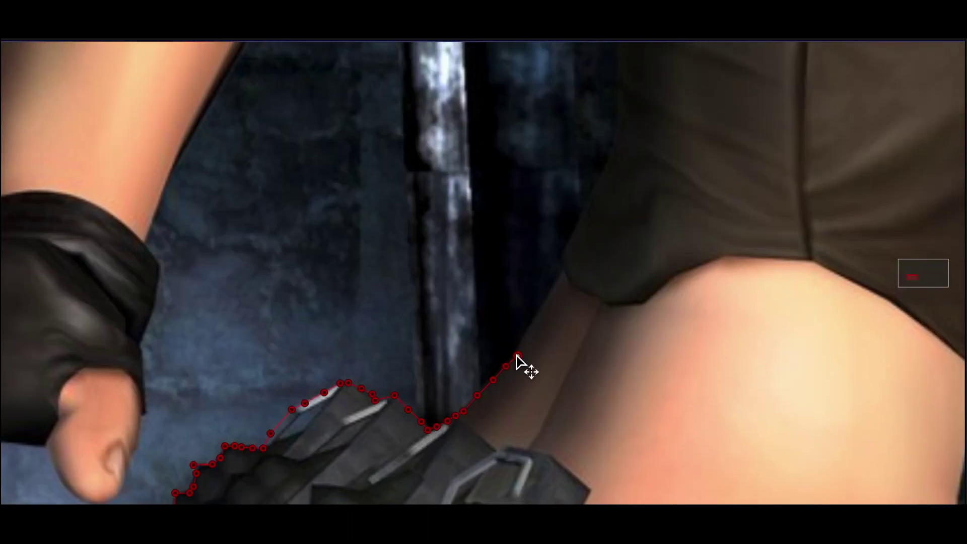
left_click_drag(518, 360, 610, 151)
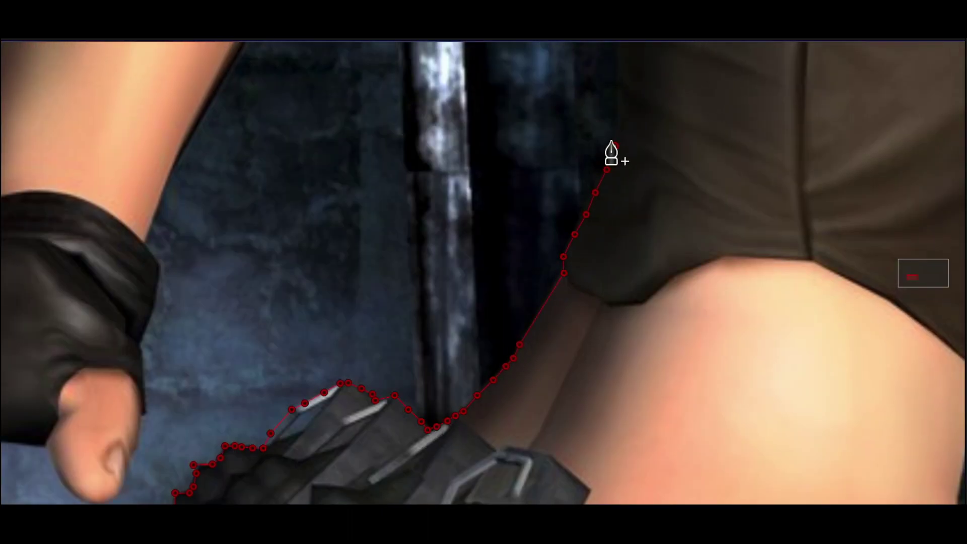
left_click_drag(525, 302, 313, 175)
left_click_drag(252, 171, 182, 287)
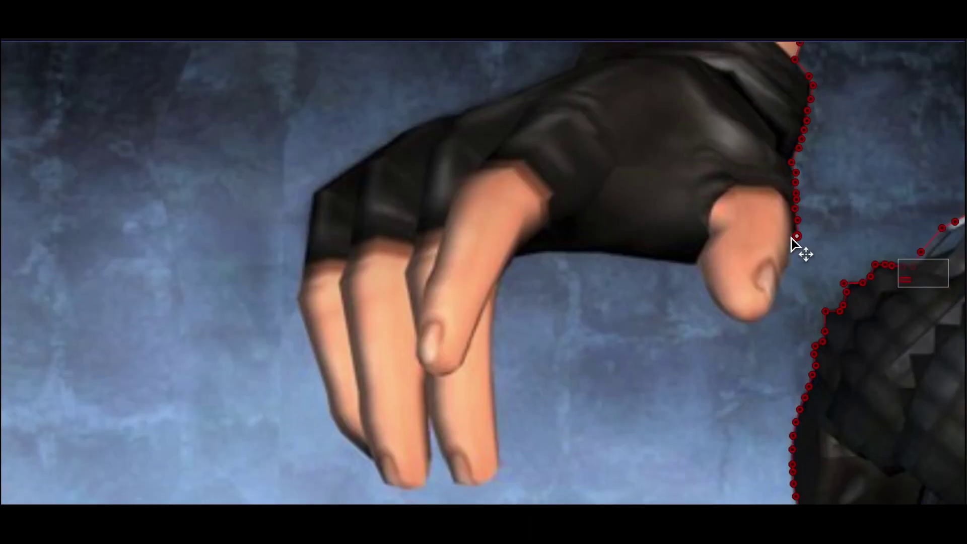
Step: Outline the gloved hand, thumb and fingers, then the arm's upper edge and shoulder
left_click_drag(799, 249, 752, 318)
mouse_move(781, 283)
left_mouse_down()
mouse_move(495, 319)
mouse_move(491, 387)
left_mouse_up()
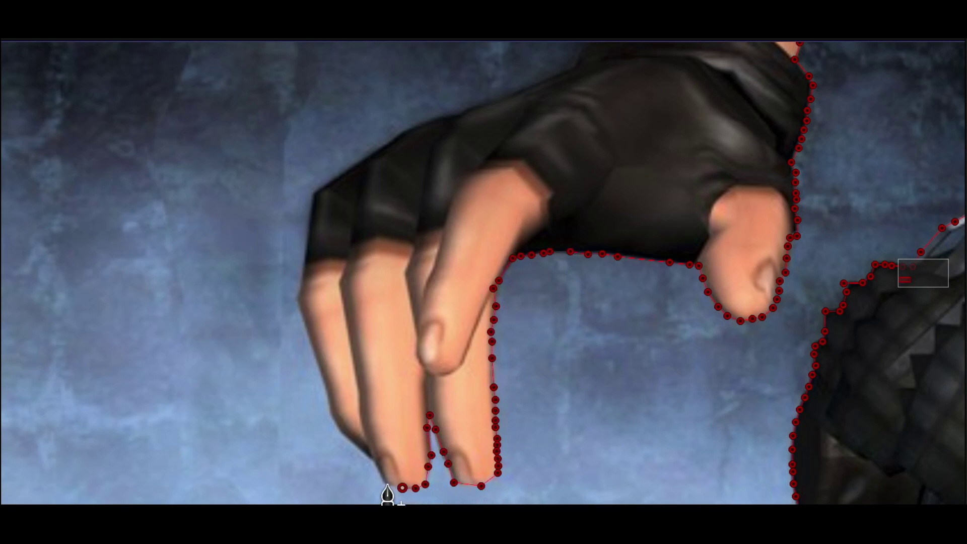
left_click_drag(333, 432, 510, 103)
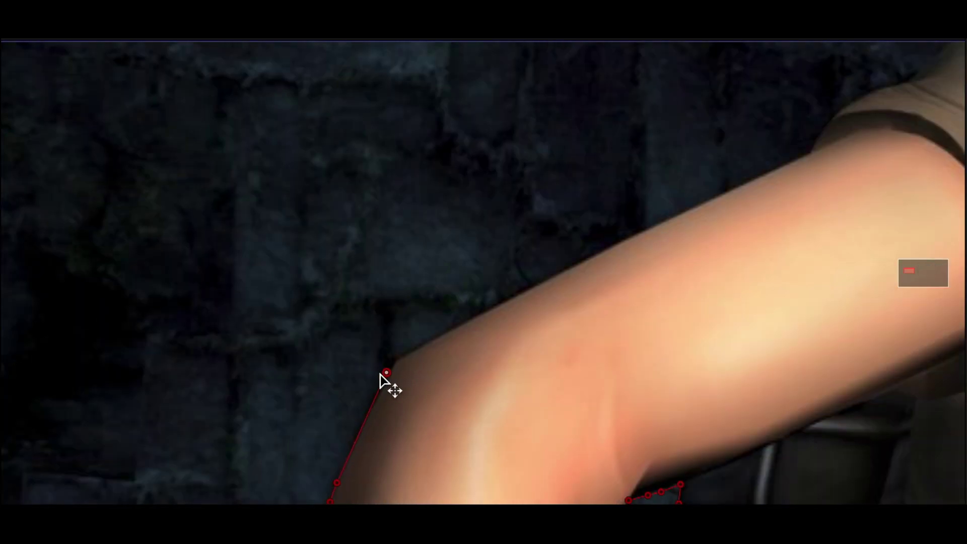
left_click_drag(498, 315, 950, 87)
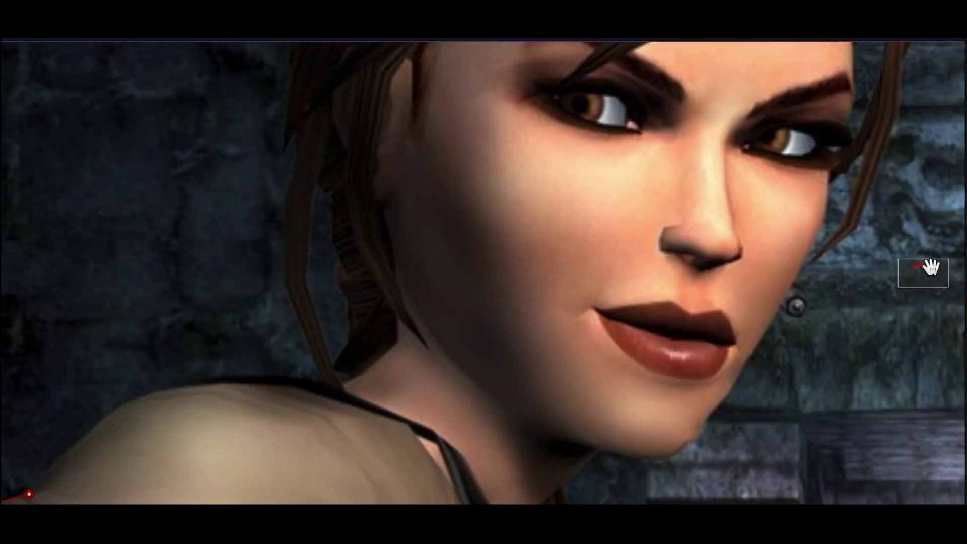
left_click_drag(29, 494, 319, 383)
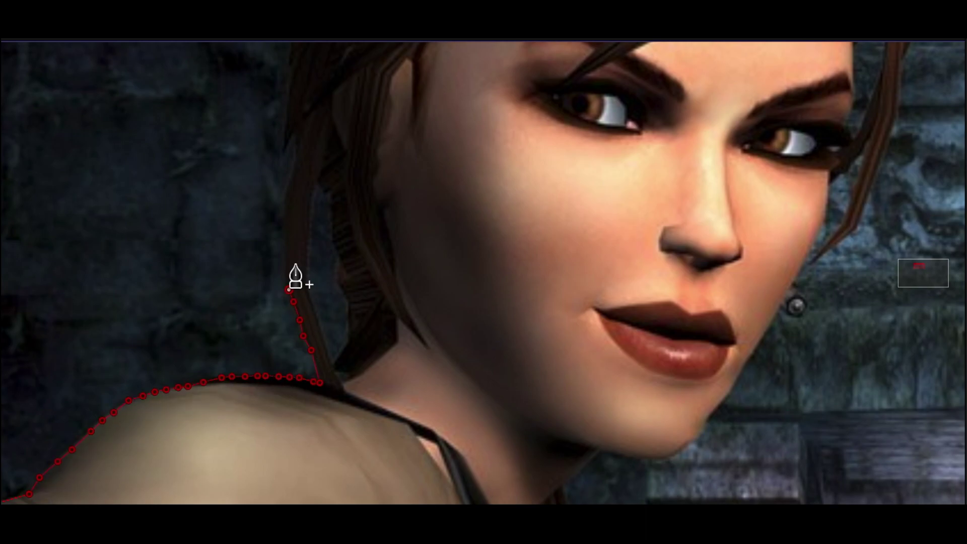
Step: Trace the mask around the hair, face, chin and neck
left_click_drag(289, 290, 295, 140)
left_click_drag(290, 74, 345, 342)
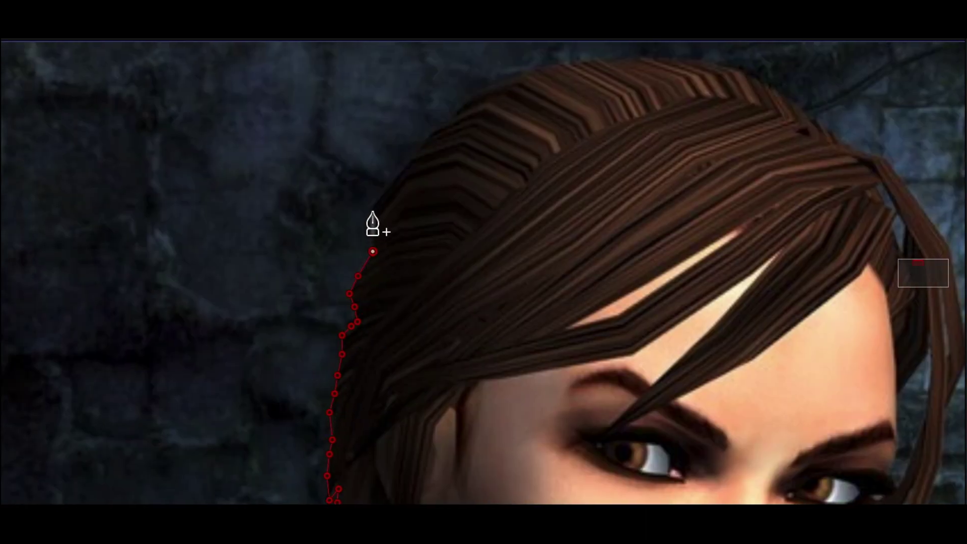
left_click_drag(438, 127, 563, 64)
left_click_drag(767, 111, 162, 153)
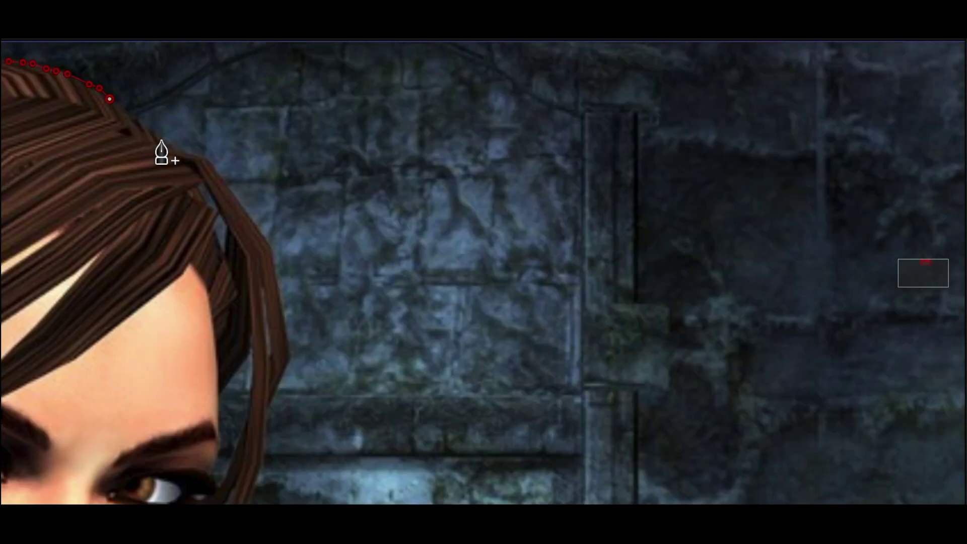
left_click_drag(256, 225, 267, 405)
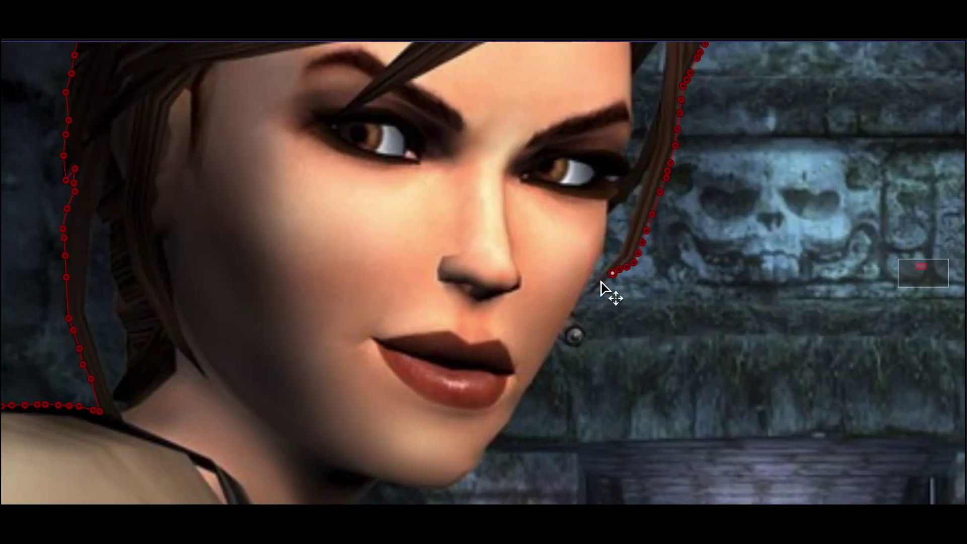
mouse_move(607, 284)
left_mouse_down()
mouse_move(649, 202)
mouse_move(484, 466)
mouse_move(424, 487)
left_mouse_up()
left_click_drag(441, 263, 414, 299)
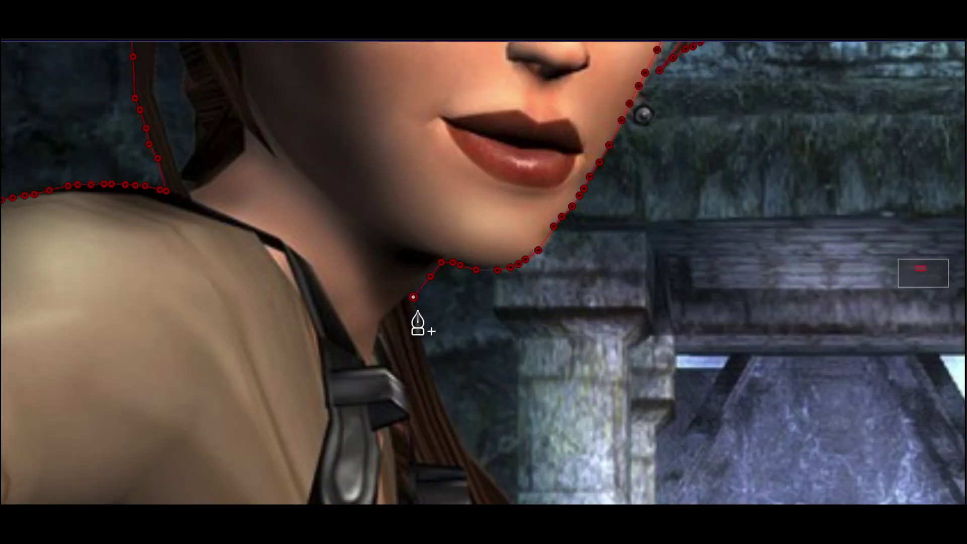
left_click_drag(512, 479, 507, 189)
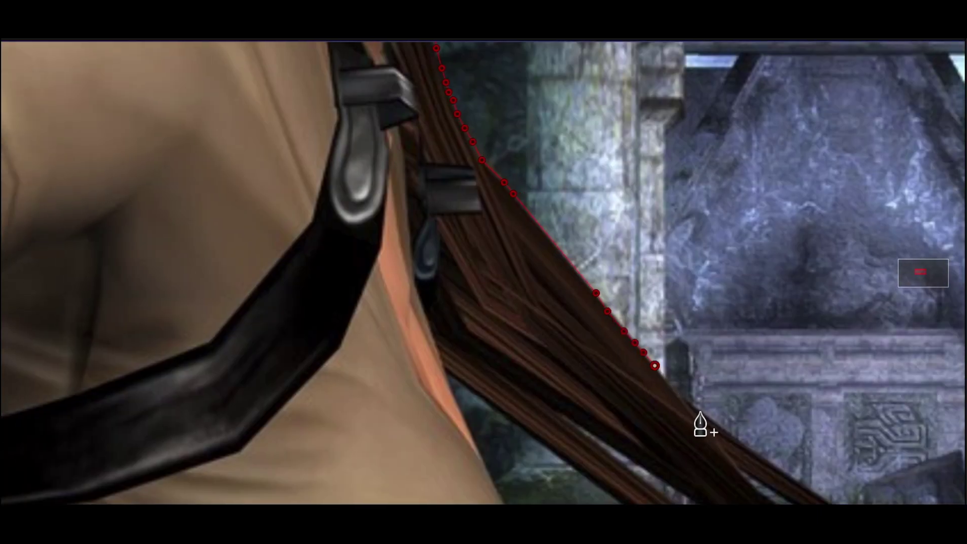
mouse_move(700, 426)
left_mouse_down()
mouse_move(924, 277)
mouse_move(561, 259)
mouse_move(633, 289)
left_mouse_up()
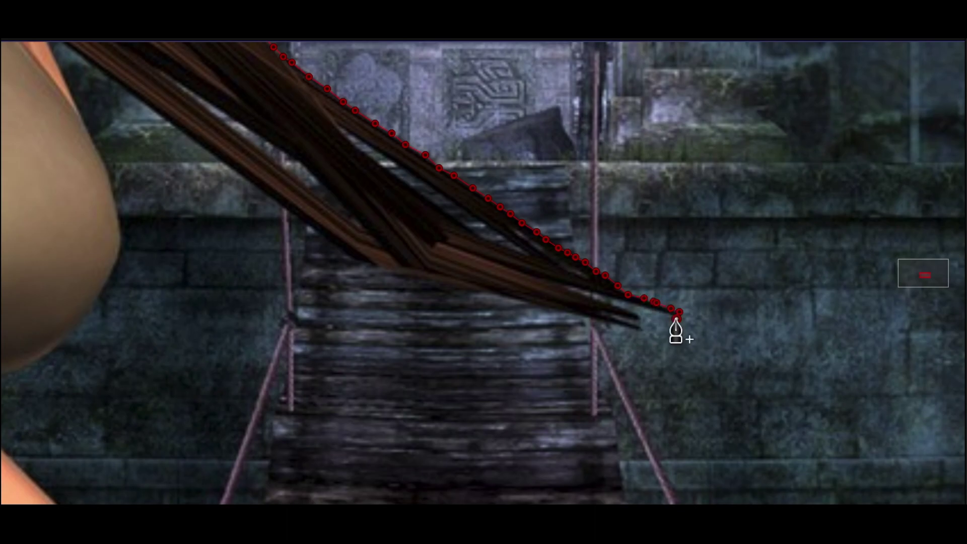
left_click_drag(556, 283, 639, 334)
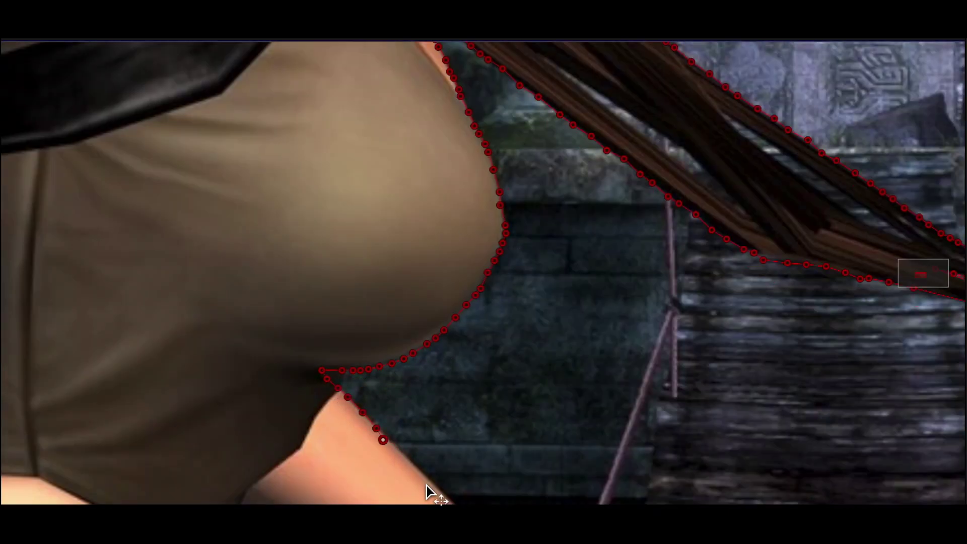
Step: Refine the mask around the glove cuff, fingers and arm, then shrink her and place her right of the group
left_click(428, 486)
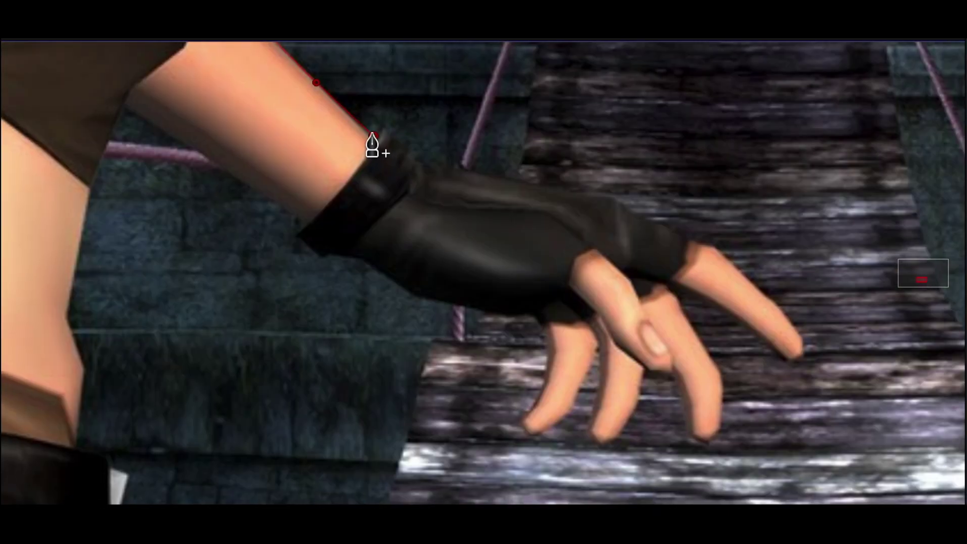
left_click(673, 232)
left_click(803, 347)
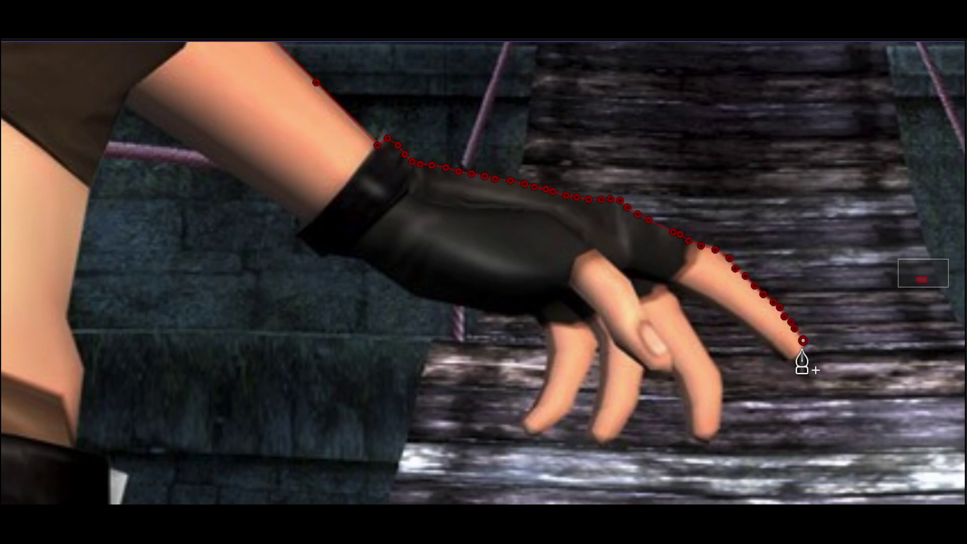
left_click(788, 359)
mouse_move(667, 290)
left_mouse_down()
mouse_move(714, 365)
mouse_move(610, 440)
mouse_move(602, 355)
mouse_move(533, 434)
mouse_move(356, 308)
left_mouse_up()
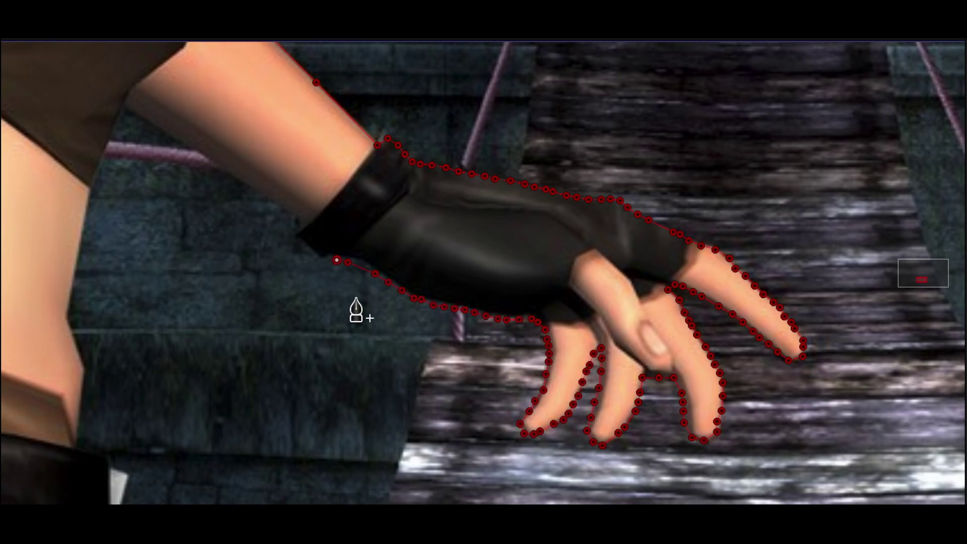
left_click_drag(259, 206, 123, 107)
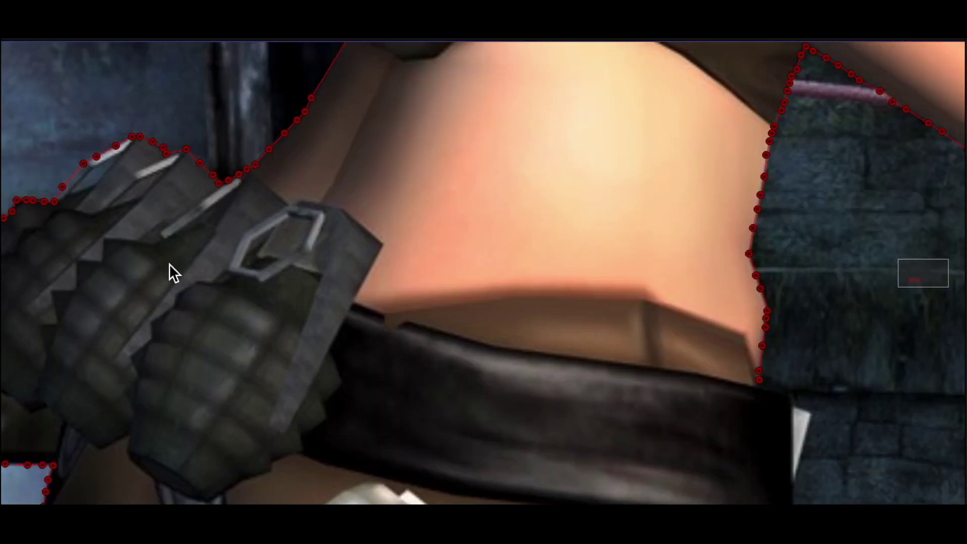
left_click(923, 272)
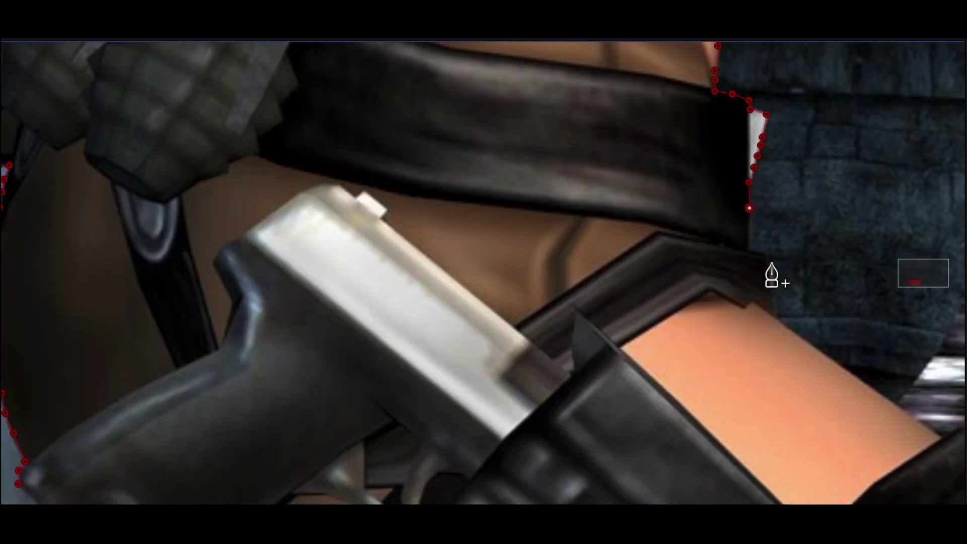
left_click_drag(771, 264, 904, 412)
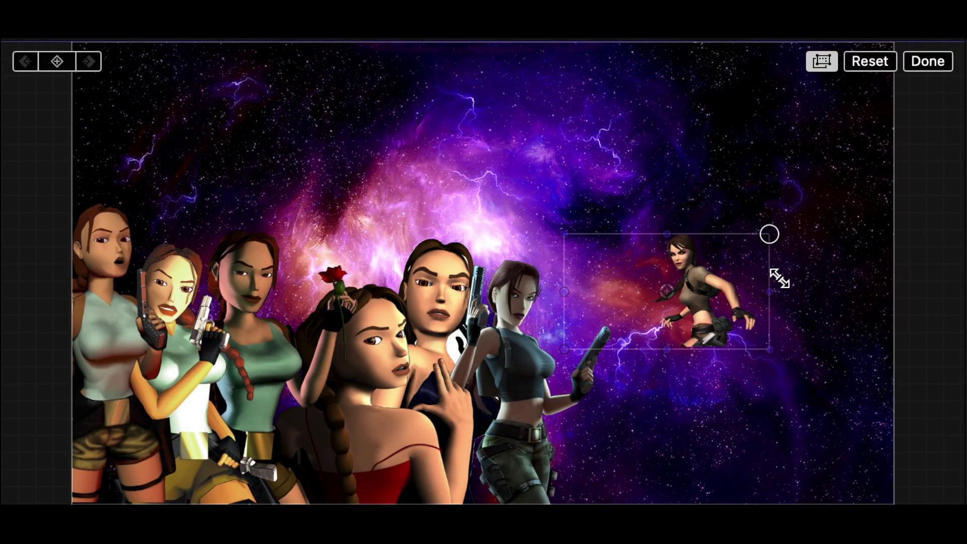
left_click_drag(373, 95, 396, 250)
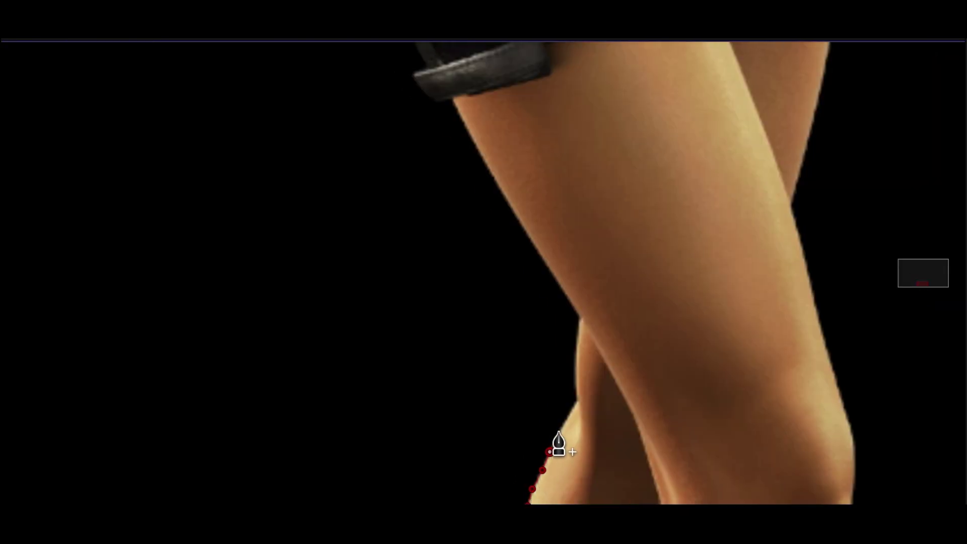
Step: Place mask points up the green-top Lara's leg and along the holster's edge
left_click(522, 238)
left_click(436, 97)
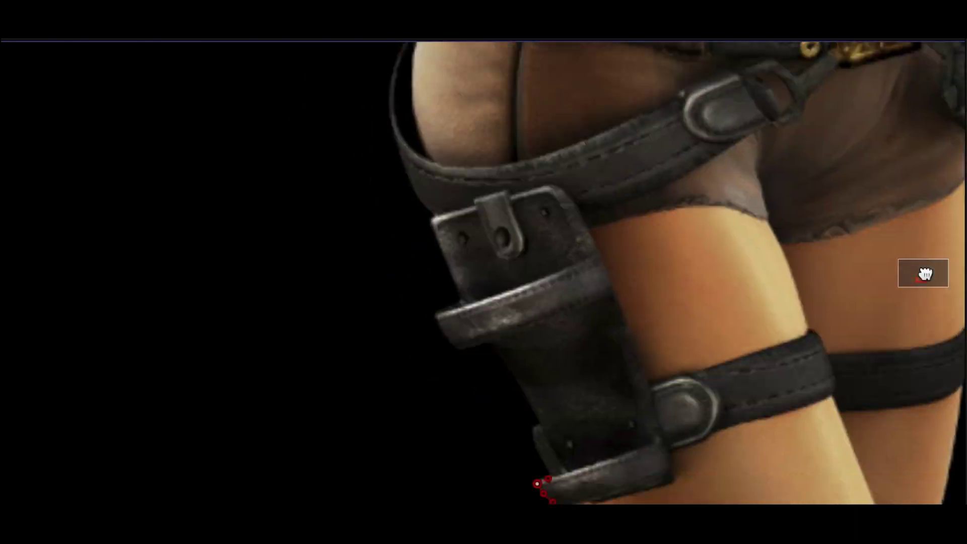
left_click(574, 299)
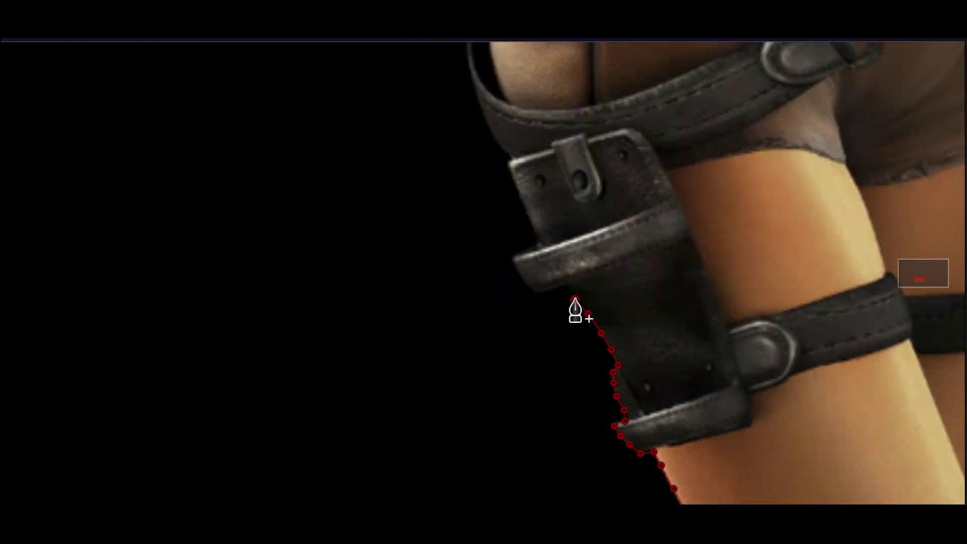
left_click(520, 271)
left_click(512, 260)
left_click(531, 252)
left_click(539, 239)
left_click(527, 203)
left_click(515, 172)
Step: Continue the mask up past the hip and along the torso edge
scroll(507, 166, "up", 5)
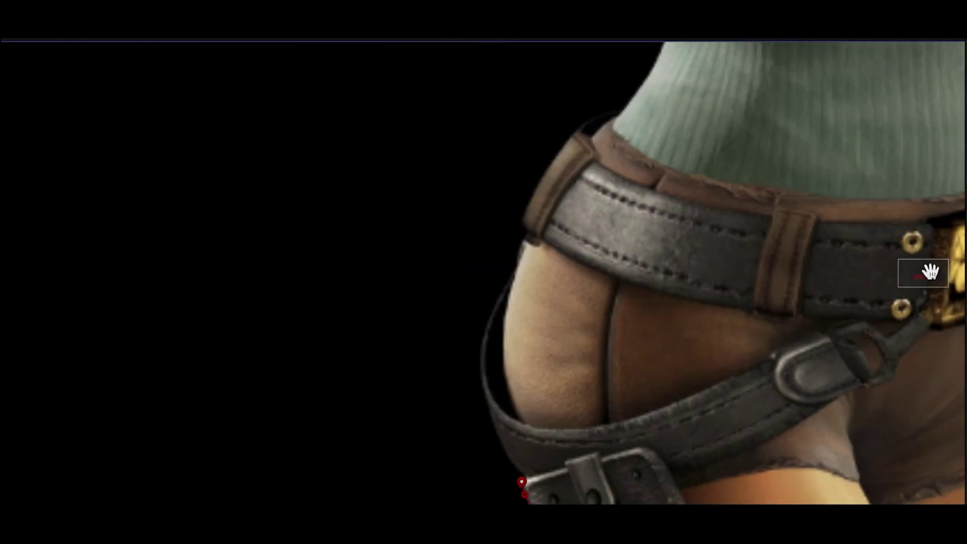
left_click(512, 463)
left_click(502, 450)
left_click(500, 437)
left_click(495, 428)
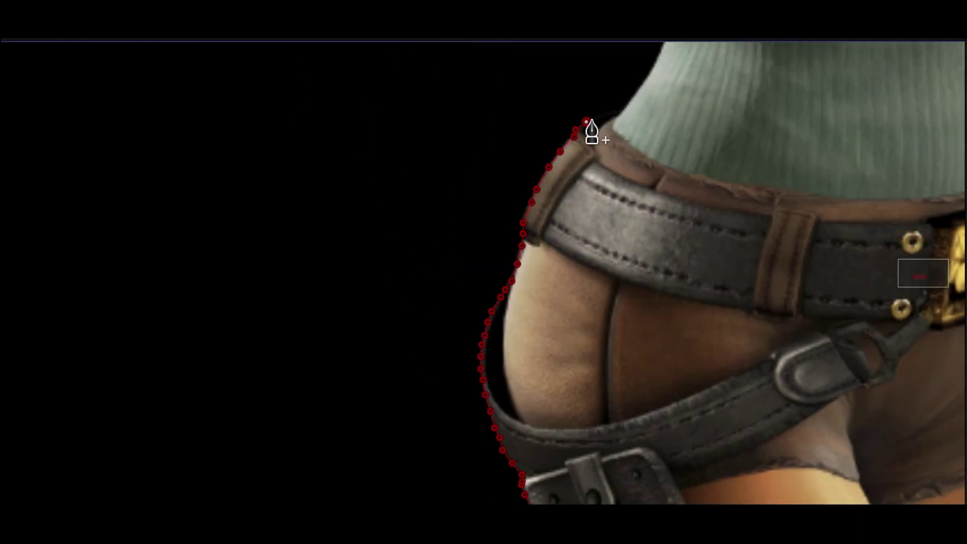
scroll(589, 133, "up", 5)
left_click(568, 348)
left_click(559, 262)
left_click(540, 207)
left_click(522, 179)
left_click(472, 150)
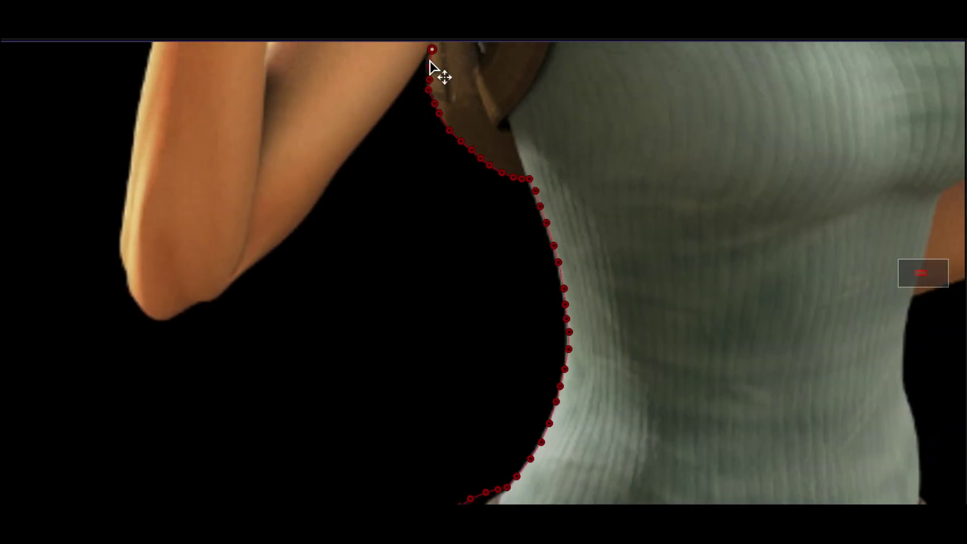
Step: Outline the arm down to the elbow, up the forearm, and around the pistol and glove
left_click_drag(430, 61, 319, 195)
left_click_drag(295, 228, 254, 263)
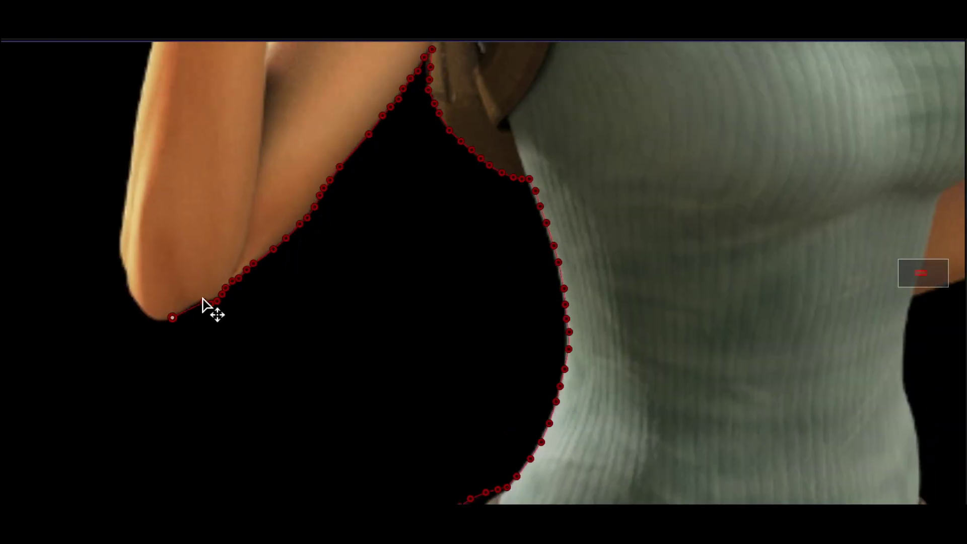
mouse_move(202, 299)
left_mouse_down()
mouse_move(389, 316)
mouse_move(422, 291)
mouse_move(412, 300)
mouse_move(429, 200)
left_mouse_up()
left_click_drag(492, 218, 547, 262)
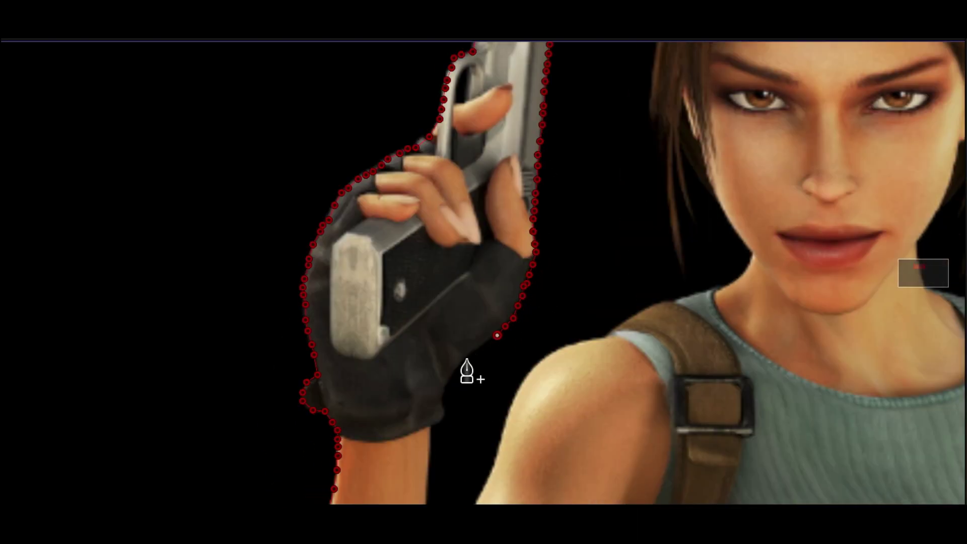
mouse_move(467, 373)
left_mouse_down()
mouse_move(455, 207)
mouse_move(583, 47)
left_mouse_up()
Step: Trace the shoulder, neck, jaw, cheek and the hanging hair strands
left_click(921, 266)
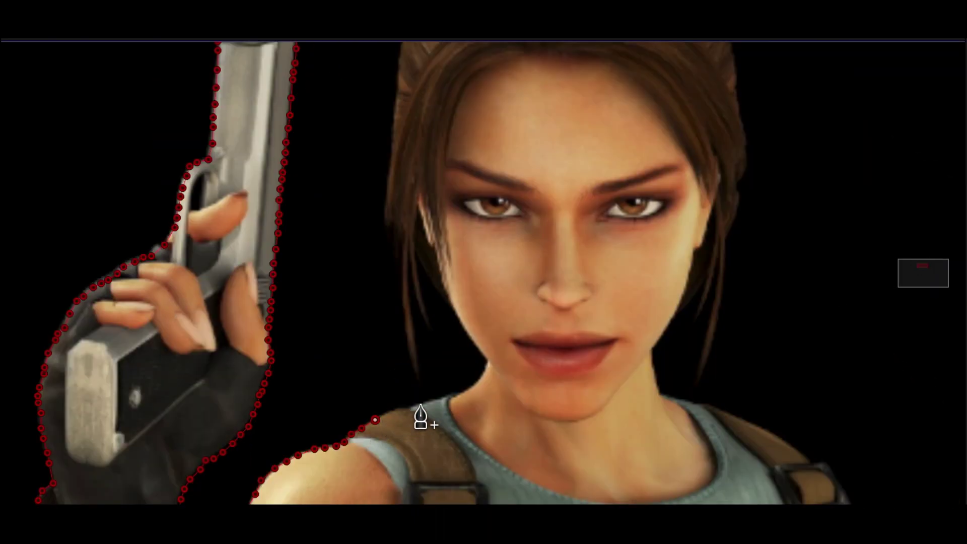
left_click_drag(420, 405, 455, 396)
left_click_drag(454, 304, 420, 279)
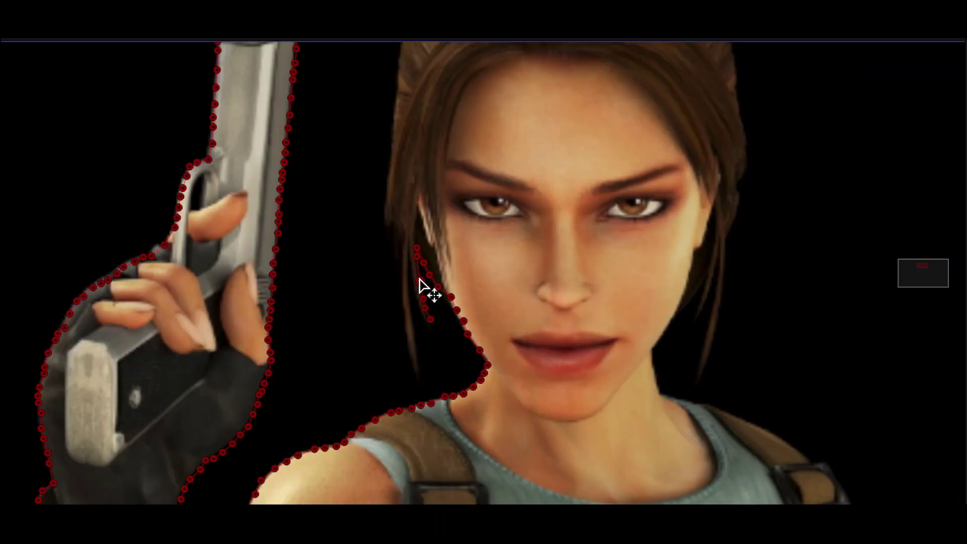
left_click_drag(422, 317, 385, 208)
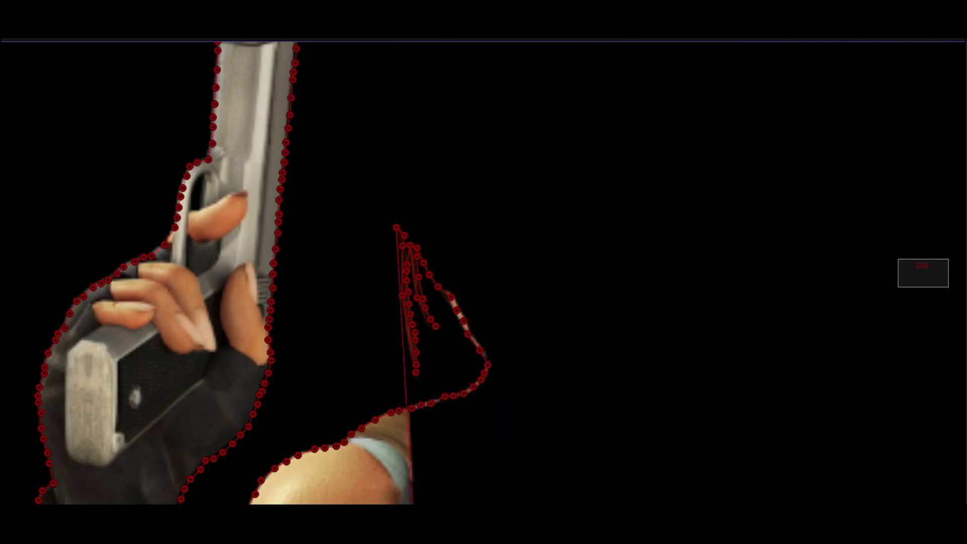
left_click_drag(929, 266, 928, 265)
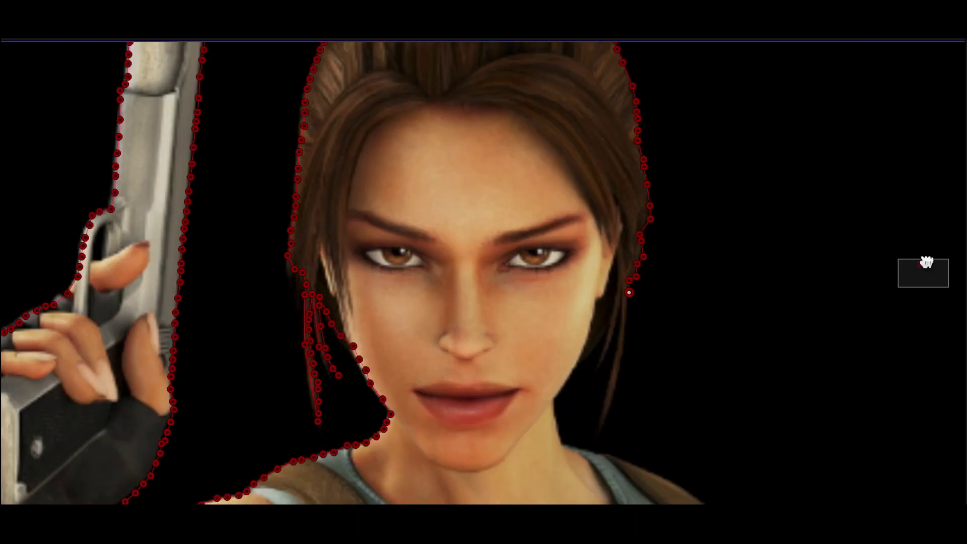
left_click_drag(650, 219, 620, 345)
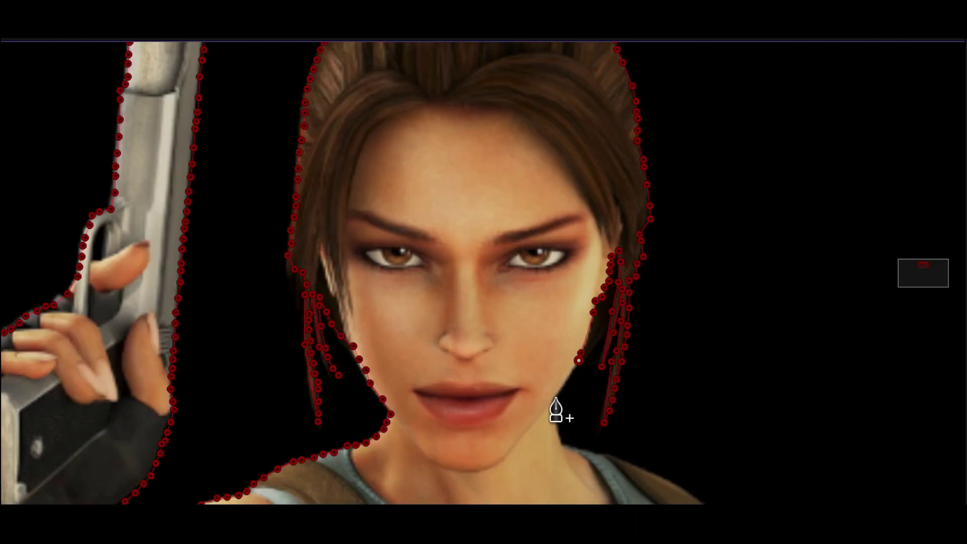
Step: Trace the neck strap, shoulder and chest, then outline the second pistol and its muzzle
left_click_drag(556, 398, 630, 479)
left_click_drag(940, 277, 929, 268)
left_click_drag(317, 242, 360, 298)
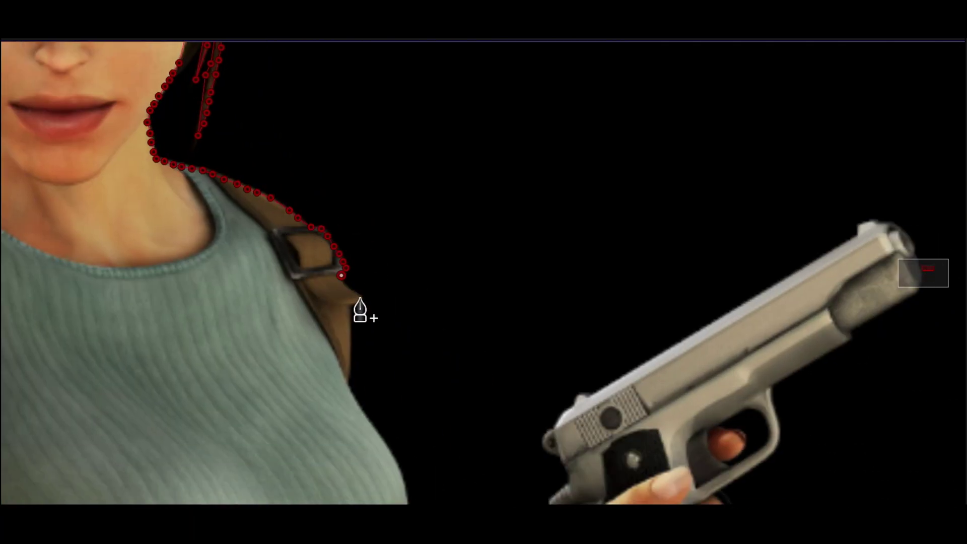
mouse_move(348, 384)
left_mouse_down()
mouse_move(403, 494)
mouse_move(479, 298)
mouse_move(481, 385)
left_mouse_up()
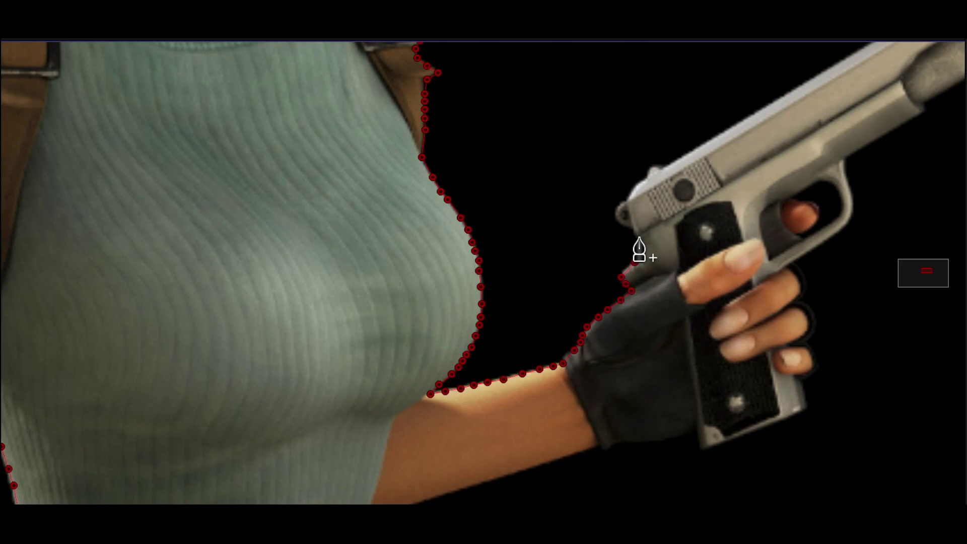
left_click_drag(639, 251, 766, 95)
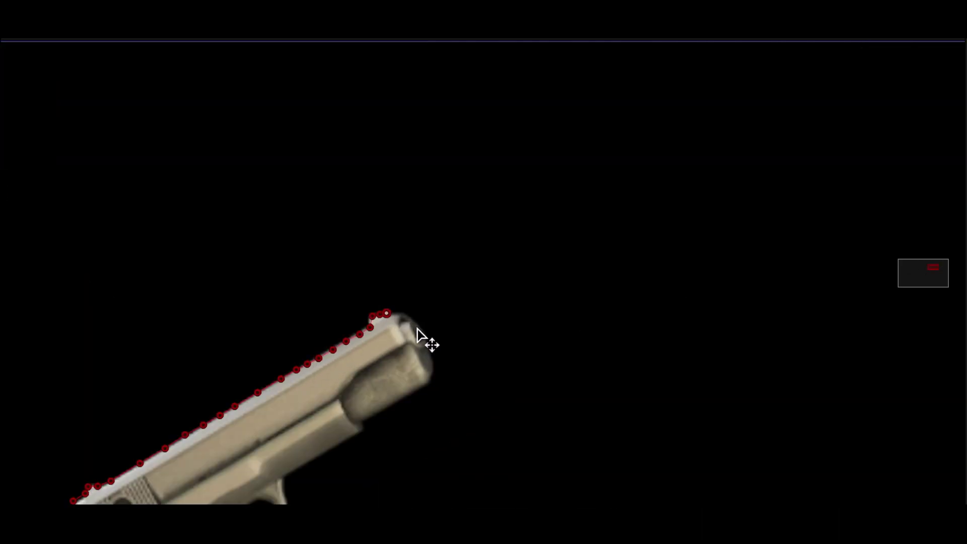
left_click_drag(422, 339, 363, 419)
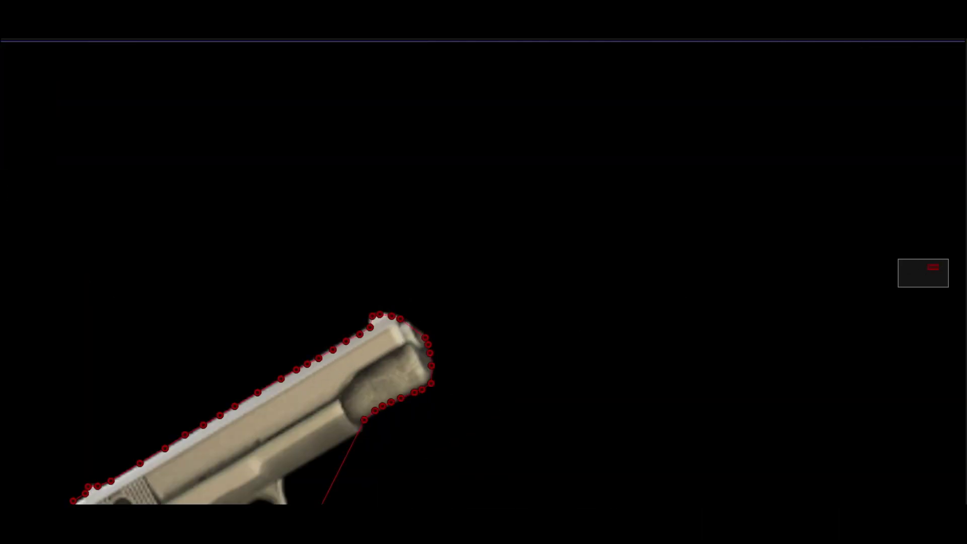
Step: Trace the mask along the fingers and pan down over the waist, shorts and thigh straps
left_click(926, 273)
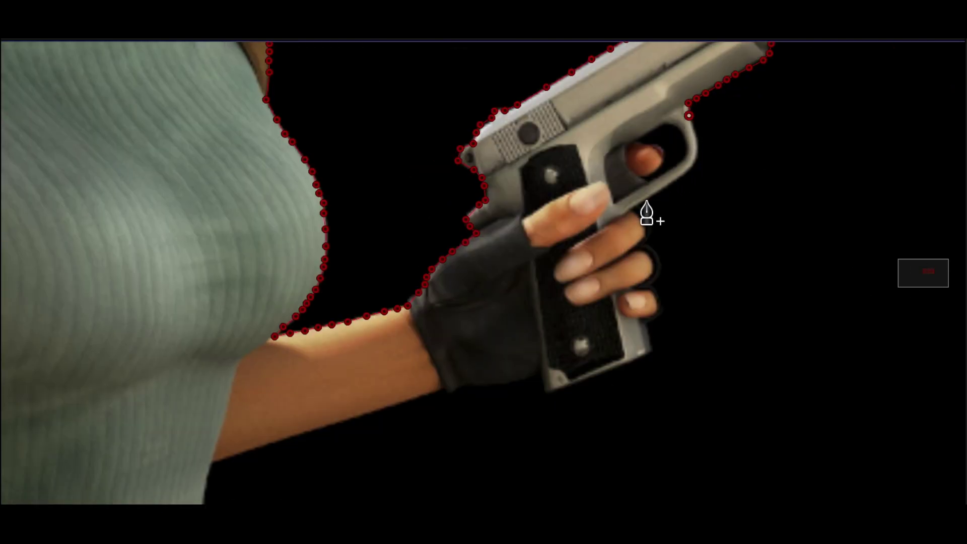
left_click_drag(649, 258, 677, 267)
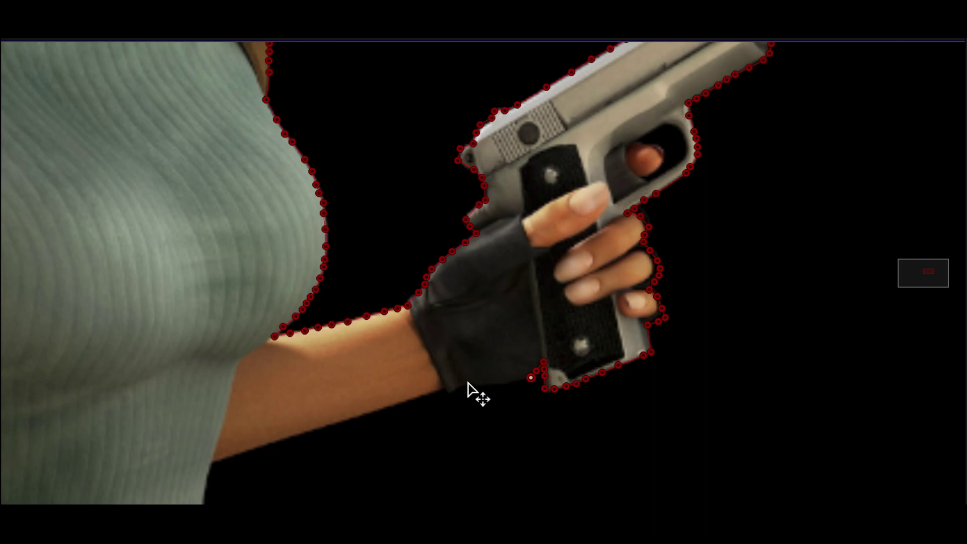
left_click(919, 276)
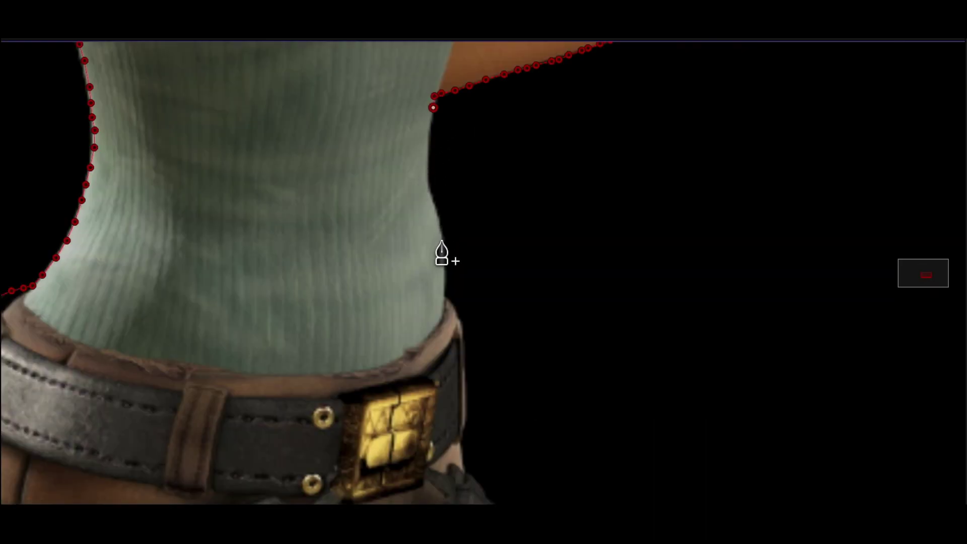
left_click(925, 276)
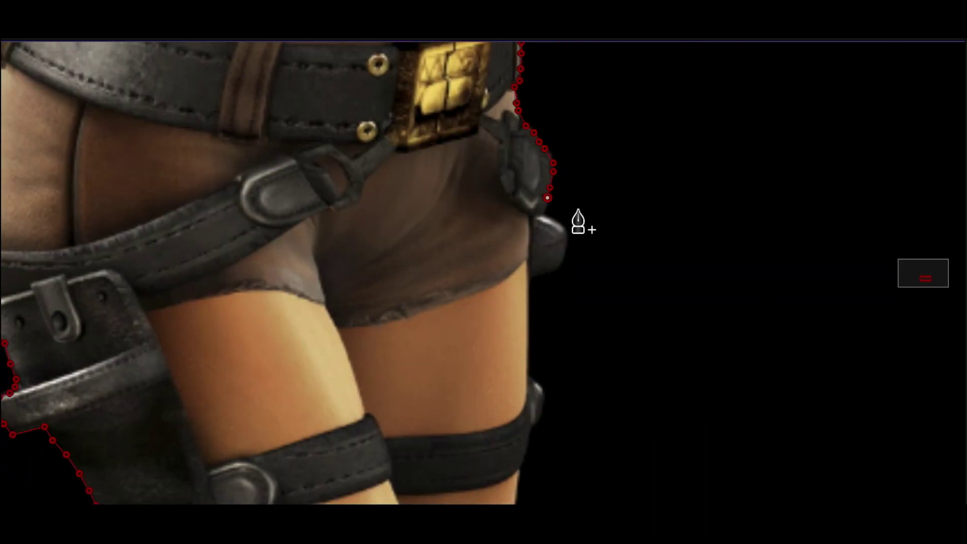
left_click(908, 263)
left_click(922, 272)
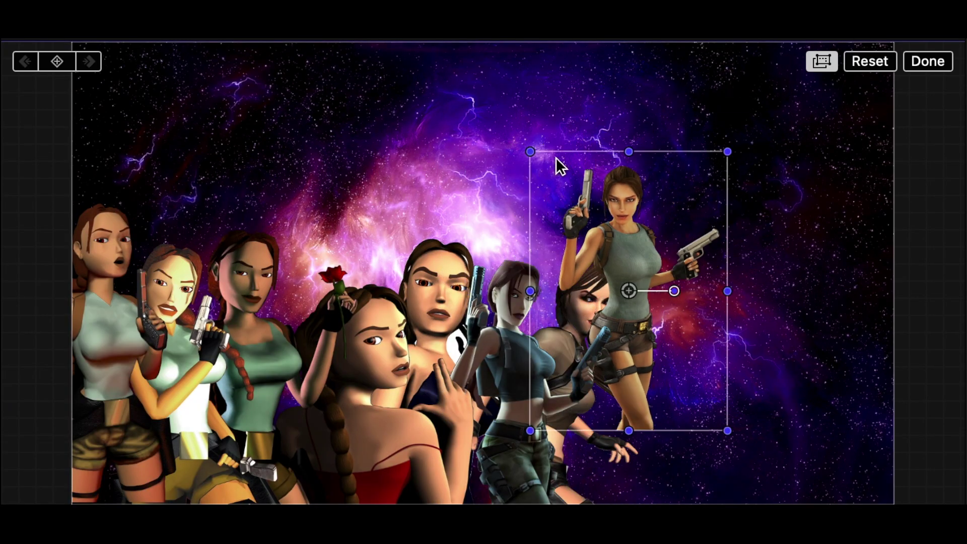
Step: Move the two-pistol Lara left and slightly down, scaling her to sit beside the group
left_click_drag(705, 336, 650, 356)
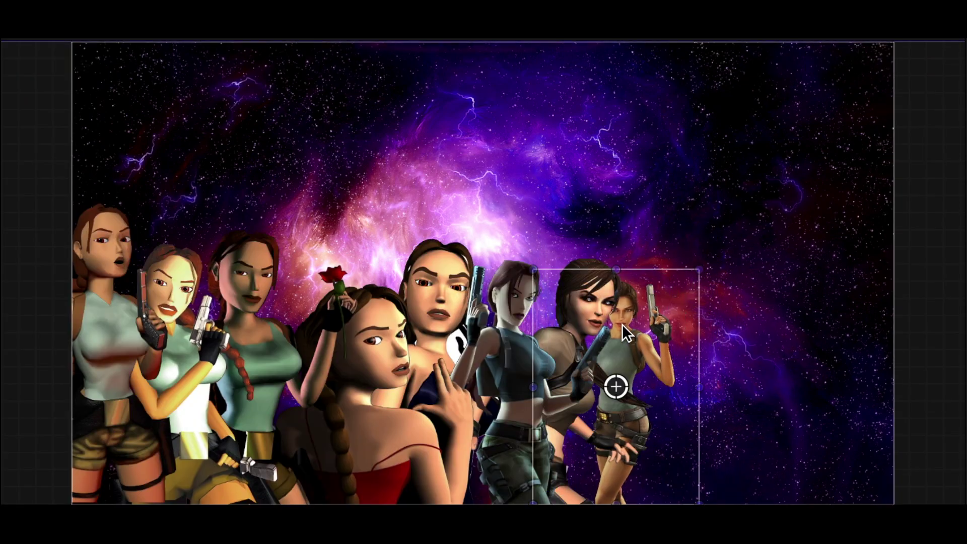
left_click_drag(735, 292, 687, 289)
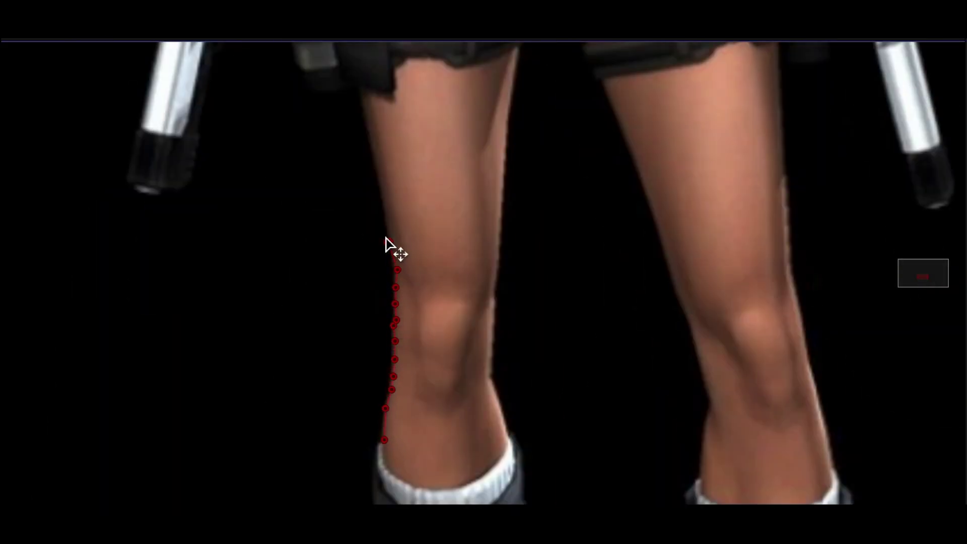
Step: Start the next Lara's mask along her leg, then outline the pistol's edge and bottom
left_click(337, 91)
left_click(323, 93)
left_click_drag(302, 80, 393, 385)
mouse_move(352, 317)
left_mouse_down()
mouse_move(308, 355)
mouse_move(294, 448)
left_mouse_up()
mouse_move(255, 497)
left_mouse_down()
mouse_move(225, 458)
mouse_move(259, 250)
left_mouse_up()
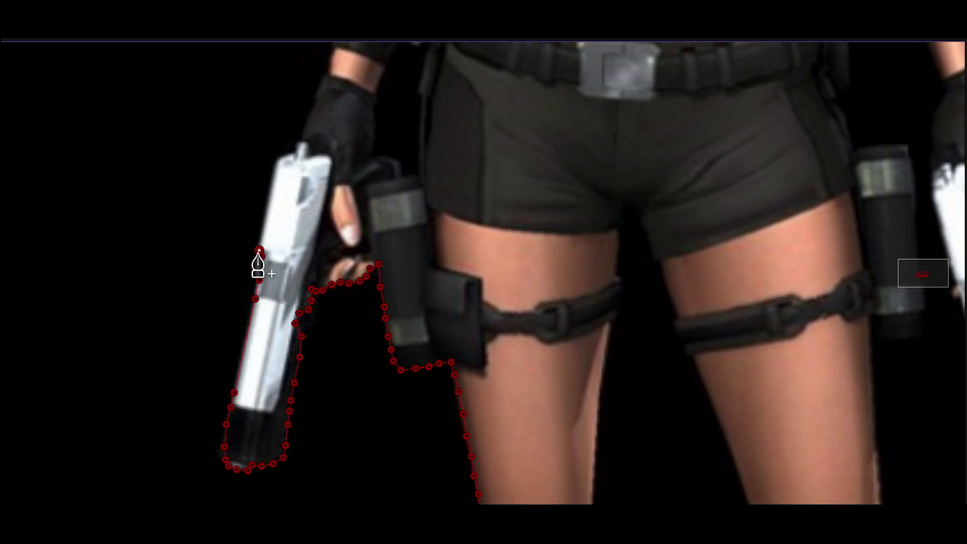
Step: Trace the mask up the arm and neck, around the head, and down the shoulder and arm to the hand
left_click_drag(318, 95, 486, 412)
mouse_move(531, 283)
left_mouse_down()
mouse_move(571, 95)
mouse_move(686, 376)
left_mouse_up()
left_click_drag(727, 259, 812, 175)
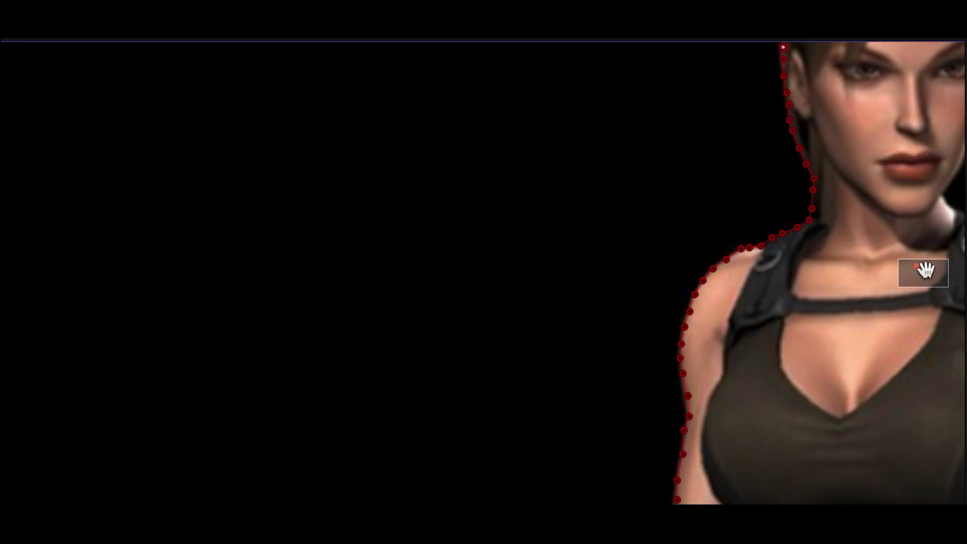
left_click_drag(926, 271, 810, 537)
left_click_drag(851, 203, 867, 407)
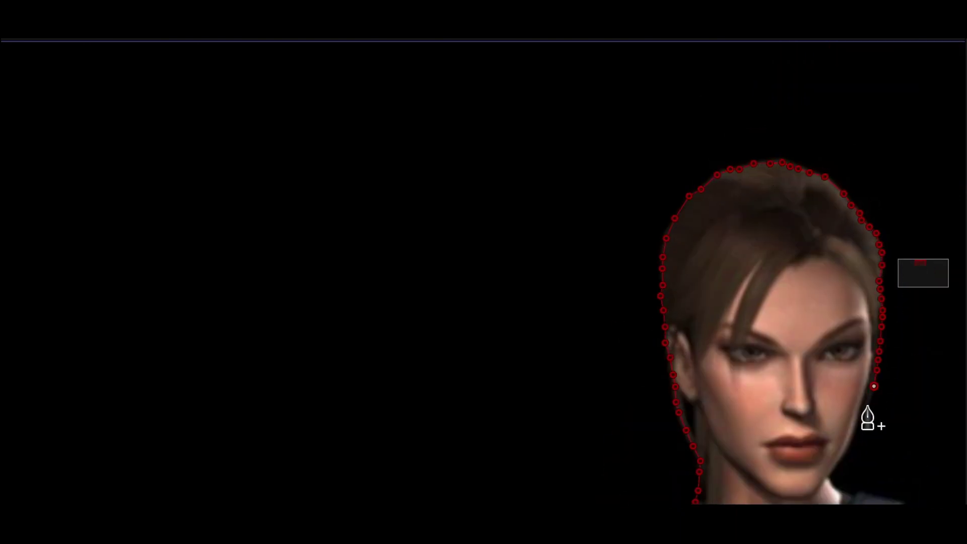
mouse_move(830, 484)
left_mouse_down()
mouse_move(529, 238)
mouse_move(689, 484)
mouse_move(652, 395)
mouse_move(664, 412)
left_mouse_up()
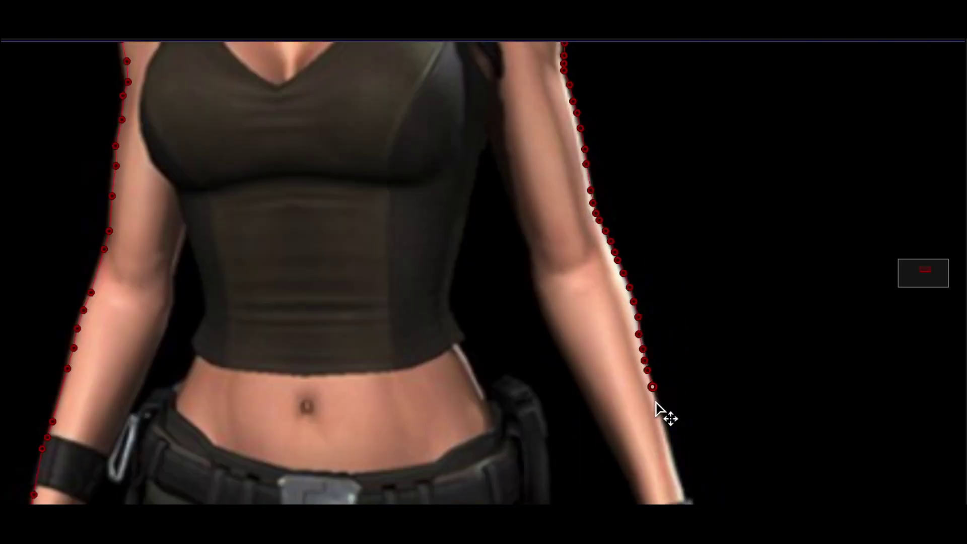
mouse_move(860, 391)
left_mouse_down()
mouse_move(705, 303)
mouse_move(673, 233)
left_mouse_up()
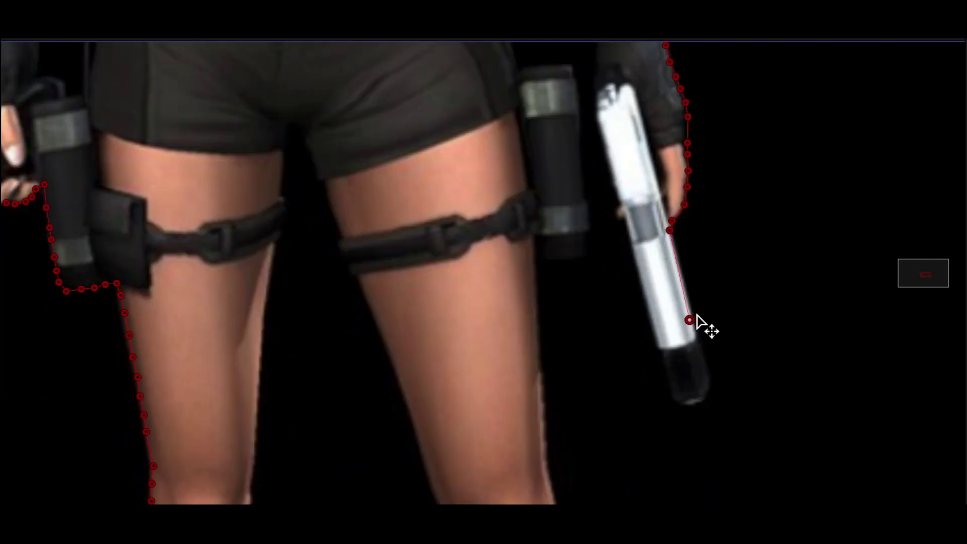
Step: Add mask points around the raised pistol and straighten the outline on its left edge
left_click(675, 410)
left_click(616, 216)
left_click_drag(600, 205, 555, 422)
left_click(550, 318)
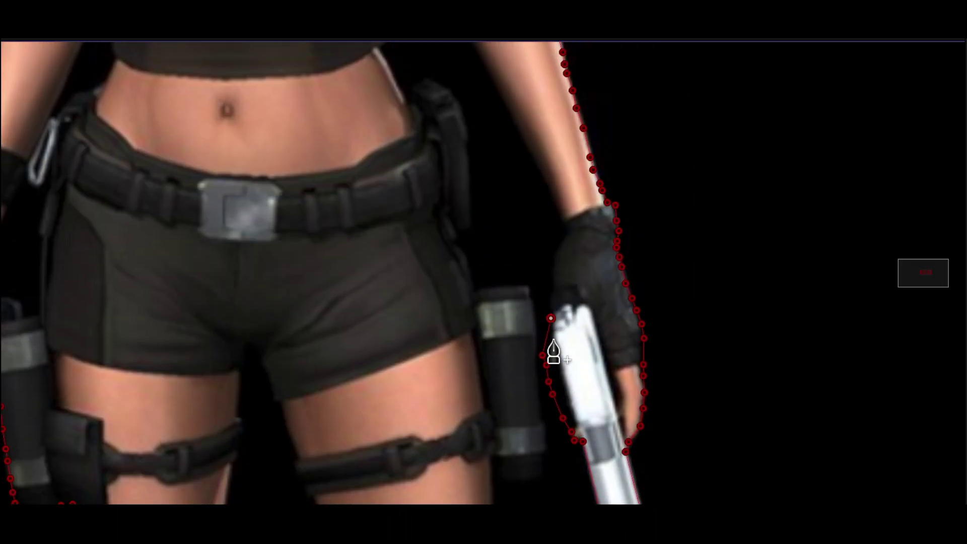
left_click_drag(554, 341, 572, 419)
Step: Trace the inner right arm, torso side and right thigh, carrying the outline across the knee
left_click_drag(540, 132, 670, 461)
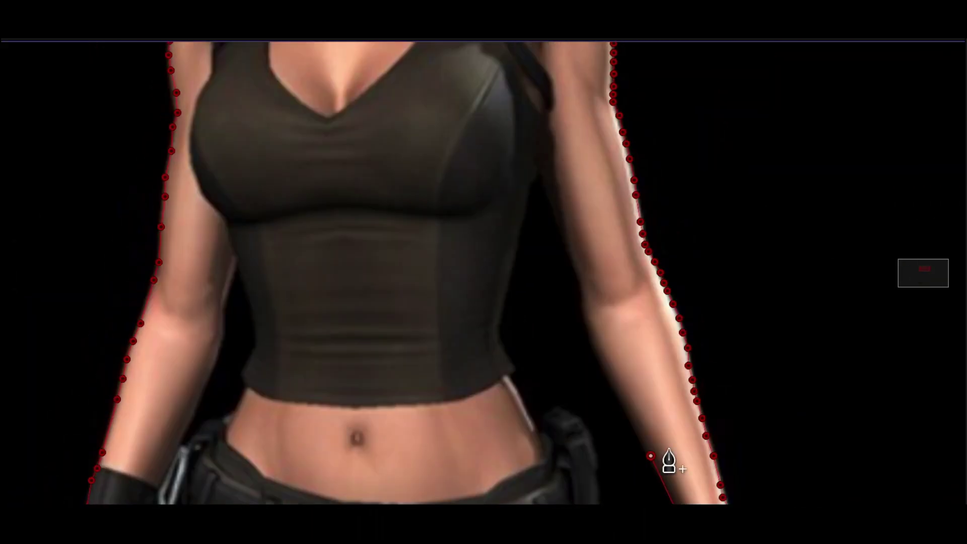
left_click_drag(634, 201, 498, 320)
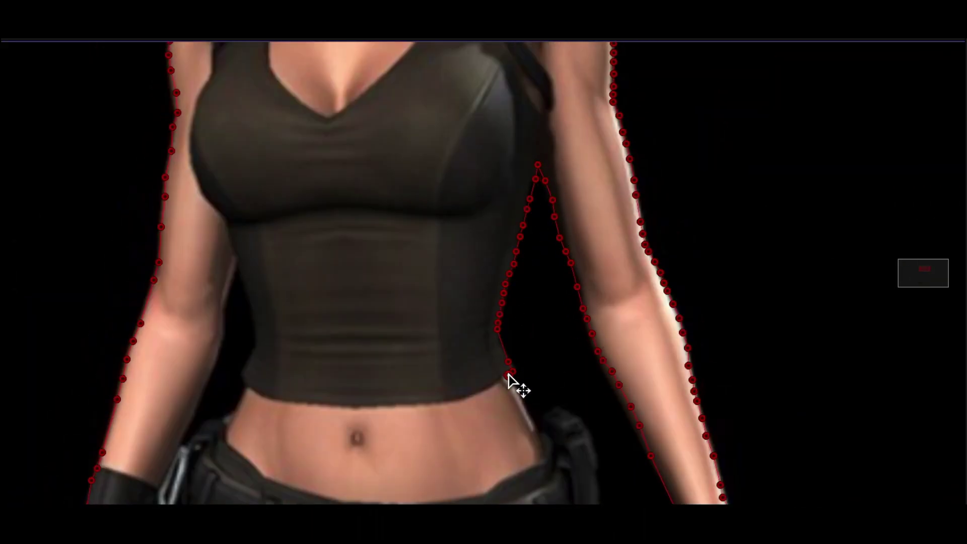
scroll(554, 393, "down", 5)
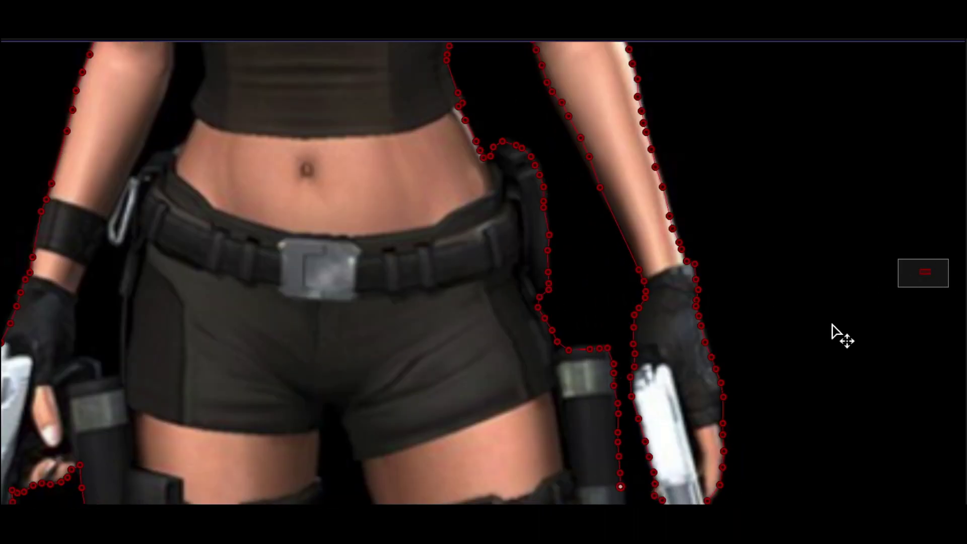
scroll(573, 151, "down", 7)
mouse_move(572, 151)
left_mouse_down()
mouse_move(579, 298)
mouse_move(615, 497)
left_mouse_up()
scroll(615, 497, "down", 6)
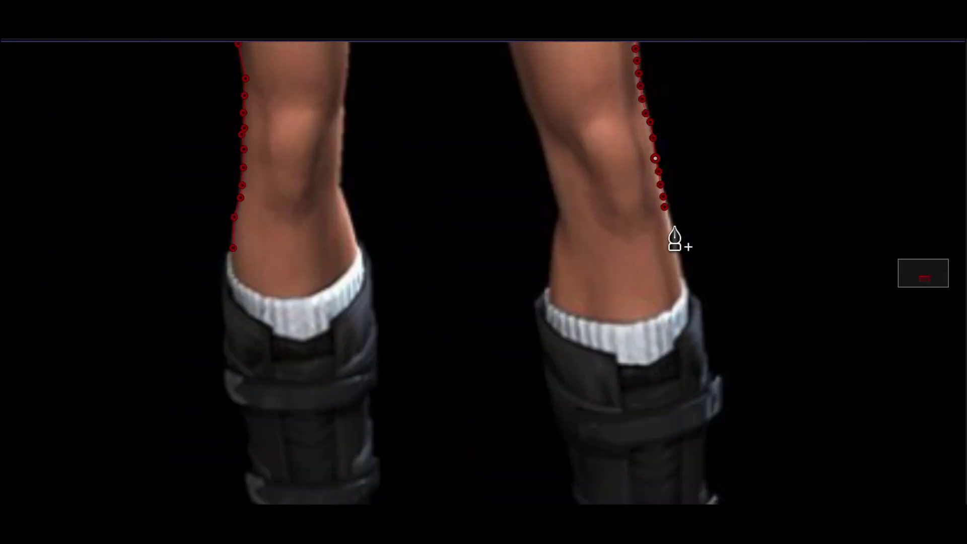
left_click(554, 245)
scroll(546, 179, "up", 8)
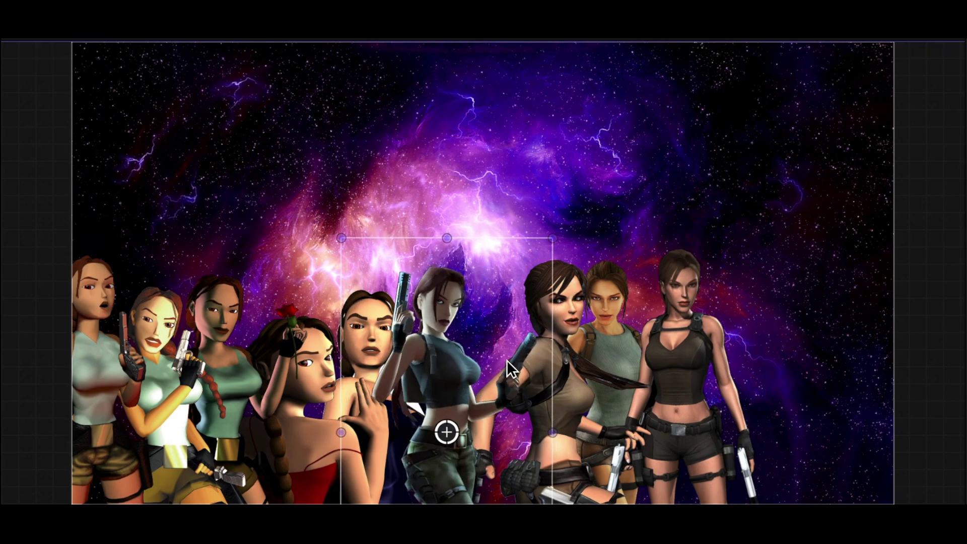
Step: Stop playback of the nebula composite
key("space")
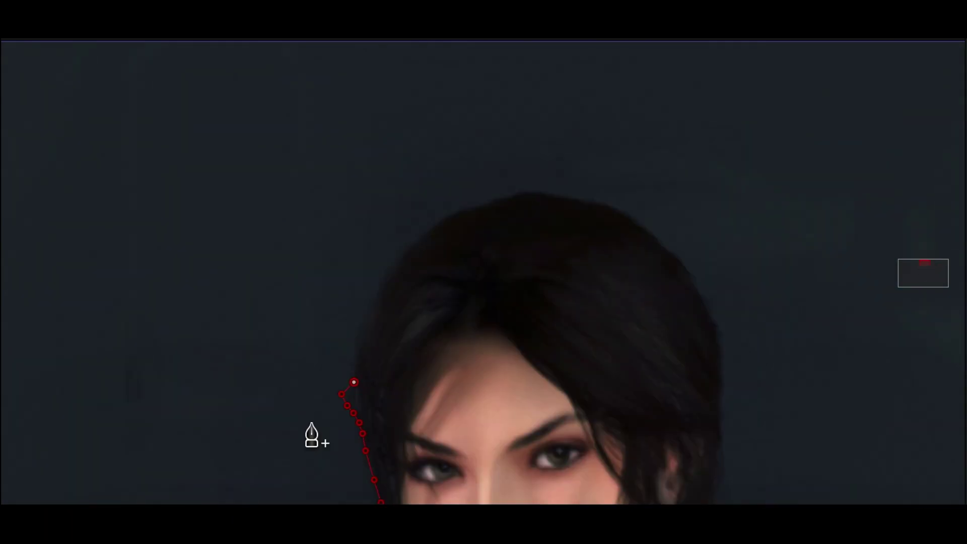
Step: Trace the blue-top Lara's mask along the hair top, wristband, hand, torso and armpit
left_click_drag(399, 262, 645, 227)
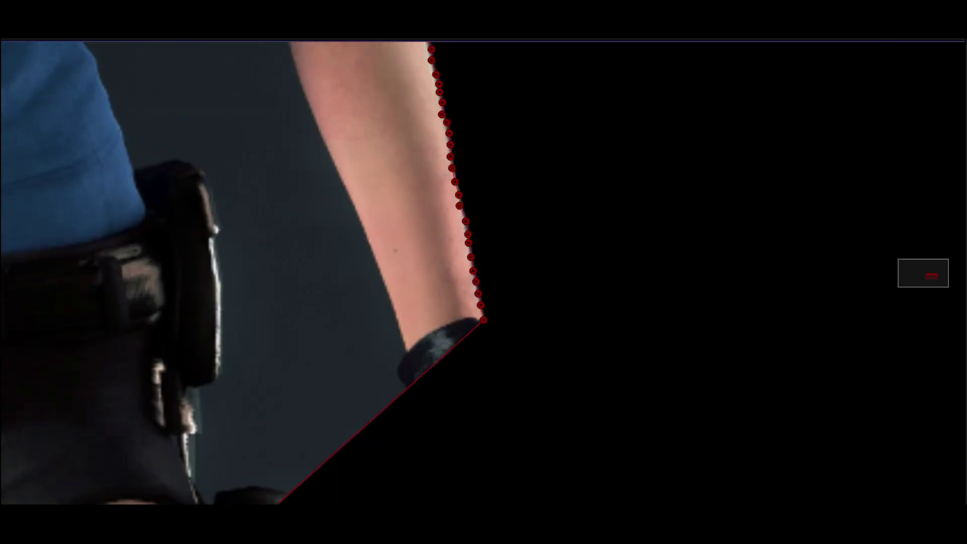
left_click(495, 324)
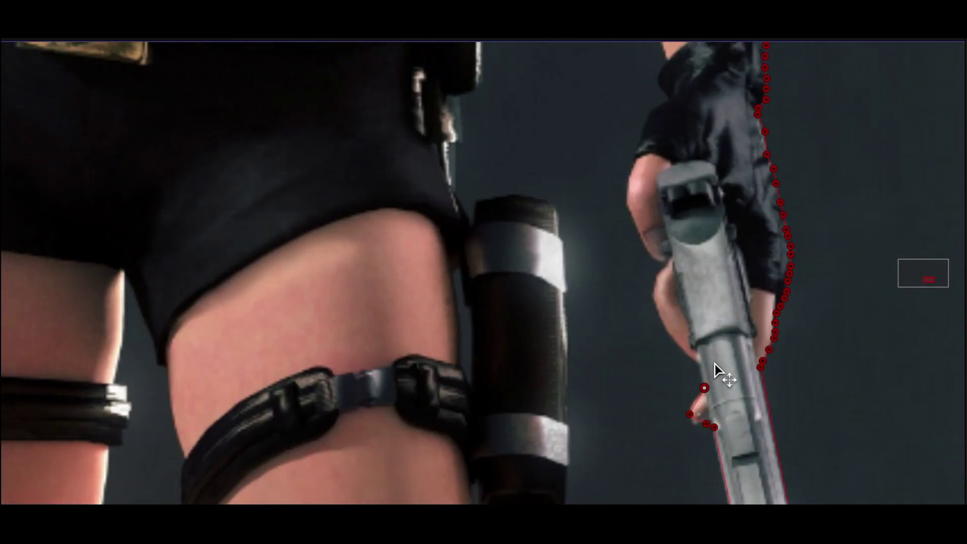
mouse_move(698, 393)
left_mouse_down()
mouse_move(659, 333)
mouse_move(630, 203)
left_mouse_up()
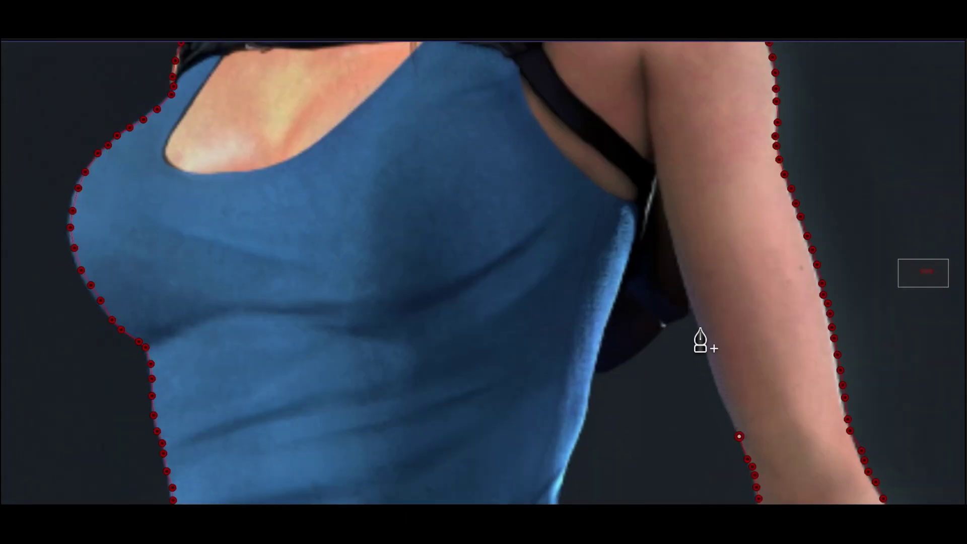
left_click(611, 372)
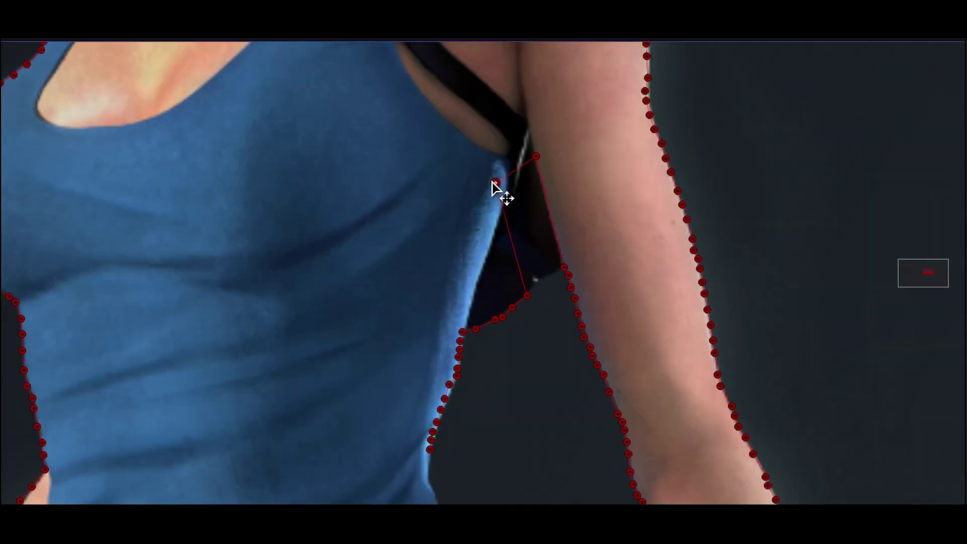
left_click(495, 289)
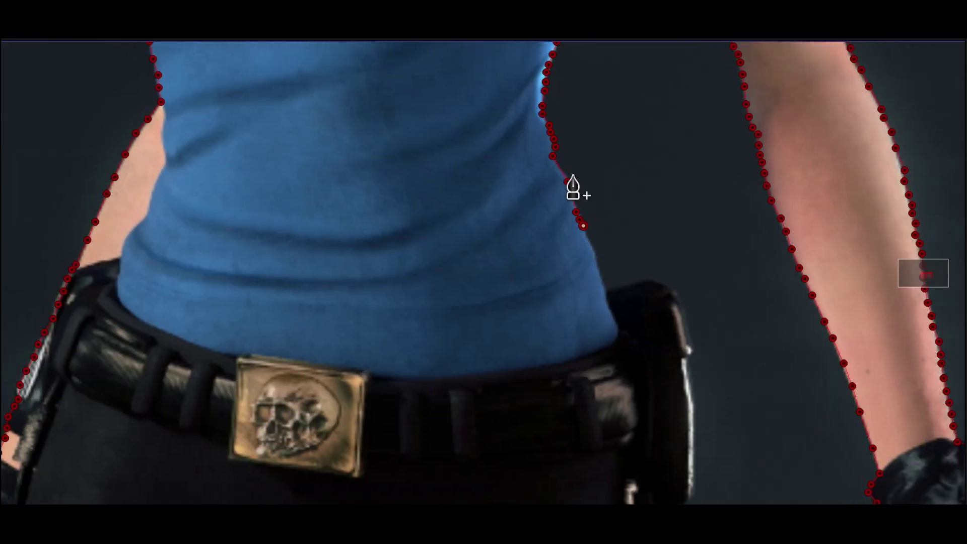
Step: Continue the mask along the belt, holster, shorts edge and right thigh
left_click(658, 273)
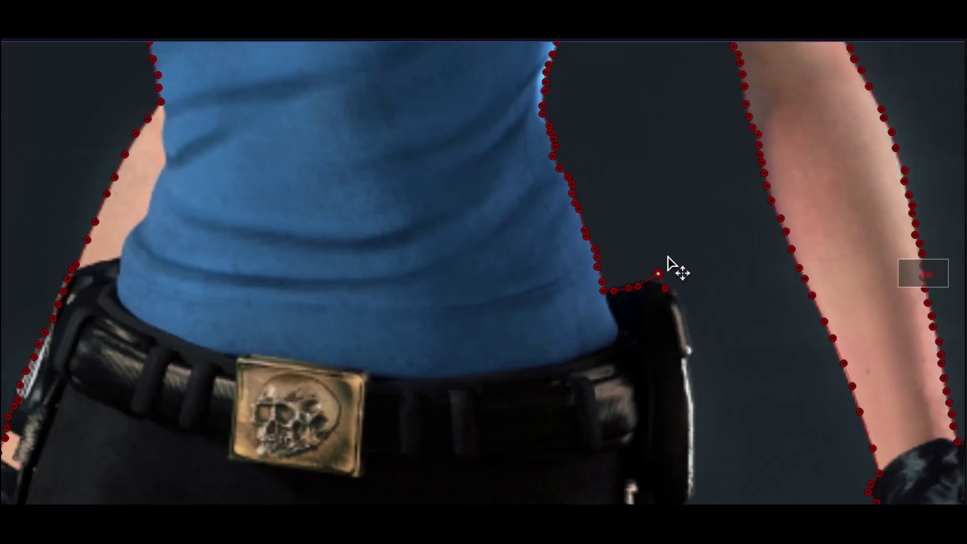
left_click(691, 486)
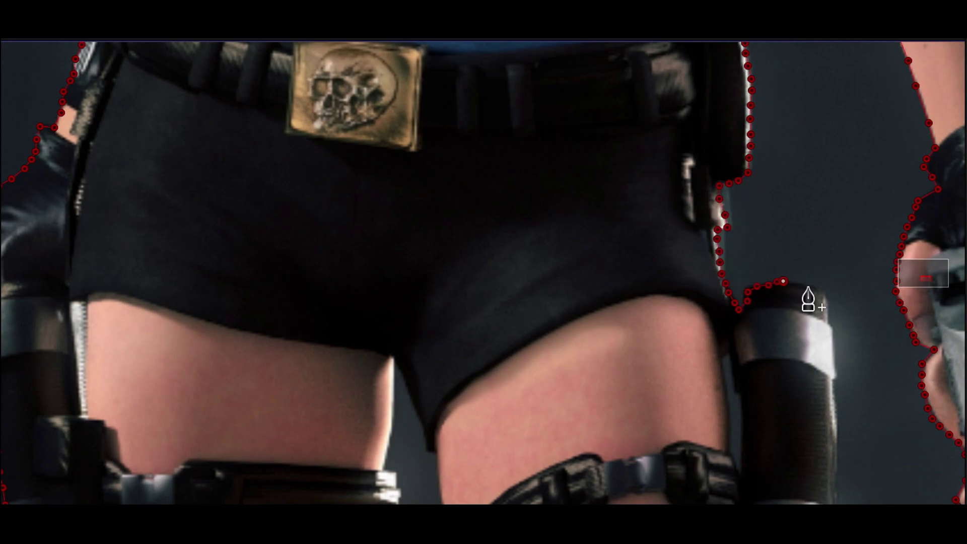
left_click(829, 327)
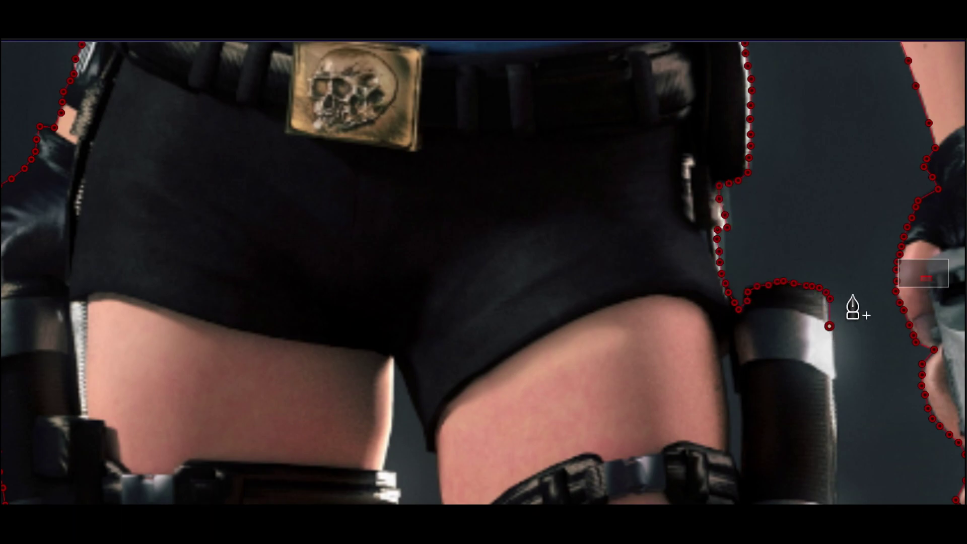
left_click(920, 264)
left_click(706, 194)
left_click(705, 379)
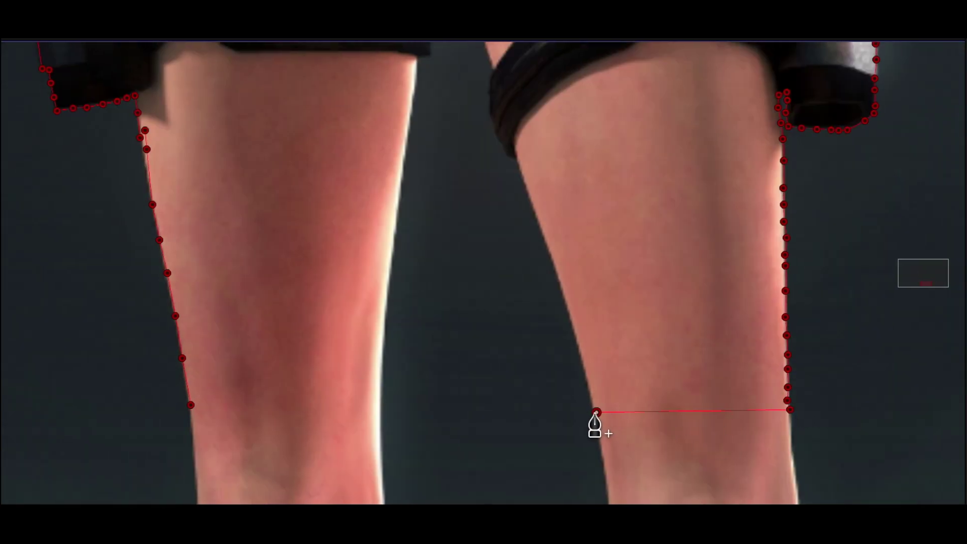
Step: Trace both inner thighs, close the mask, fit the frame, and shrink her beside the others
left_click_drag(594, 412, 540, 220)
left_click(920, 279)
mouse_move(423, 259)
left_mouse_down()
mouse_move(380, 277)
mouse_move(394, 301)
left_mouse_up()
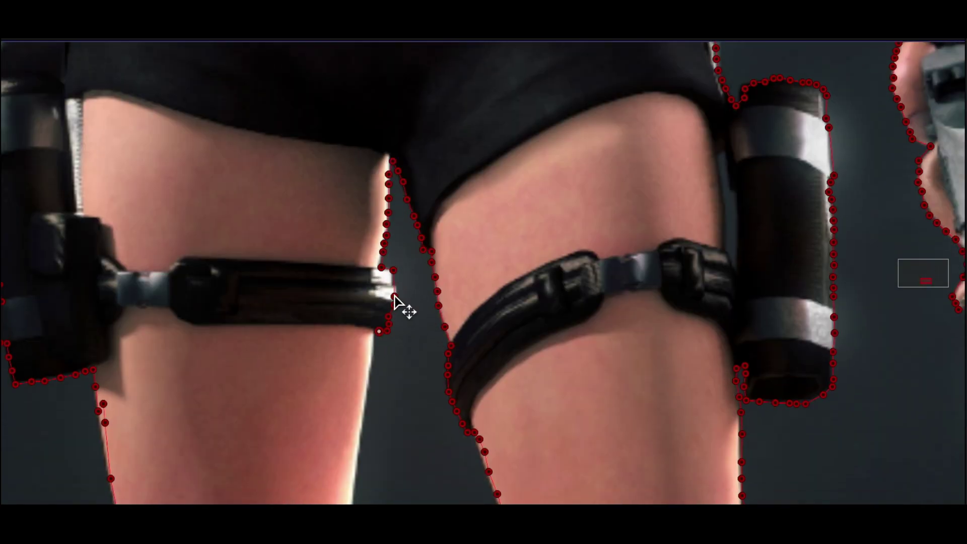
left_click(920, 276)
left_click_drag(374, 353, 370, 406)
left_click(776, 386)
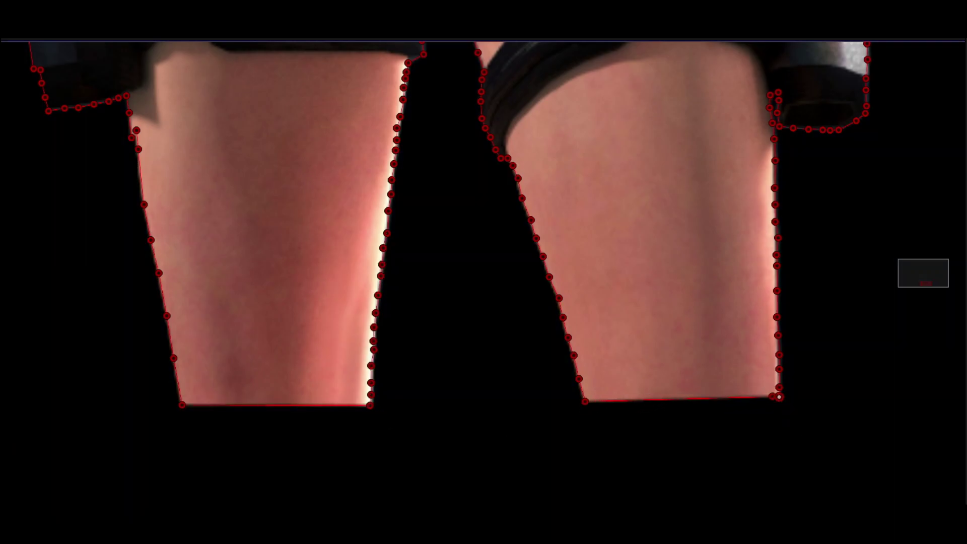
key("shift+z")
left_click_drag(434, 154, 538, 259)
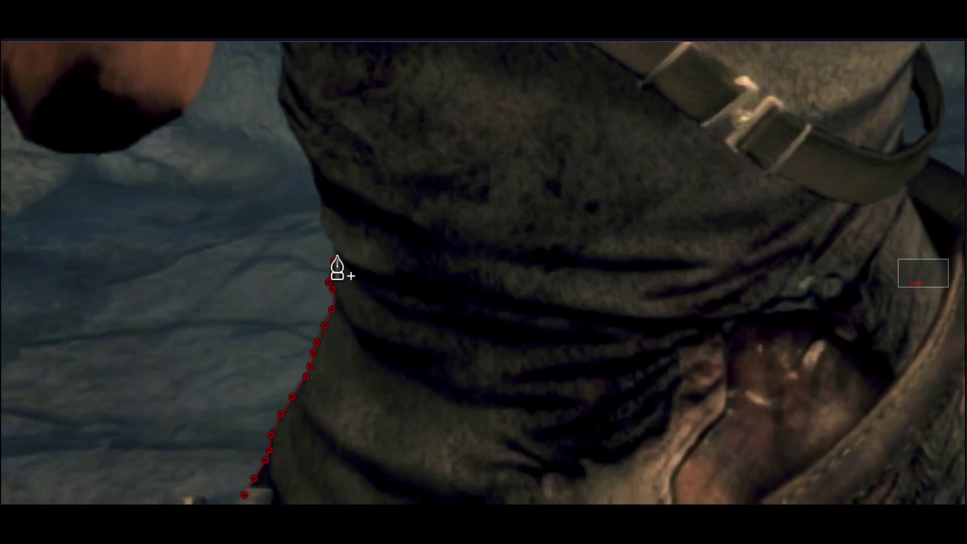
Step: Trace the mask up the torso, around the fist, up the arm to the shoulder and over the head
left_click(317, 190)
left_click(281, 114)
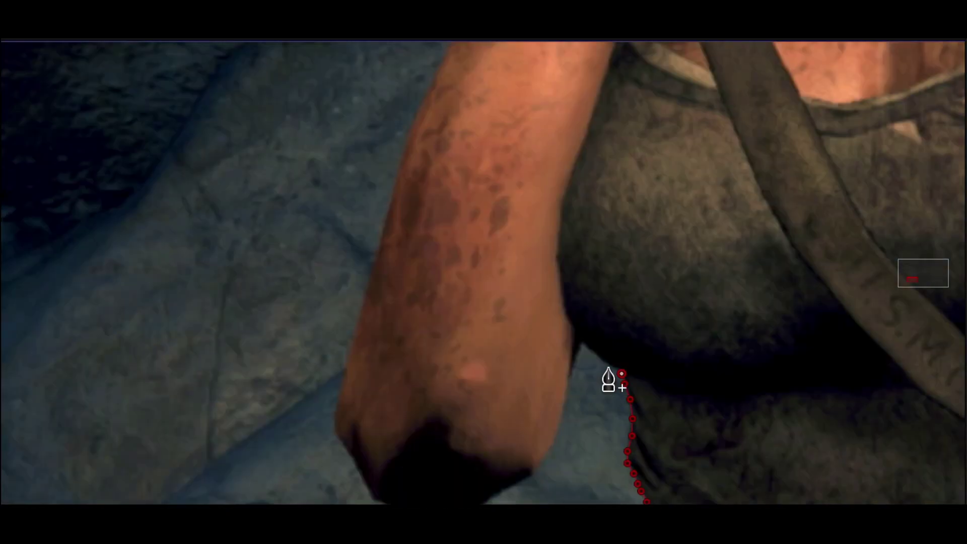
left_click_drag(575, 380, 550, 460)
left_click_drag(647, 454, 492, 363)
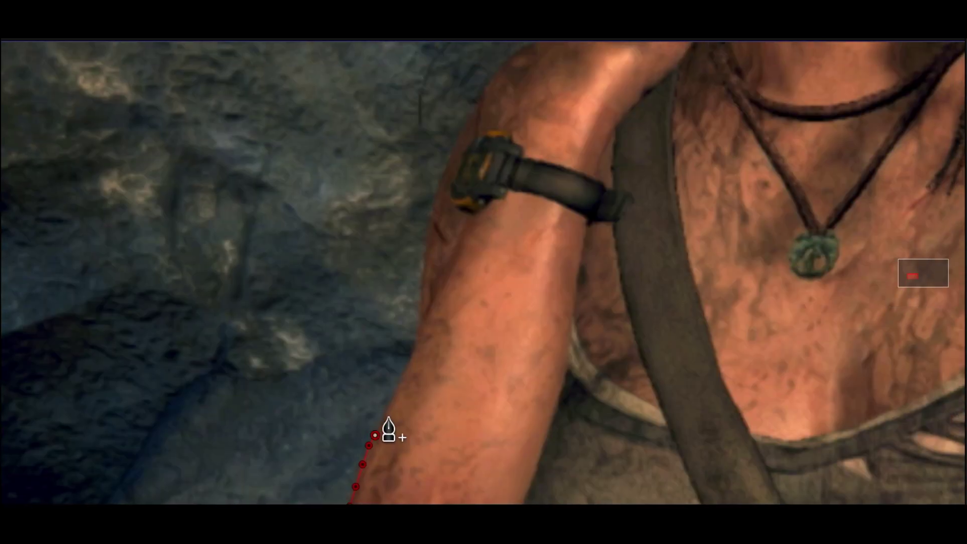
mouse_move(389, 432)
left_mouse_down()
mouse_move(410, 371)
mouse_move(442, 188)
left_mouse_up()
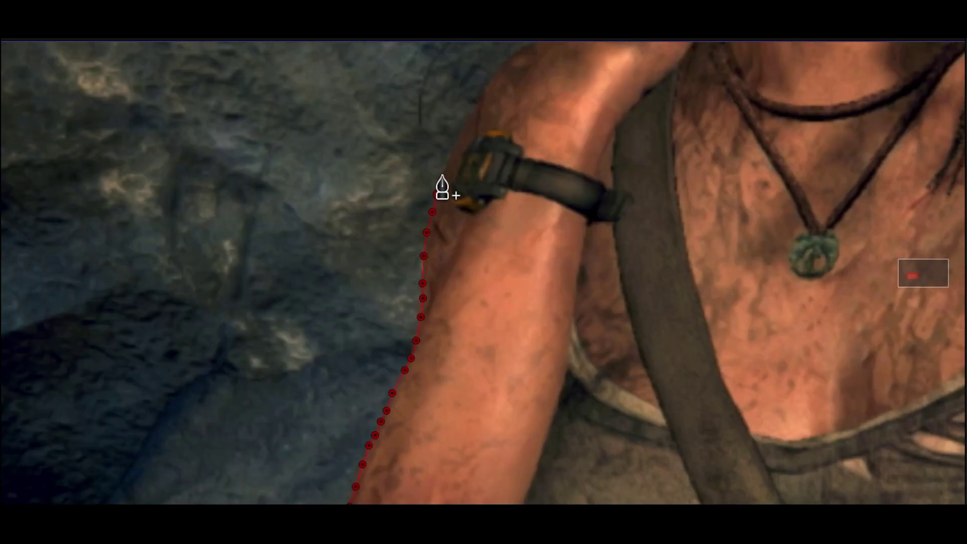
left_click_drag(317, 375, 375, 330)
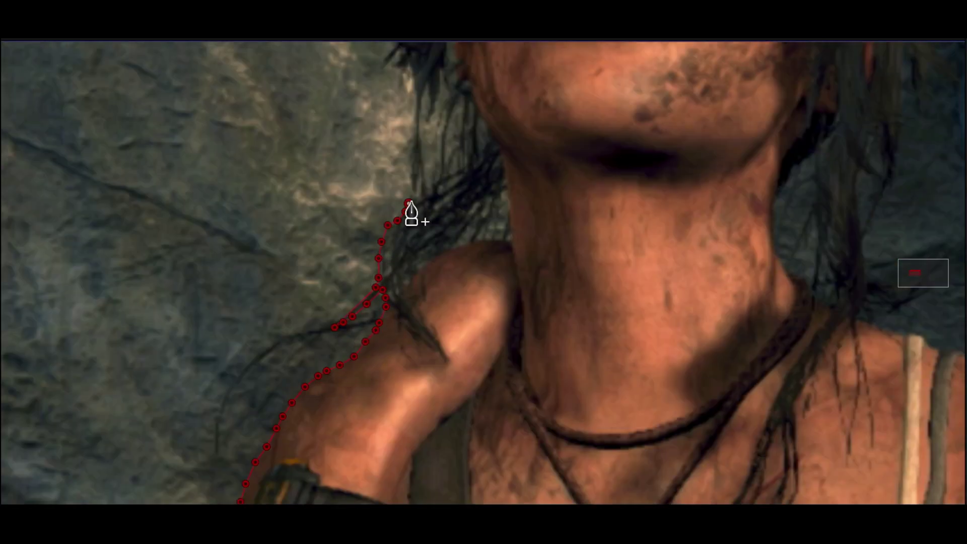
left_click_drag(396, 78, 384, 456)
left_click_drag(382, 403, 389, 269)
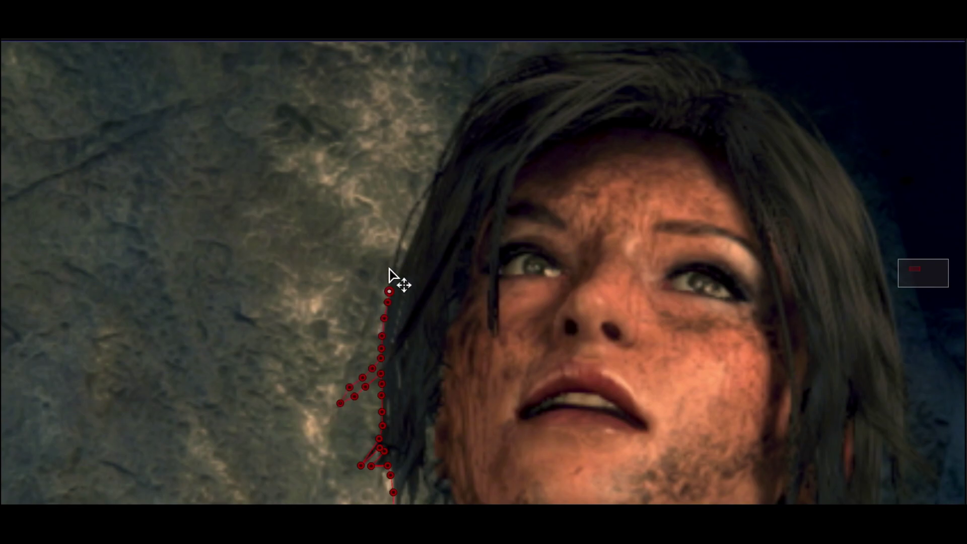
left_click_drag(553, 57, 406, 239)
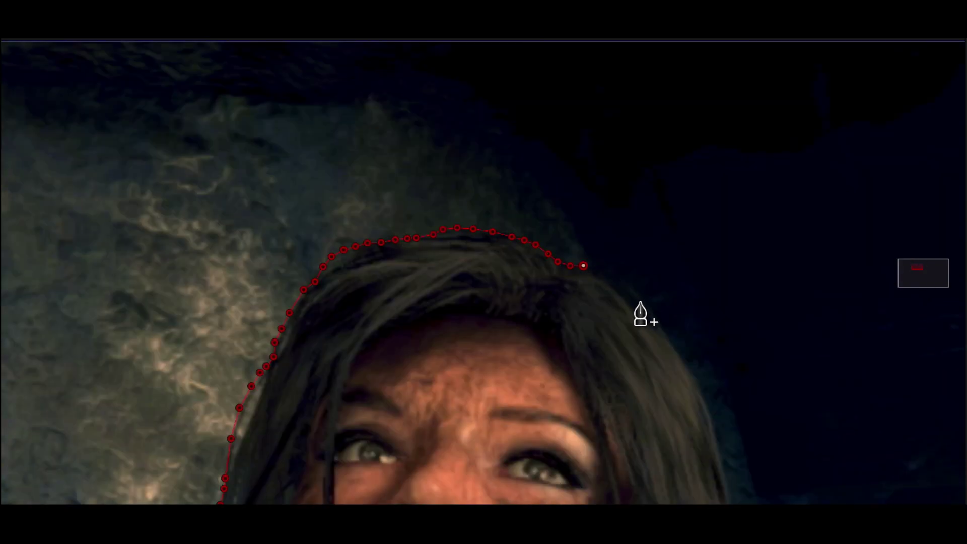
left_click_drag(641, 315, 668, 355)
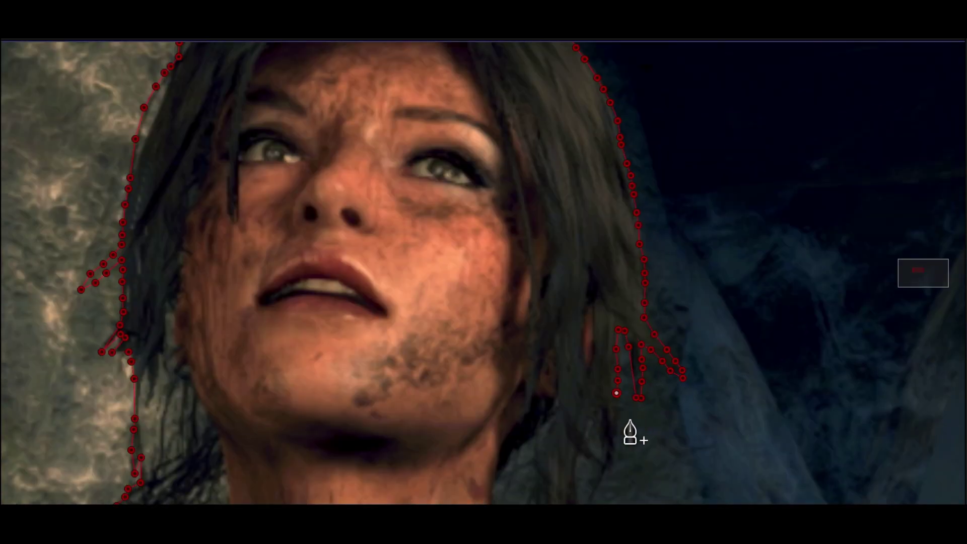
Step: Continue the outline down the hair, along the shoulder, up the forearm and down the shirt edge
left_click_drag(618, 438, 563, 337)
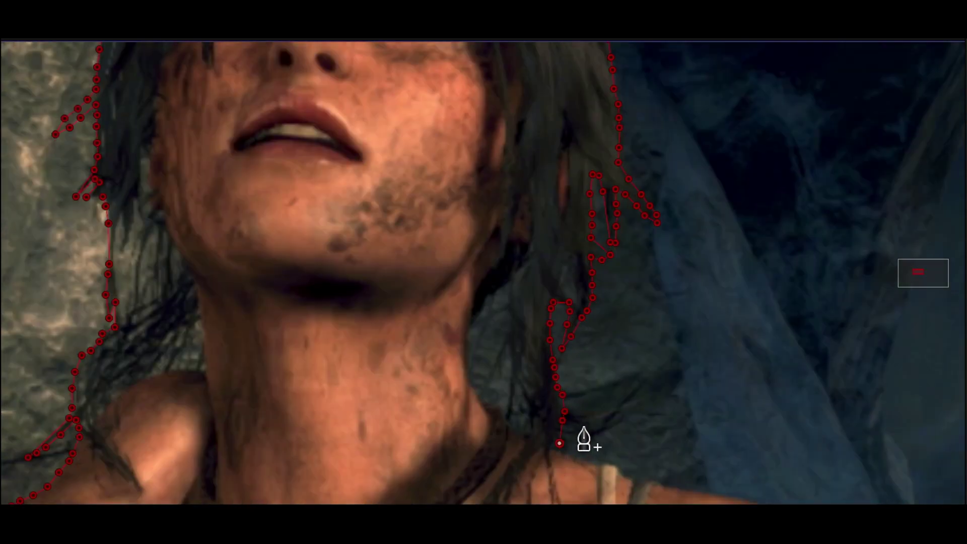
left_click_drag(583, 430, 631, 483)
mouse_move(713, 499)
left_mouse_down()
mouse_move(328, 288)
mouse_move(572, 389)
mouse_move(488, 331)
mouse_move(526, 491)
mouse_move(619, 336)
mouse_move(615, 496)
left_mouse_up()
left_click_drag(583, 453, 580, 503)
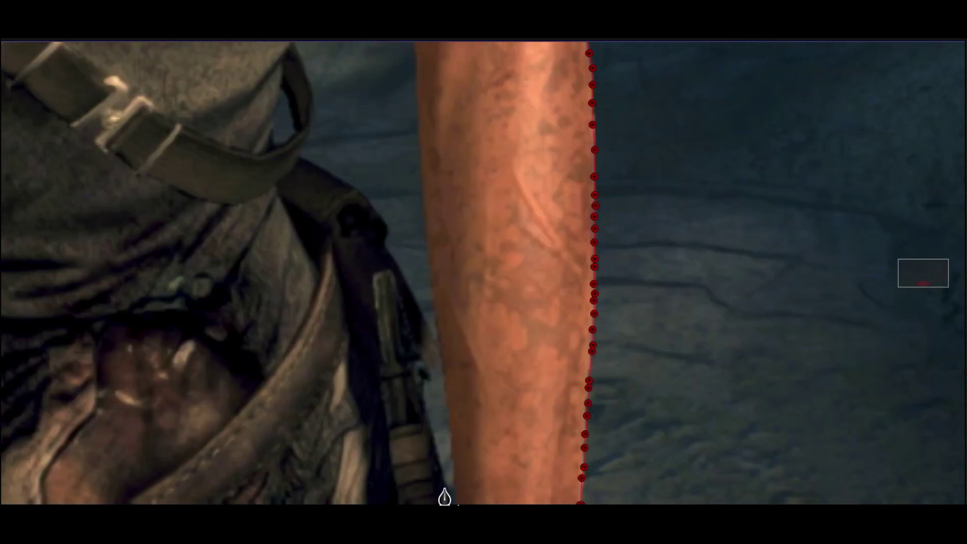
mouse_move(442, 352)
left_mouse_down()
mouse_move(412, 236)
mouse_move(415, 76)
left_mouse_up()
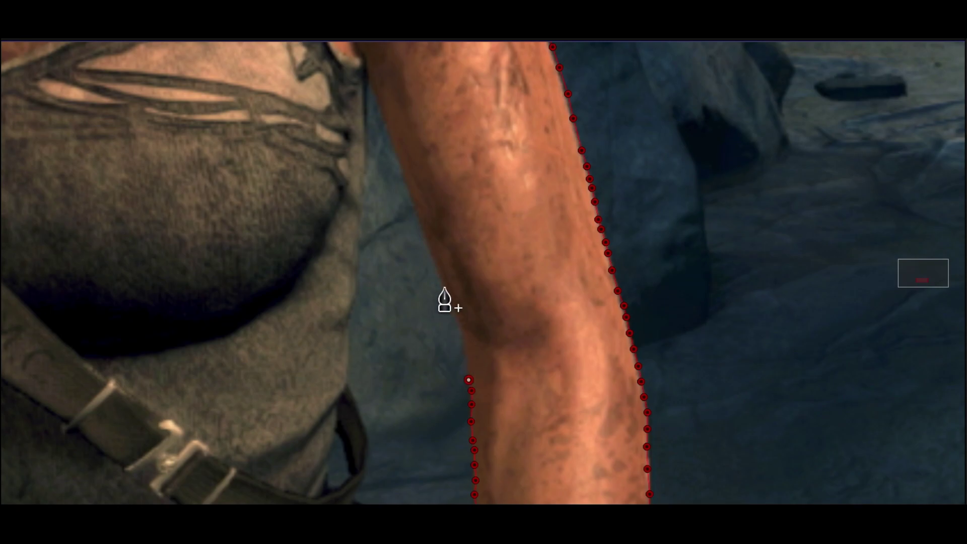
left_click_drag(447, 302, 381, 120)
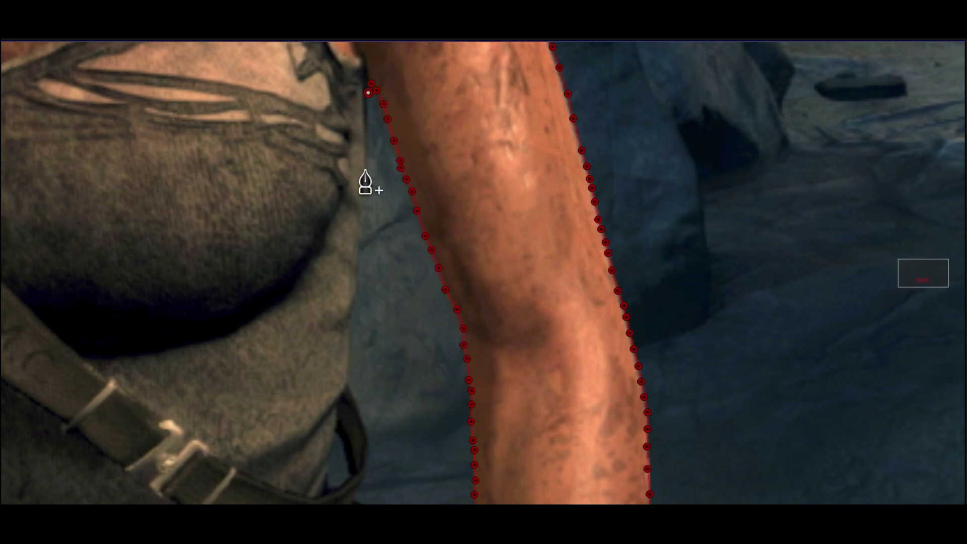
left_click_drag(365, 171, 355, 404)
left_click_drag(439, 541, 467, 413)
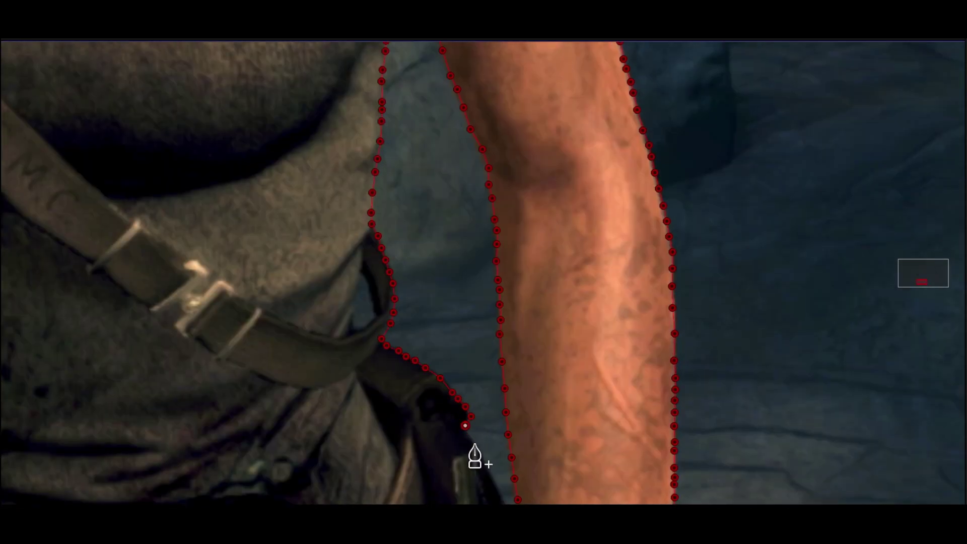
mouse_move(475, 450)
left_mouse_down()
mouse_move(501, 479)
mouse_move(456, 373)
left_mouse_up()
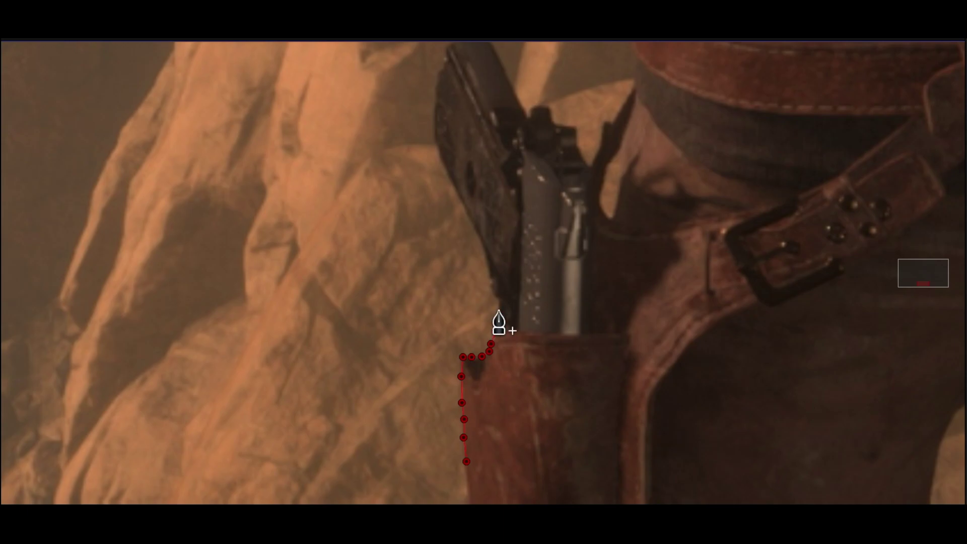
Step: Trace the mask up the holster and gun, along the arm, and over the neck and loose hair strands
left_click_drag(497, 319, 434, 92)
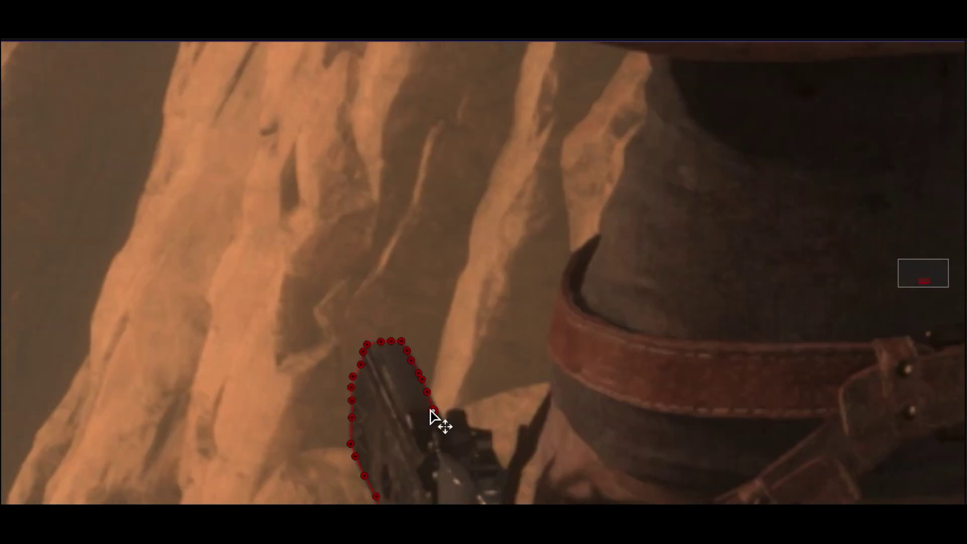
mouse_move(430, 410)
left_mouse_down()
mouse_move(497, 455)
mouse_move(706, 151)
left_mouse_up()
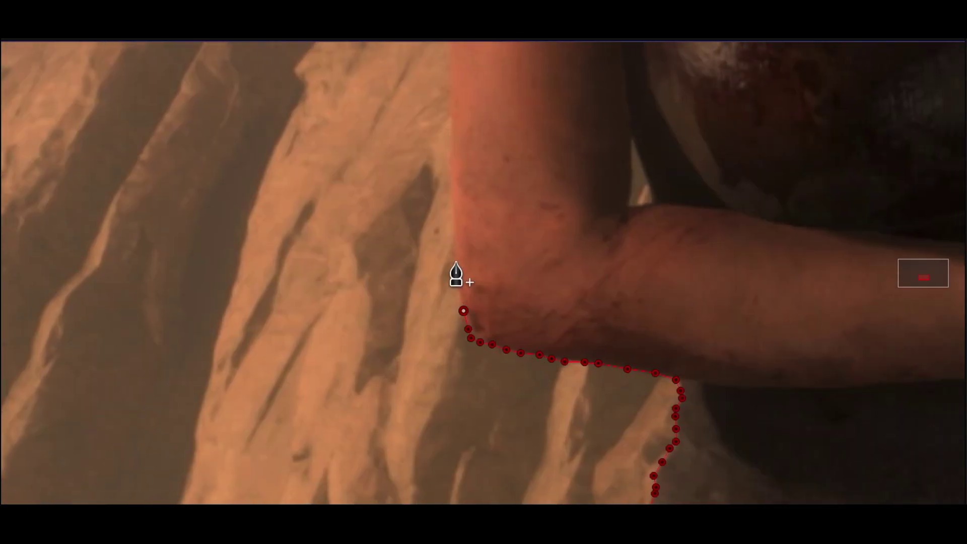
left_click_drag(457, 263, 582, 343)
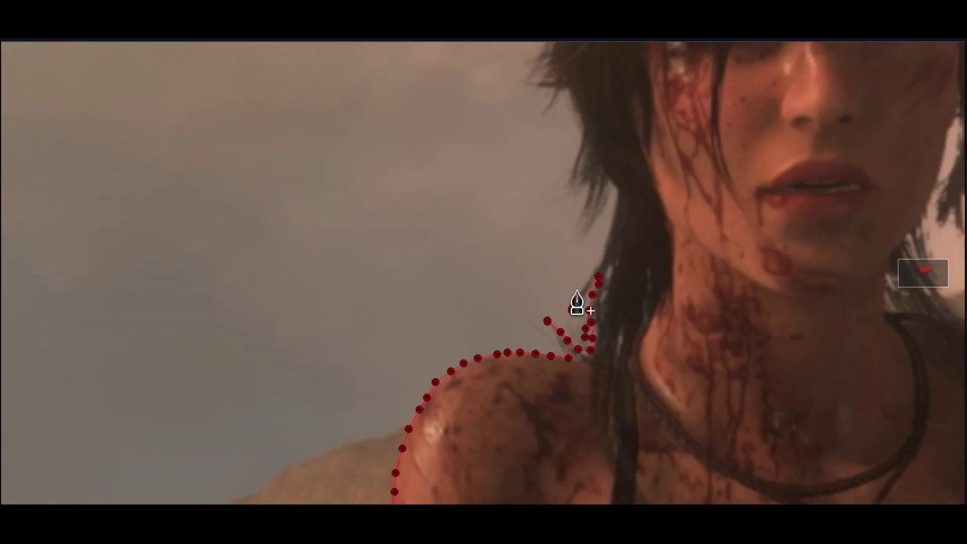
left_click_drag(577, 291, 579, 151)
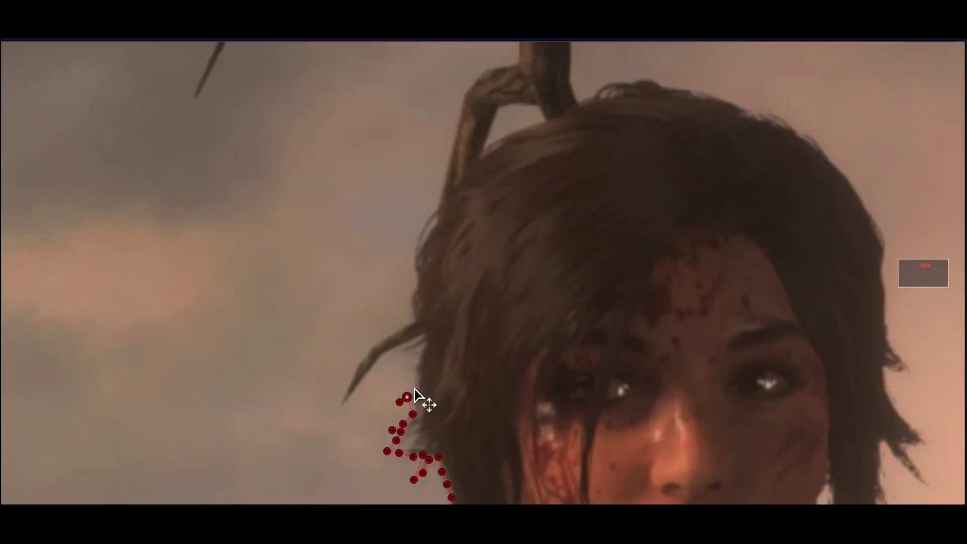
mouse_move(413, 353)
left_mouse_down()
mouse_move(734, 105)
mouse_move(767, 126)
mouse_move(887, 348)
left_mouse_up()
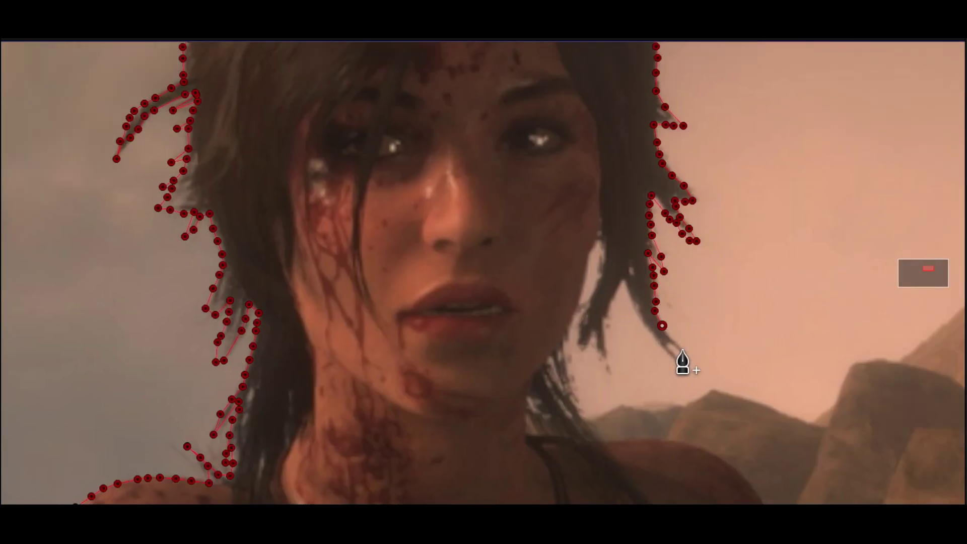
mouse_move(908, 458)
left_mouse_down()
mouse_move(655, 354)
mouse_move(607, 322)
mouse_move(607, 227)
mouse_move(554, 356)
mouse_move(678, 442)
left_mouse_up()
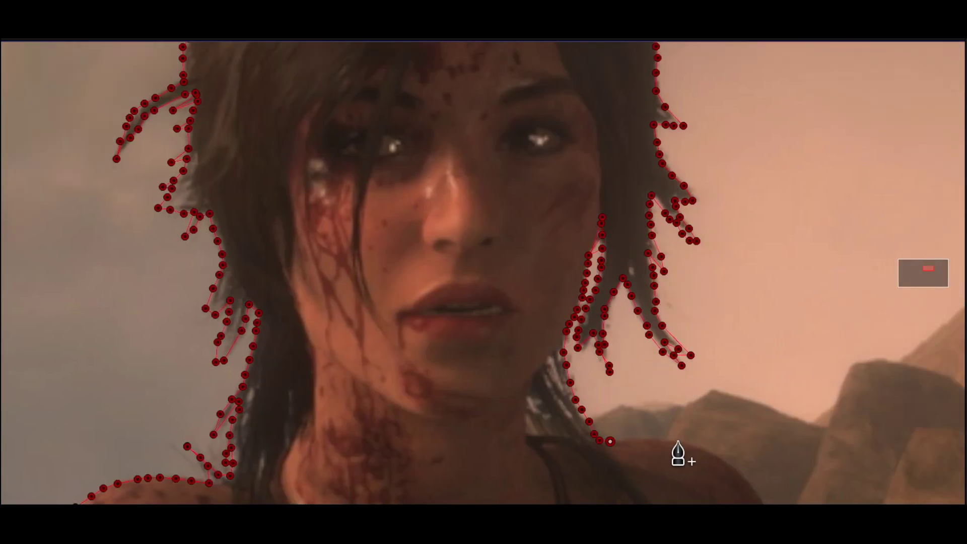
Step: Continue the mask down the shoulder, around the fingers, up the arm, and down the torso, belt and trousers
left_click(912, 274)
mouse_move(440, 59)
left_mouse_down()
mouse_move(515, 302)
mouse_move(568, 497)
mouse_move(494, 277)
mouse_move(557, 500)
mouse_move(524, 206)
left_mouse_up()
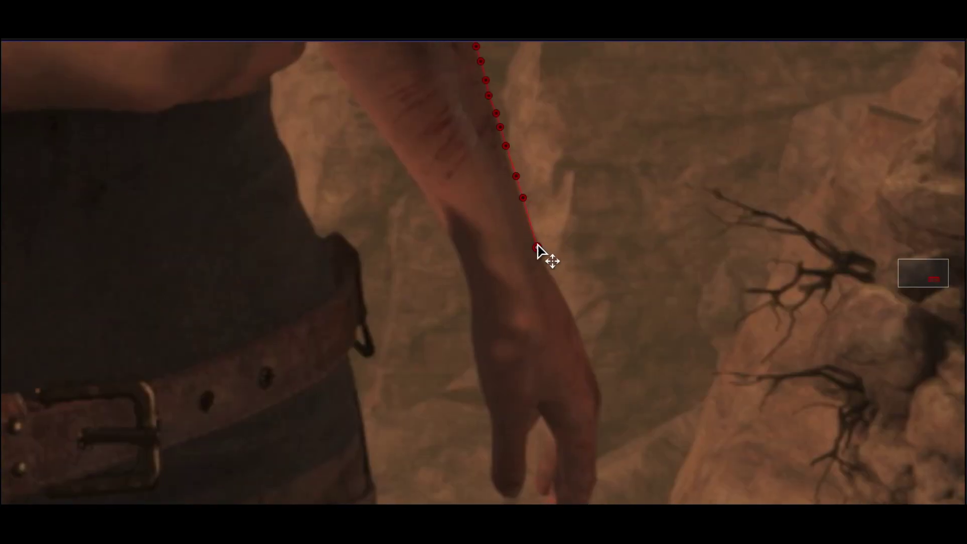
mouse_move(537, 247)
left_mouse_down()
mouse_move(611, 367)
mouse_move(577, 171)
mouse_move(518, 215)
left_mouse_up()
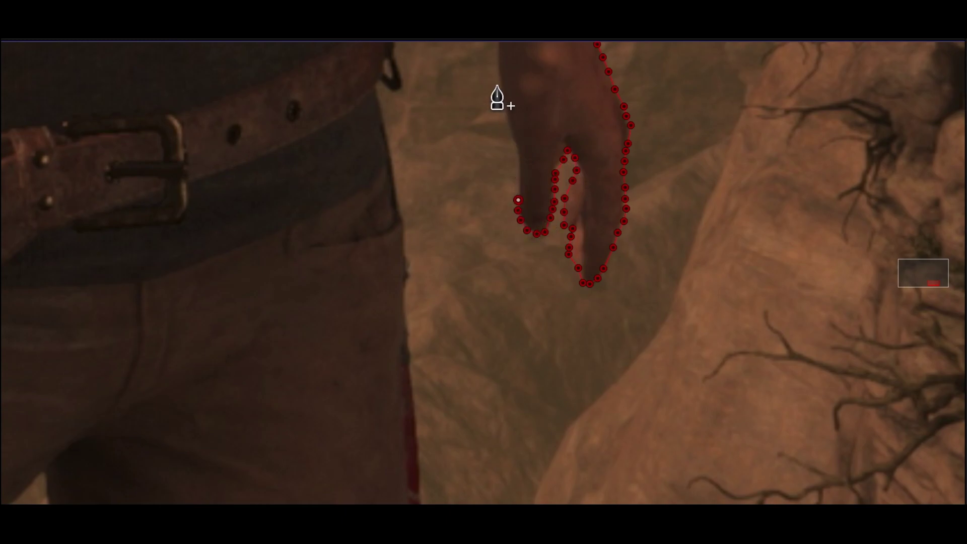
mouse_move(502, 91)
left_mouse_down()
mouse_move(578, 388)
mouse_move(427, 132)
left_mouse_up()
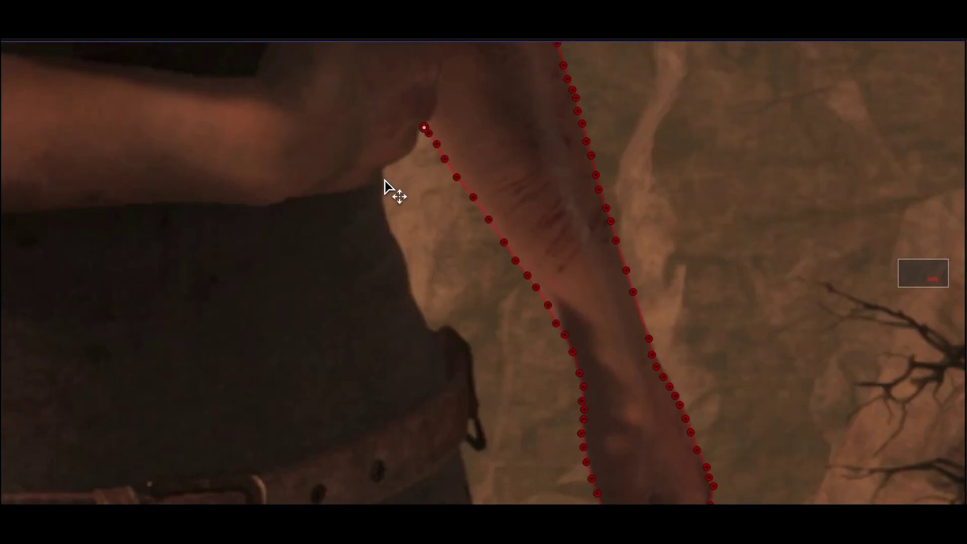
left_click_drag(384, 187, 427, 304)
left_click_drag(468, 344, 484, 442)
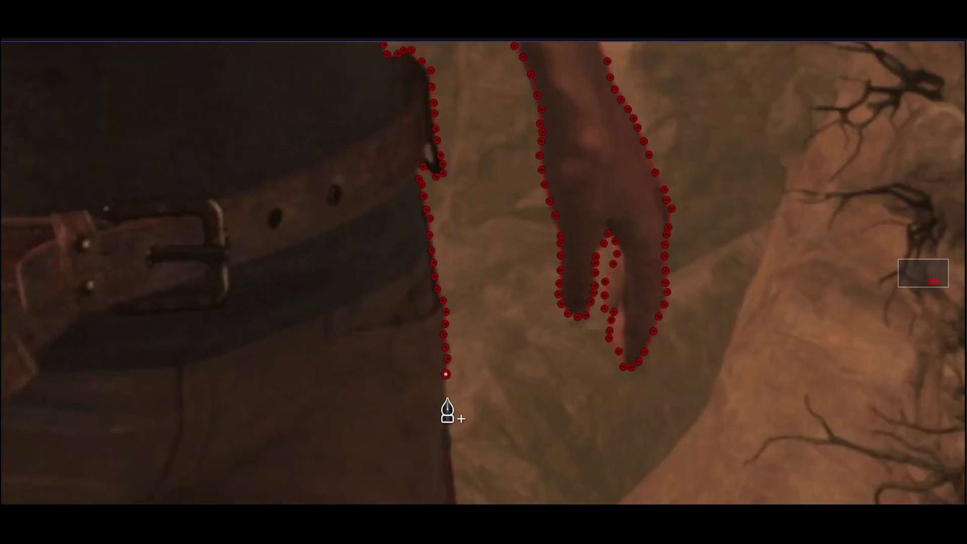
scroll(468, 267, "down", 3)
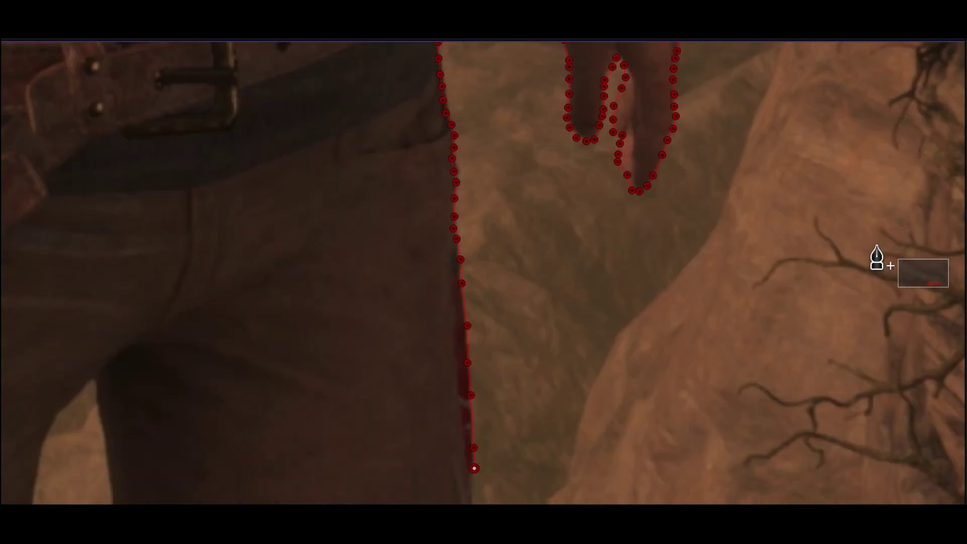
scroll(608, 502, "left", 3)
left_click(594, 482)
left_click(594, 491)
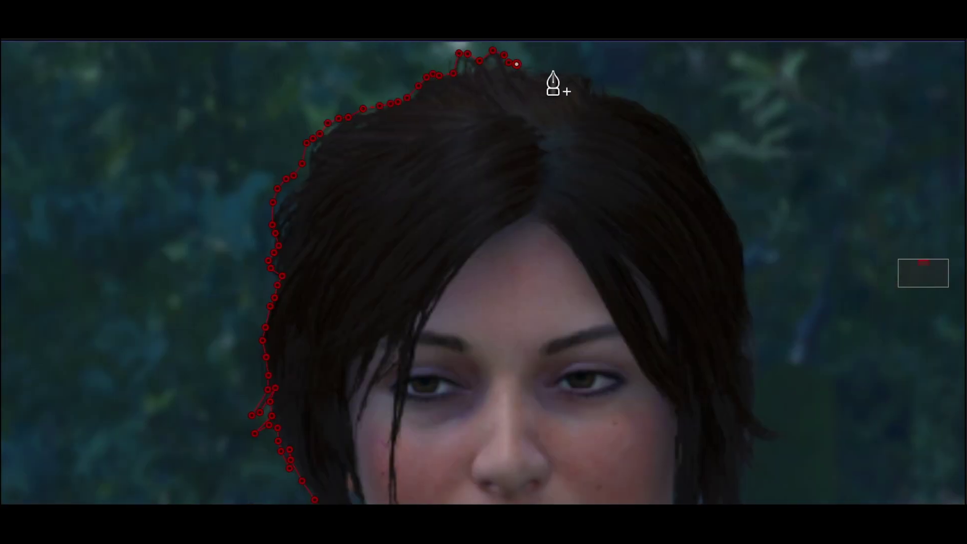
Step: Trace the mask along the top of the hair, then drag the rightmost Lara further right
left_click_drag(553, 73, 729, 237)
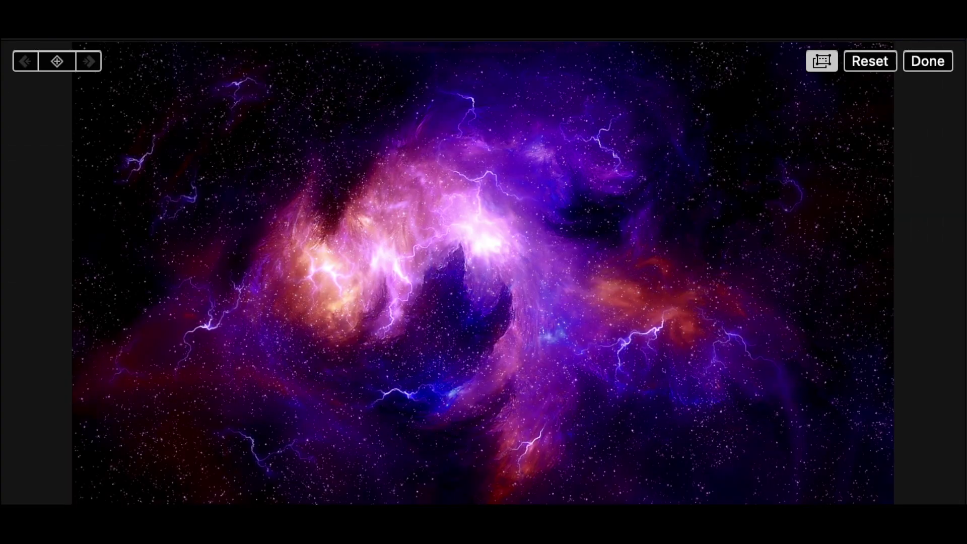
mouse_move(721, 332)
left_mouse_down()
mouse_move(770, 436)
mouse_move(822, 328)
left_mouse_up()
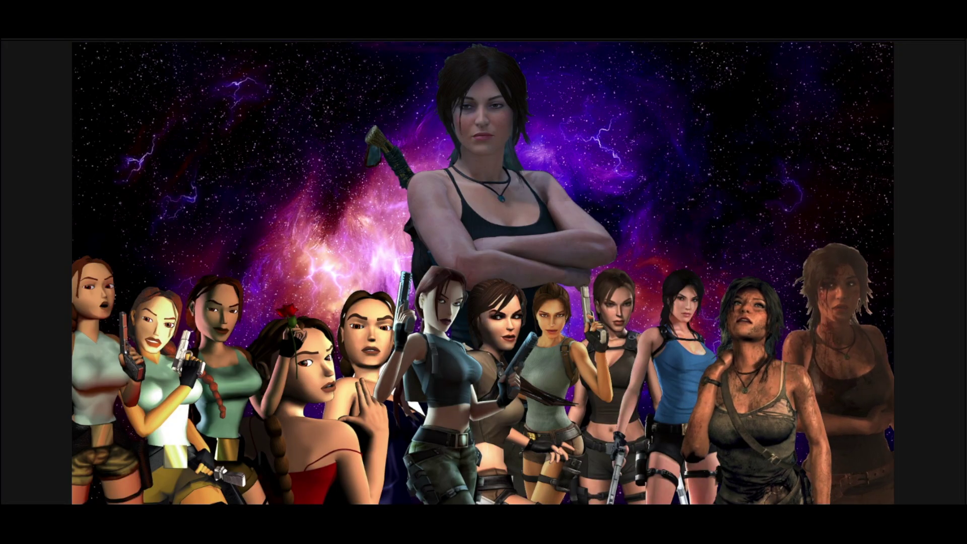
Step: Nudge the rightmost Lara right and shift the central Lara so her pistol shows, then select the rose-holding Lara
mouse_move(555, 447)
left_mouse_down()
mouse_move(621, 439)
mouse_move(432, 471)
left_mouse_up()
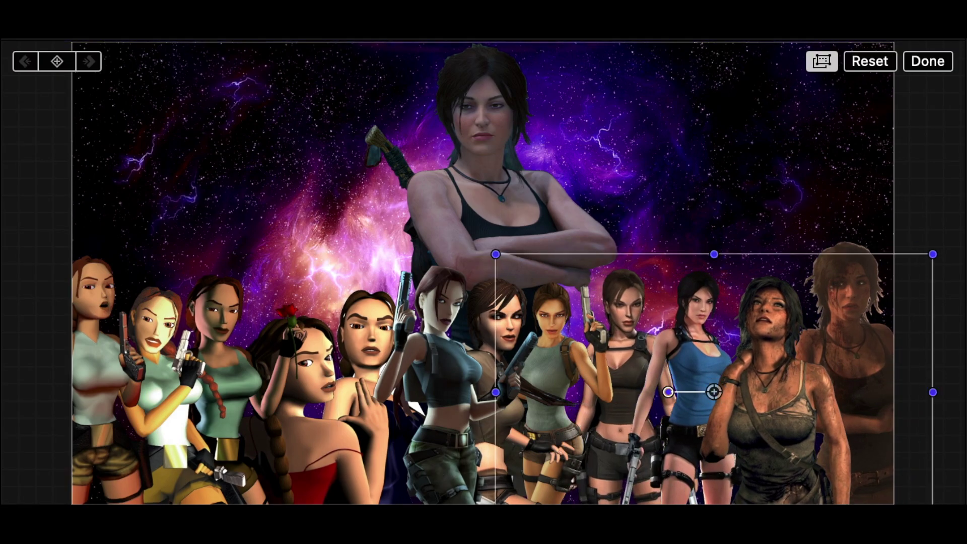
left_click(506, 352)
left_click_drag(392, 452, 493, 428)
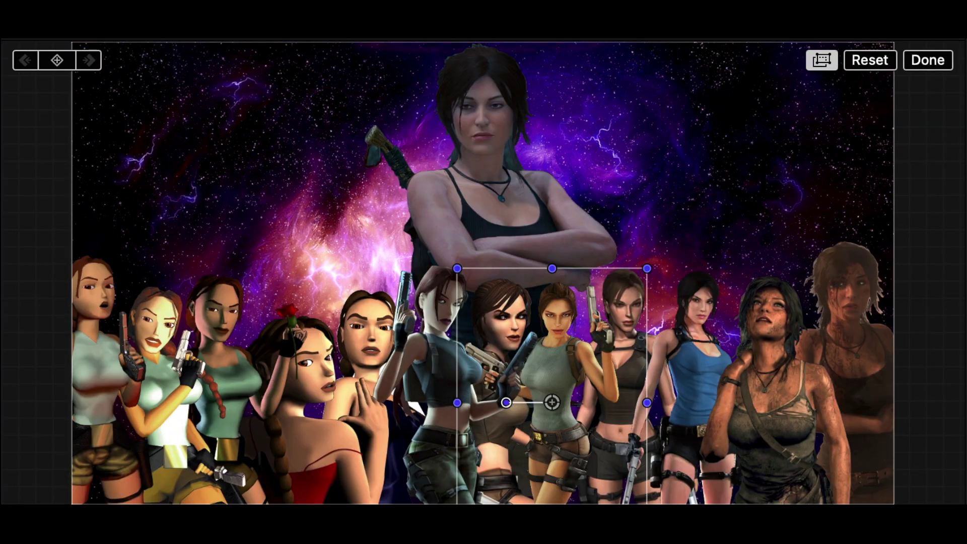
key("space")
left_click(112, 471)
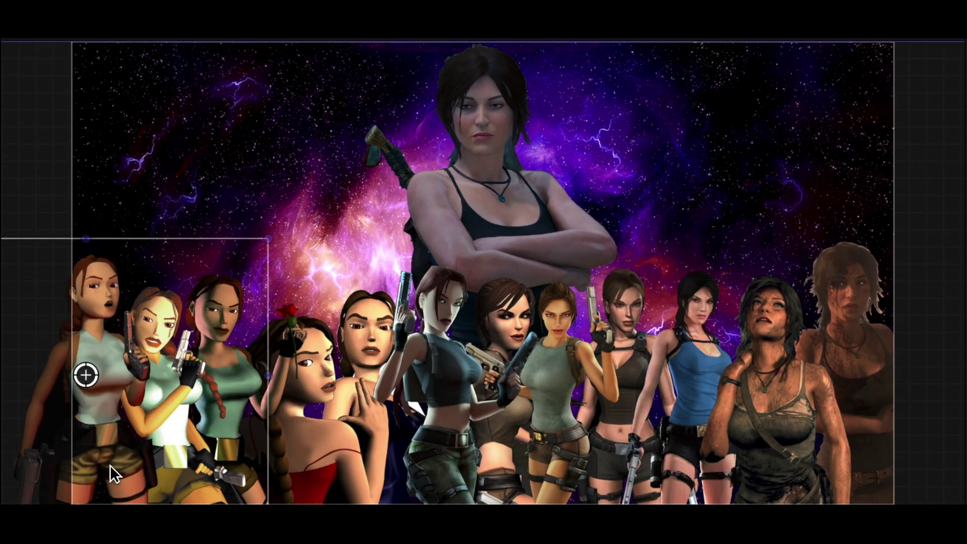
left_click(351, 455)
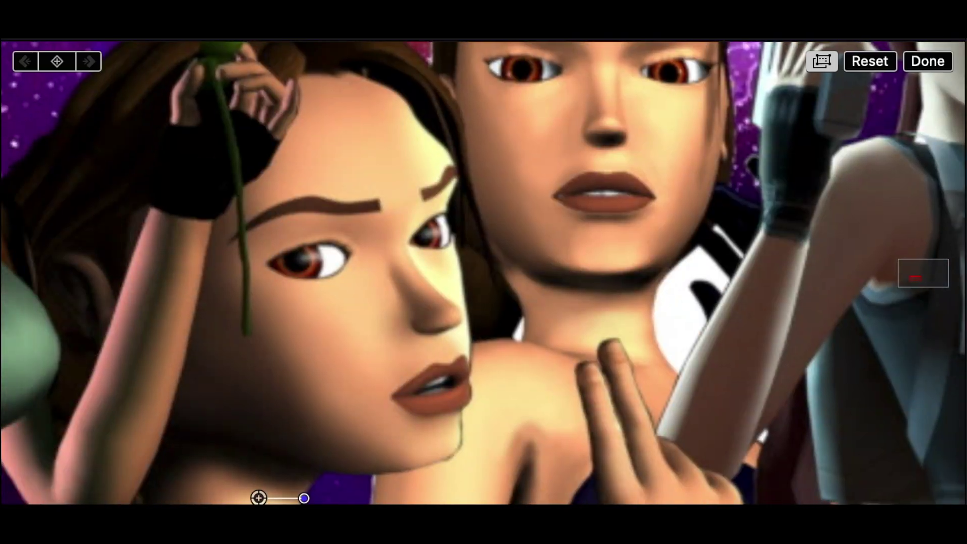
Step: Add a mask point beside the face, change a hair point's curve type, and reshape the hair edge
right_click(460, 446)
left_click(498, 488)
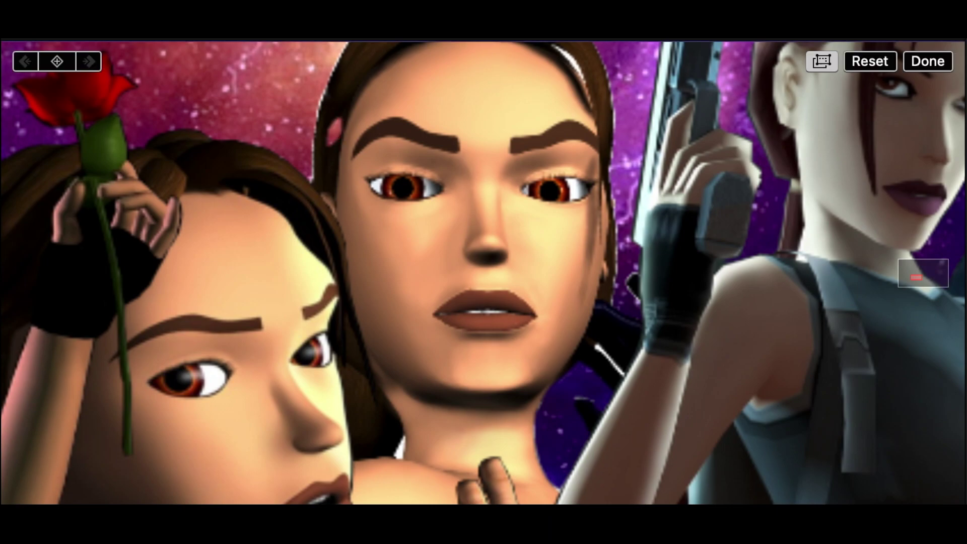
left_click(295, 353)
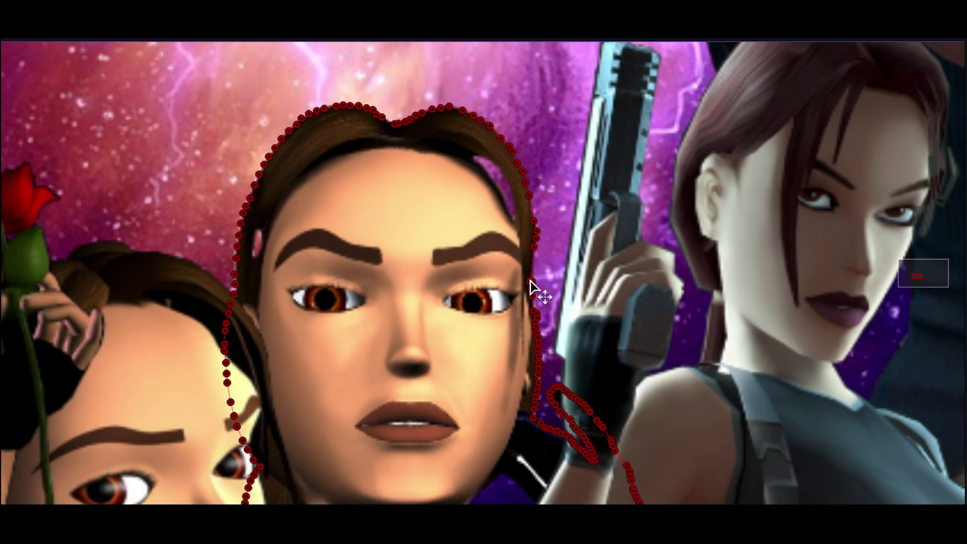
right_click(539, 350)
left_click(546, 314)
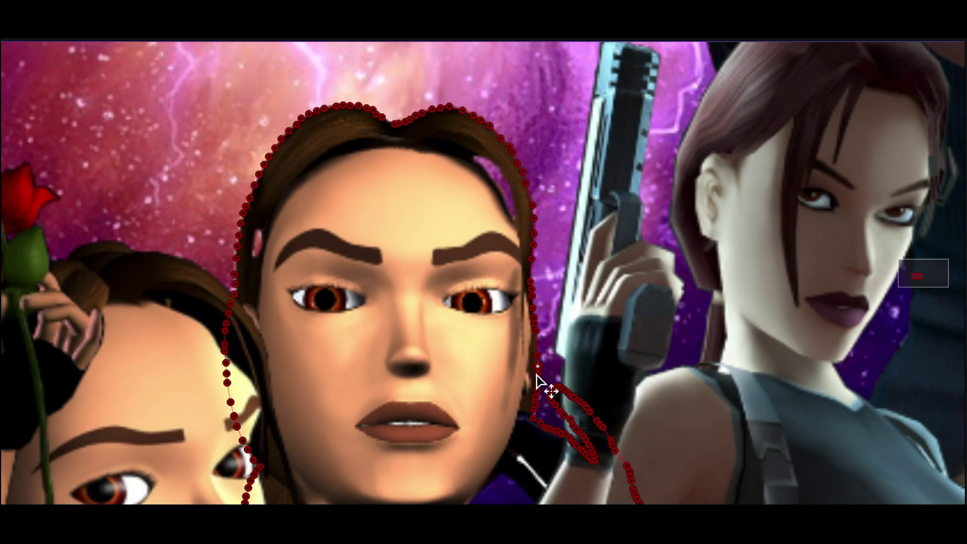
left_click_drag(537, 381, 539, 395)
scroll(558, 416, "up", 2)
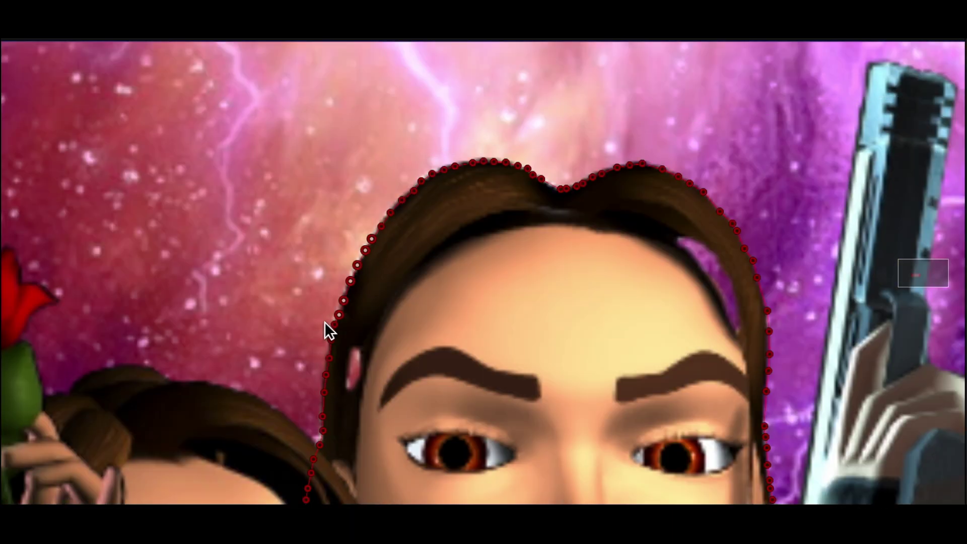
left_click_drag(328, 330, 340, 256)
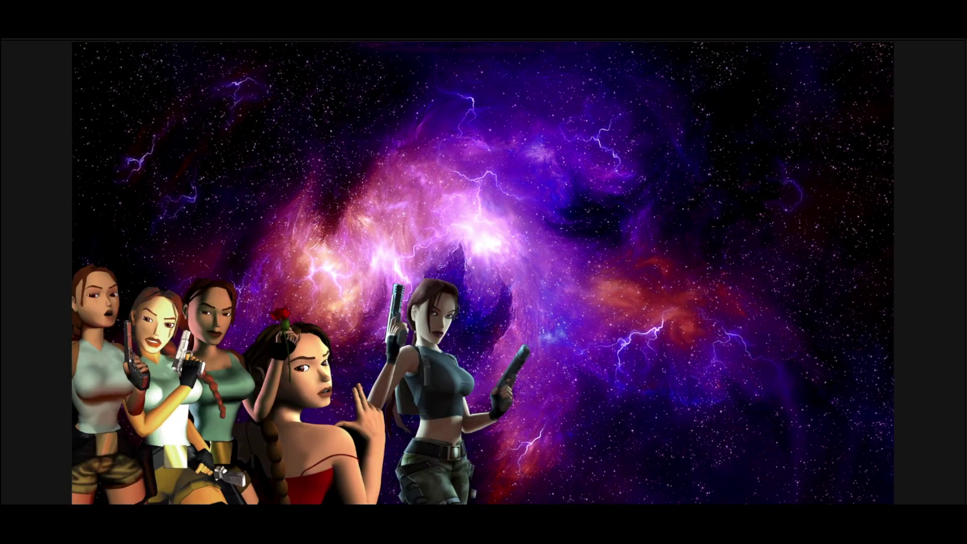
Step: Zoom the viewer to 400%, close the mask path, and bring up a mask point's options
left_click(867, 235)
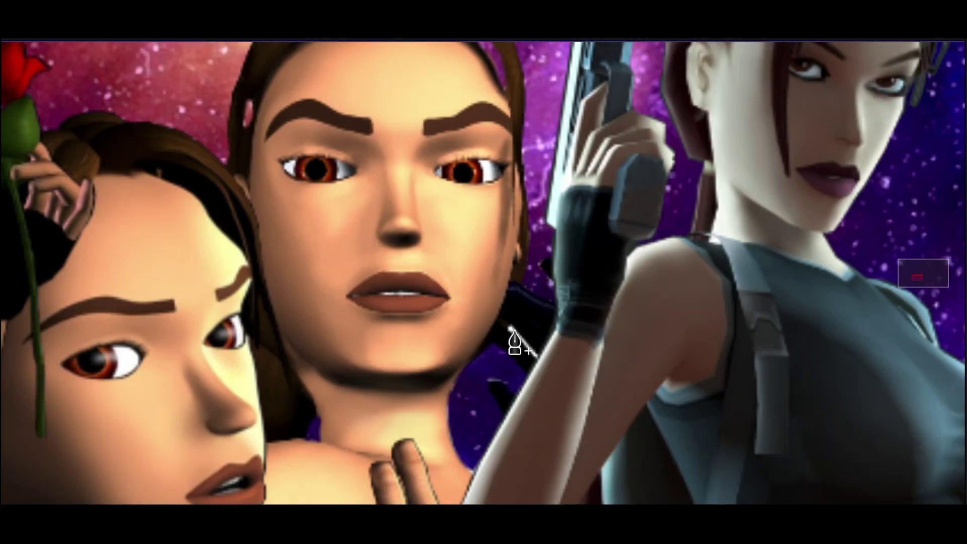
left_click(513, 325)
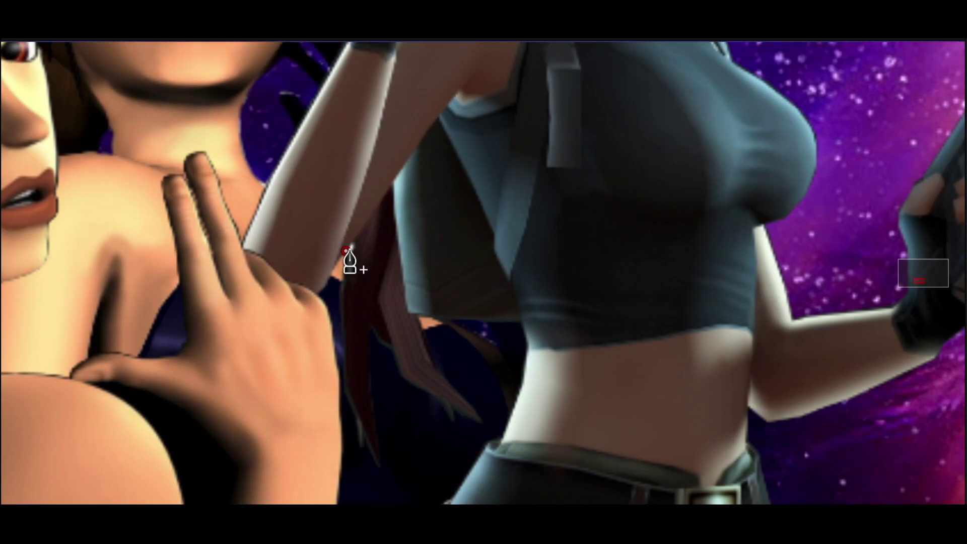
right_click(346, 251)
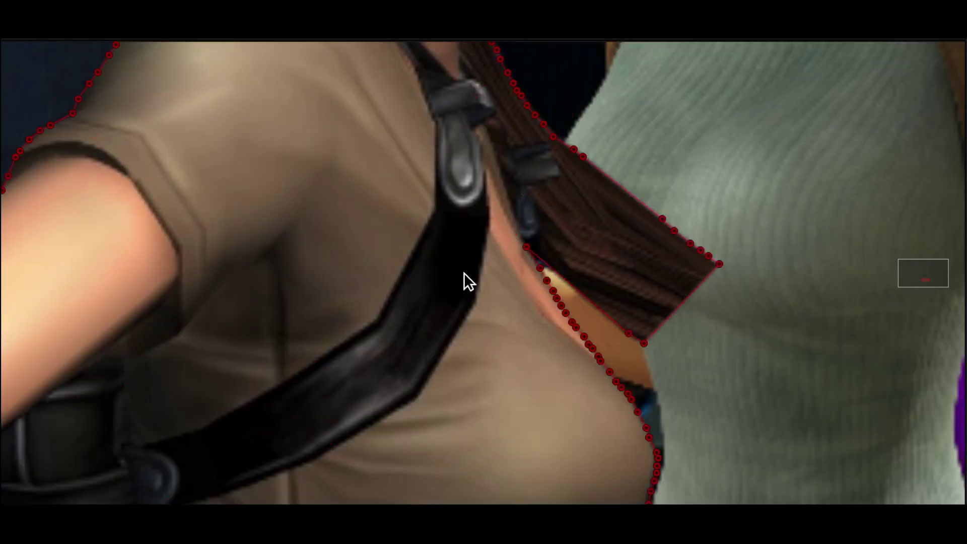
Step: Pull back the stray hair spike, nudge and group-select mask points, and tighten the mask along the arm
left_click_drag(558, 180, 502, 149)
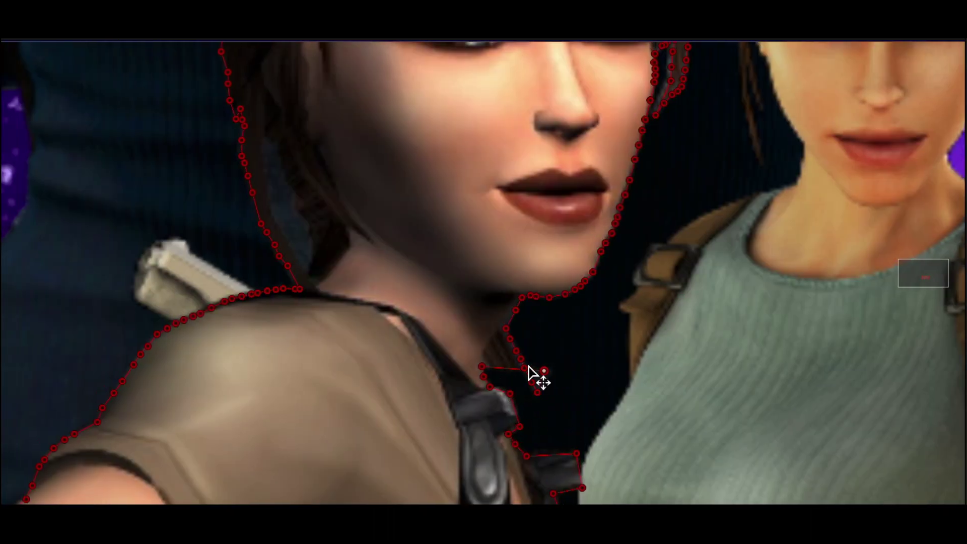
right_click(528, 368)
left_click(557, 423)
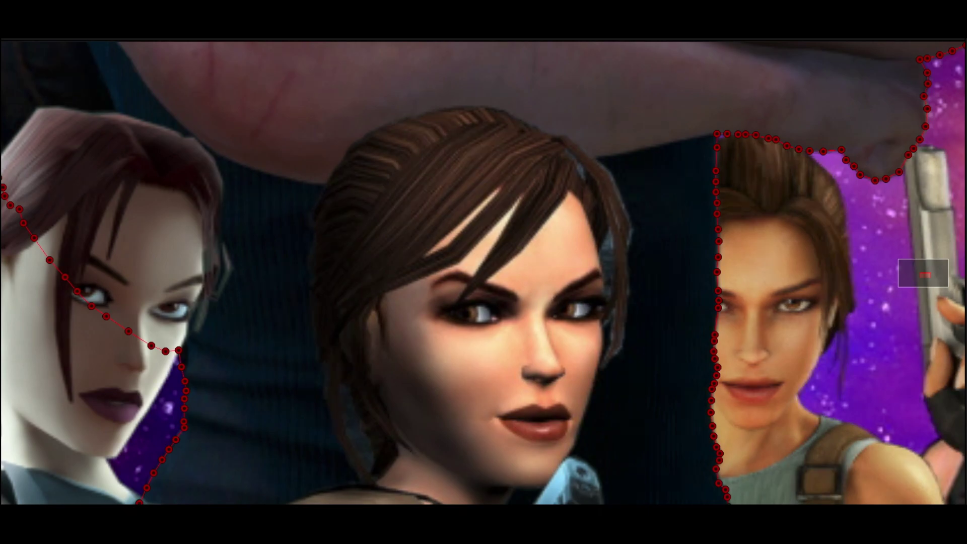
left_click(344, 403)
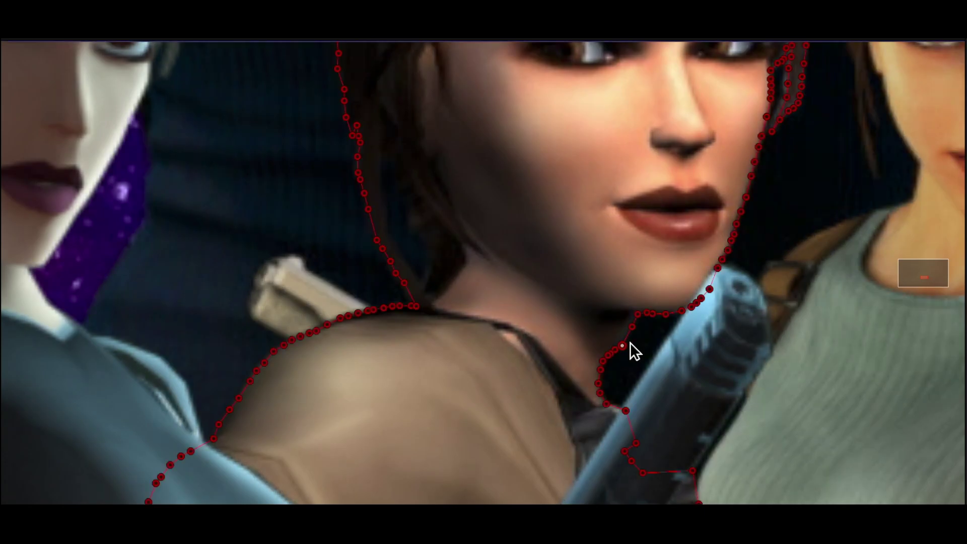
left_click_drag(630, 342, 631, 331)
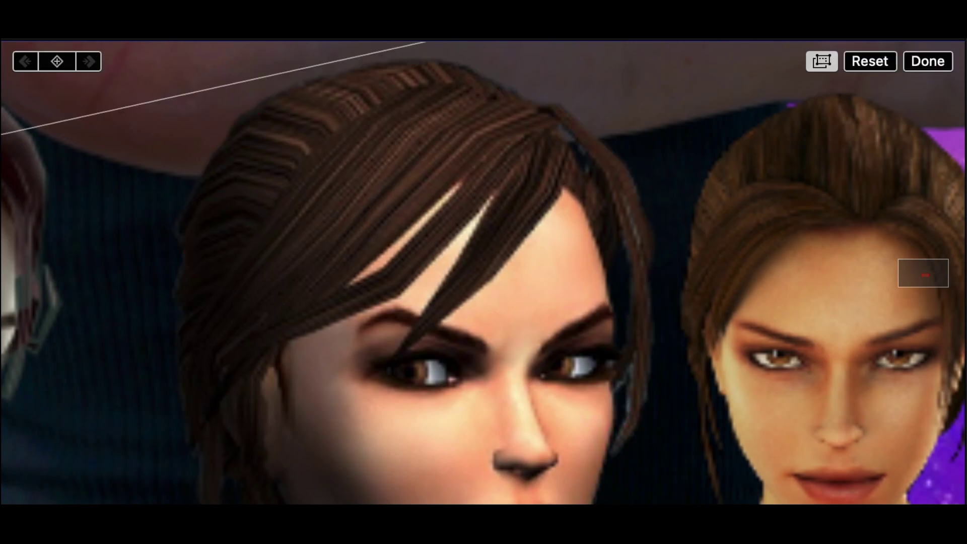
left_click_drag(625, 396, 631, 429)
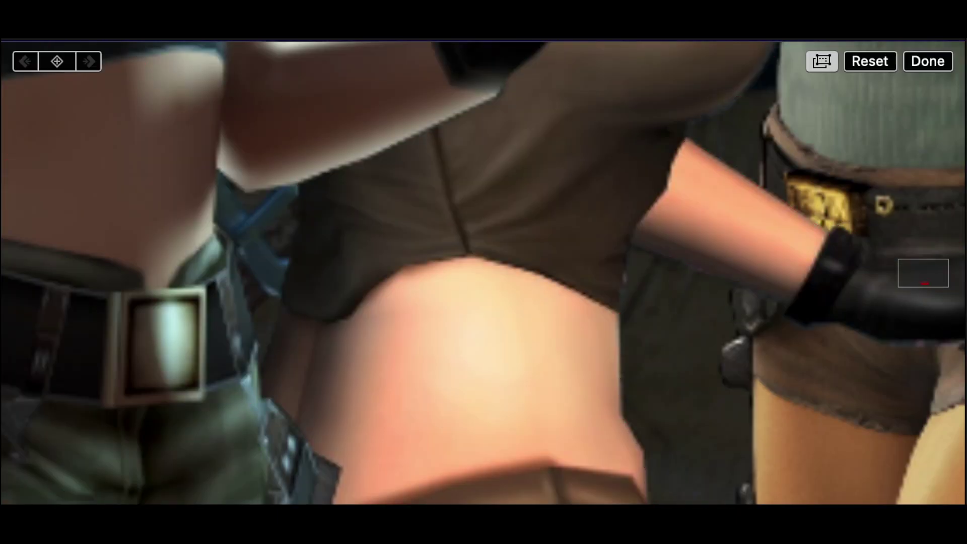
left_click_drag(406, 270, 572, 249)
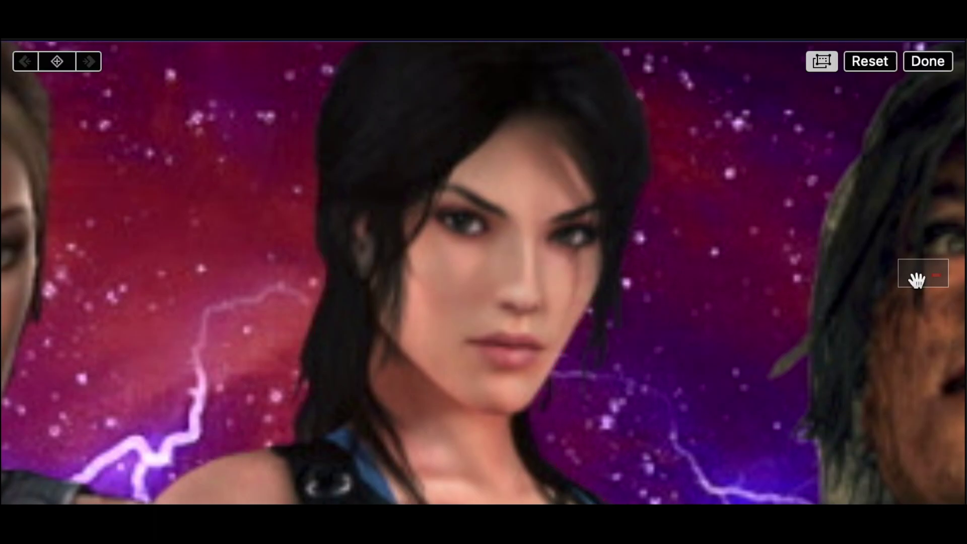
left_click_drag(915, 277, 913, 282)
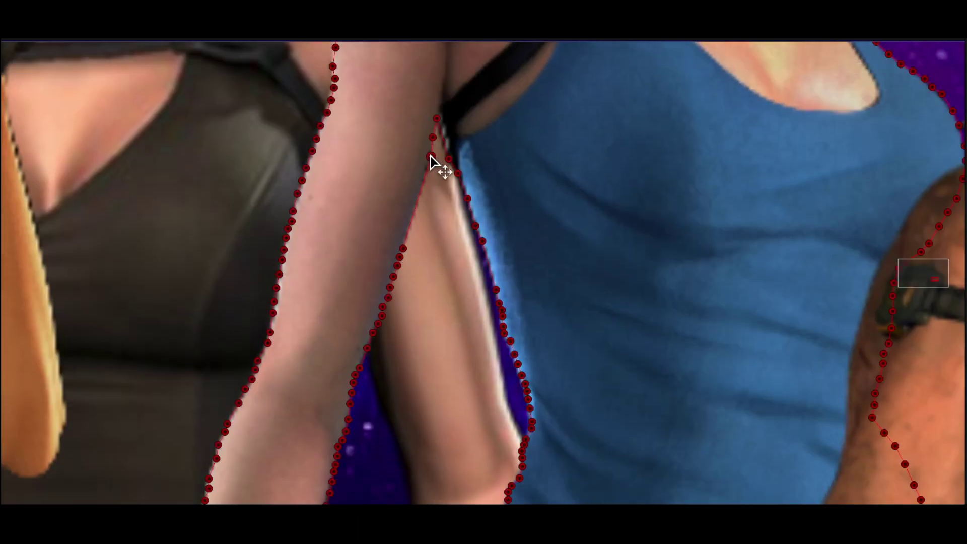
left_click_drag(383, 314, 378, 313)
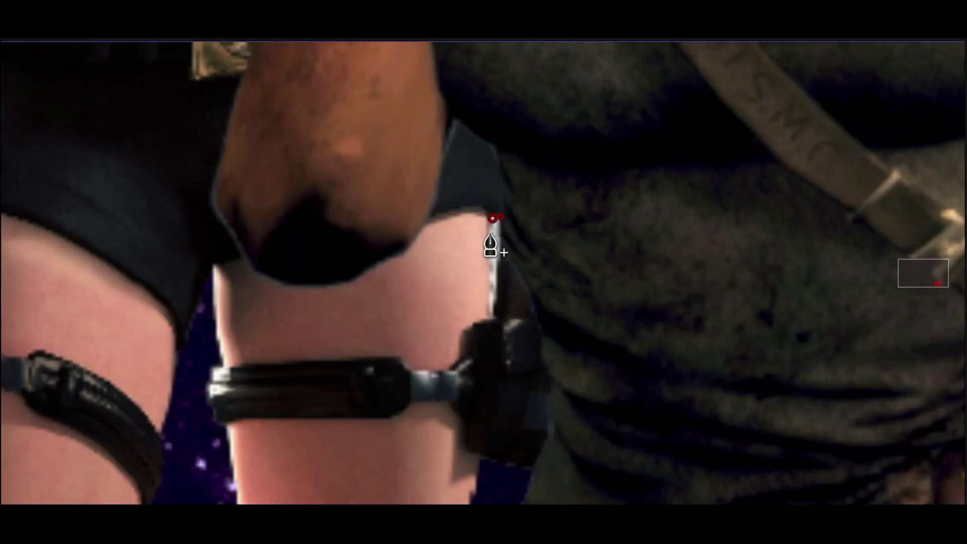
Step: Extend the mask along the thigh and fit the points to the left and right hair strands
left_click_drag(499, 217, 501, 232)
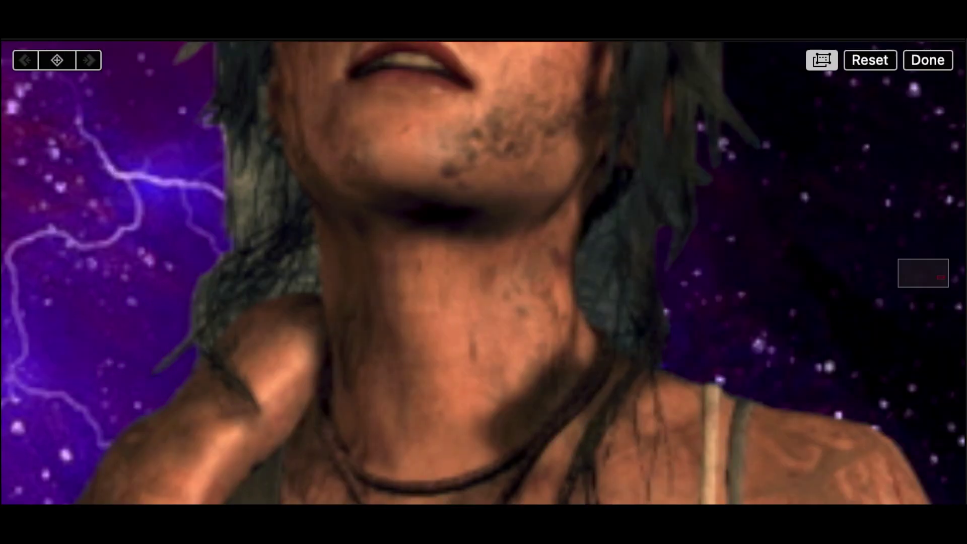
left_click(244, 236)
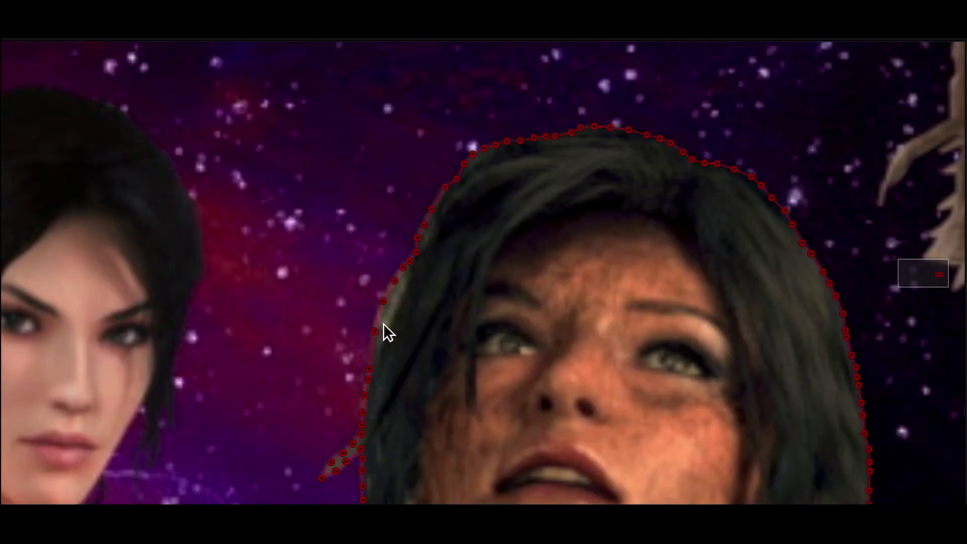
left_click_drag(384, 325, 406, 291)
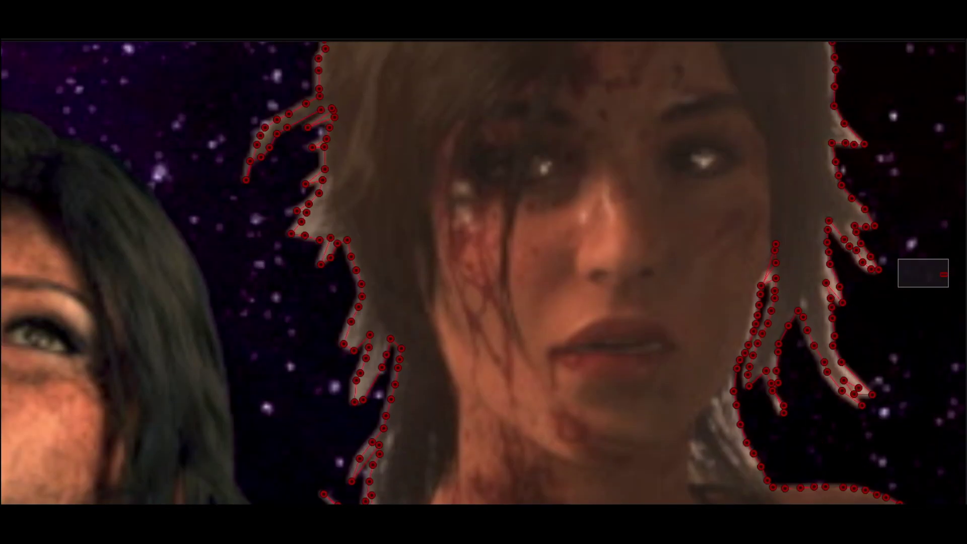
left_click_drag(338, 300, 384, 403)
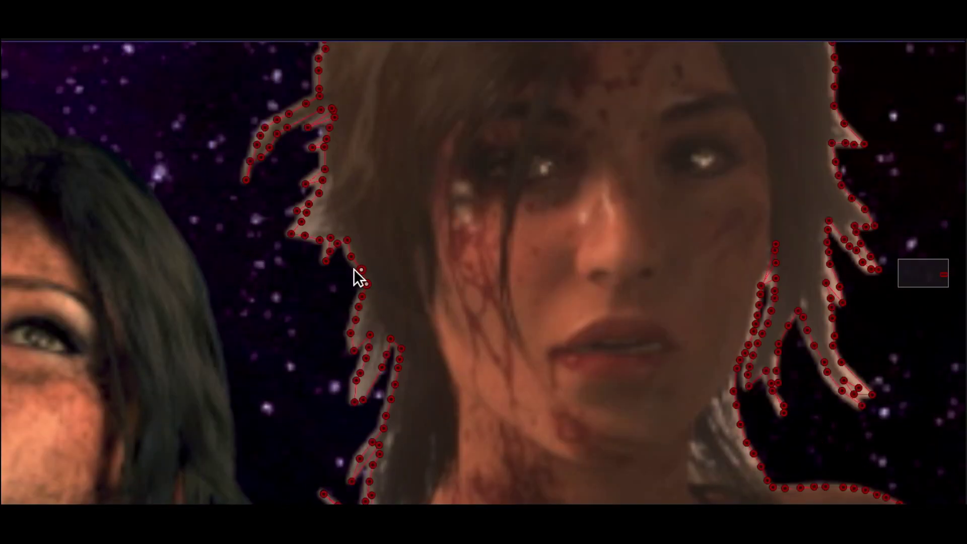
left_click_drag(356, 270, 361, 270)
left_click(831, 408)
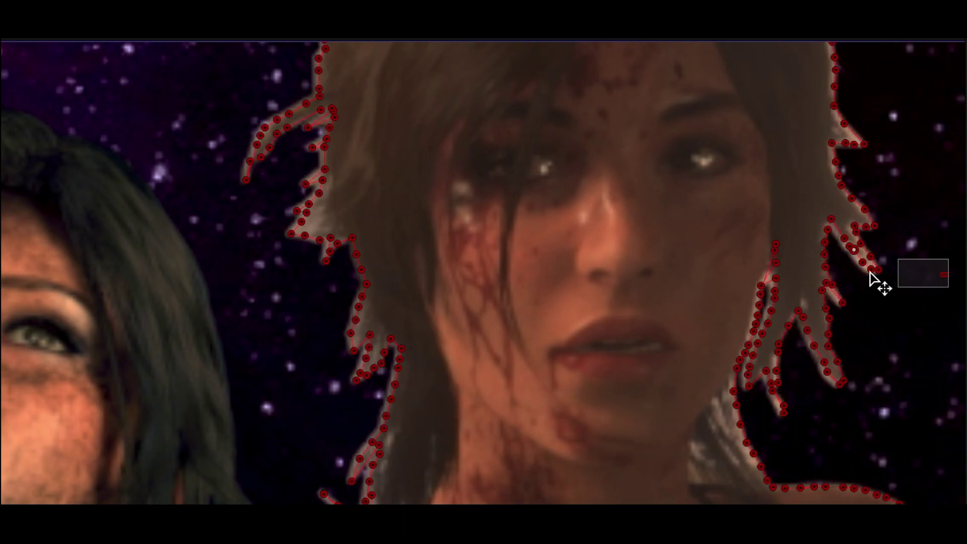
left_click_drag(876, 171, 868, 171)
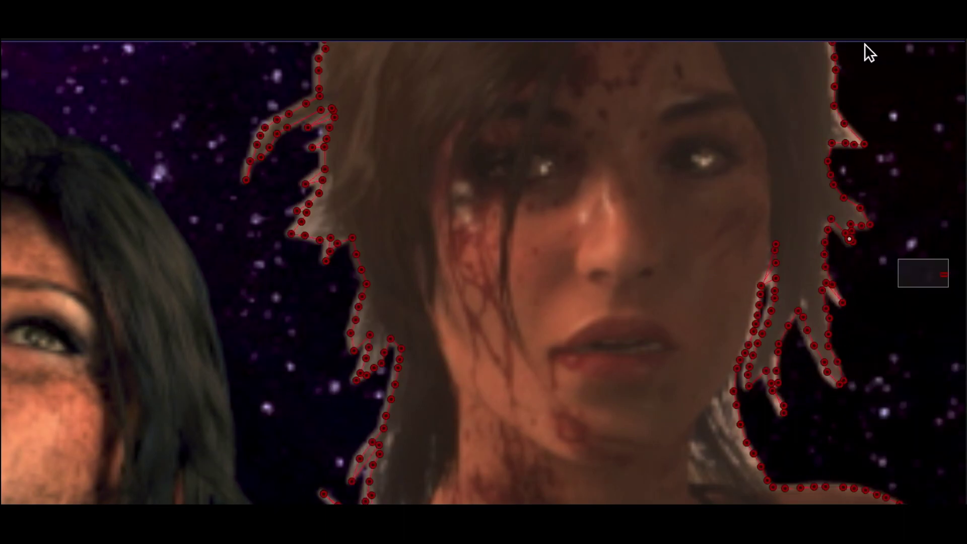
Step: Select the mask points on top of the head and pan around the figure to check the outline
scroll(841, 143, "up", 5)
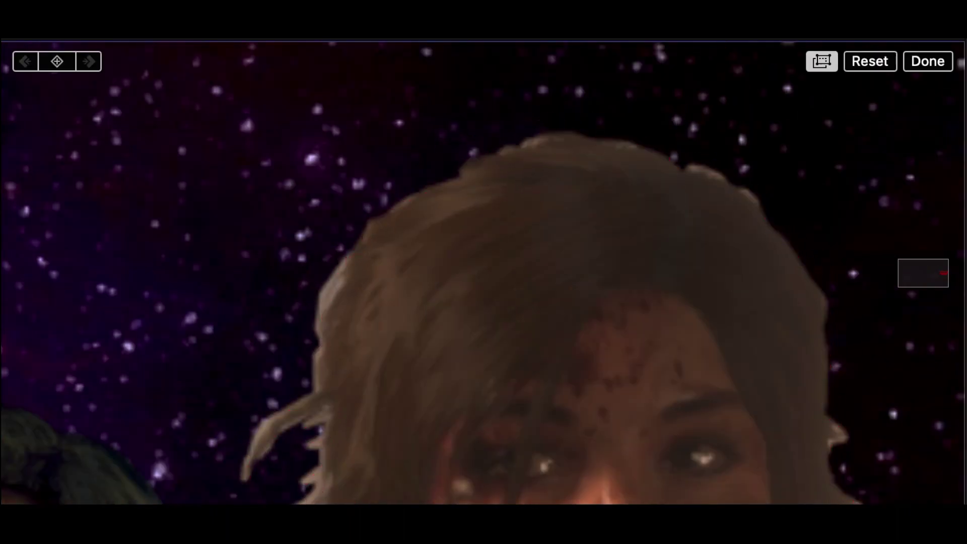
left_click(738, 195)
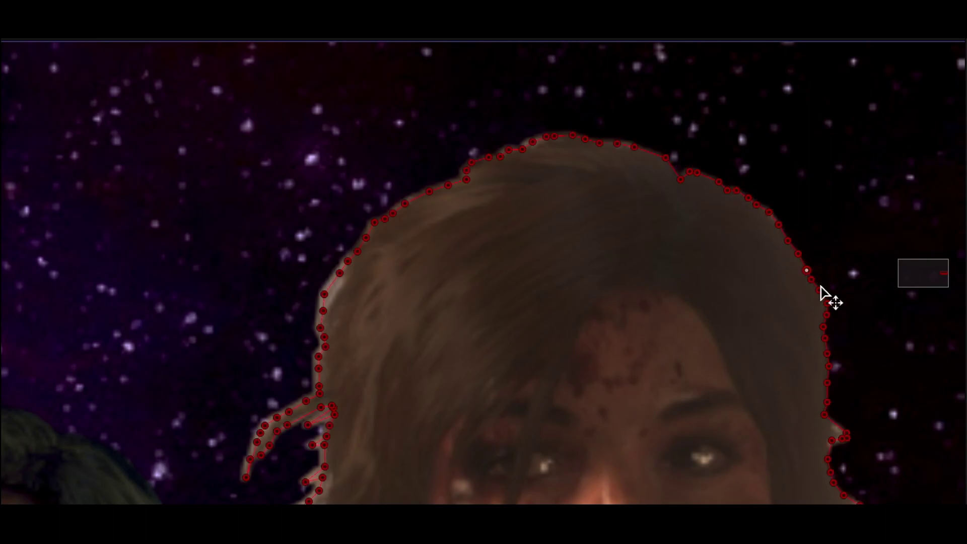
scroll(854, 371, "down", 2)
scroll(854, 372, "left", 2)
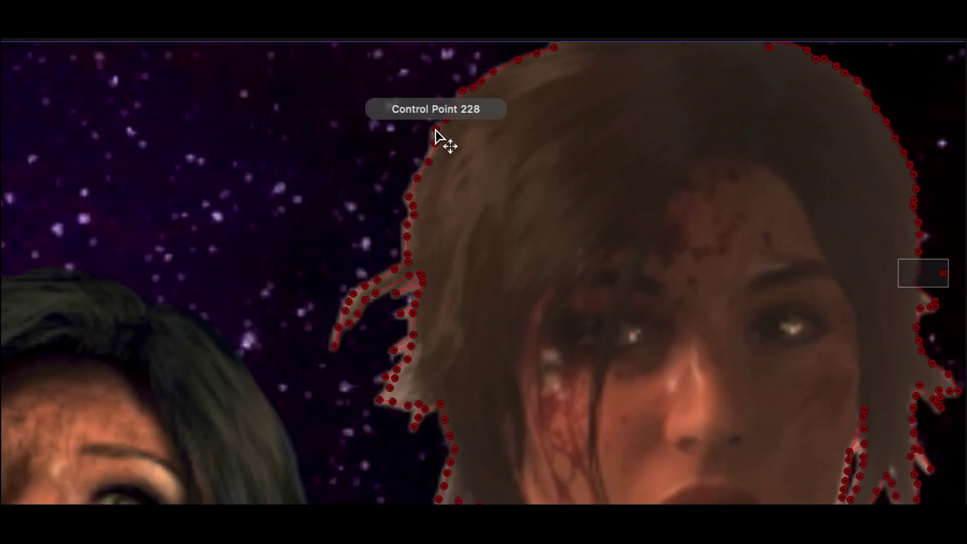
scroll(483, 273, "down", 5)
scroll(482, 272, "up", 6)
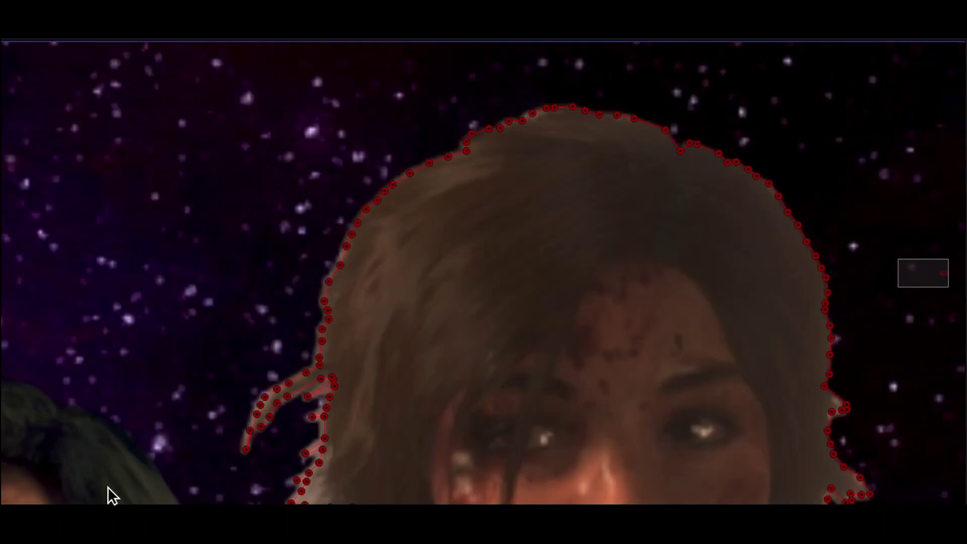
scroll(282, 373, "down", 3)
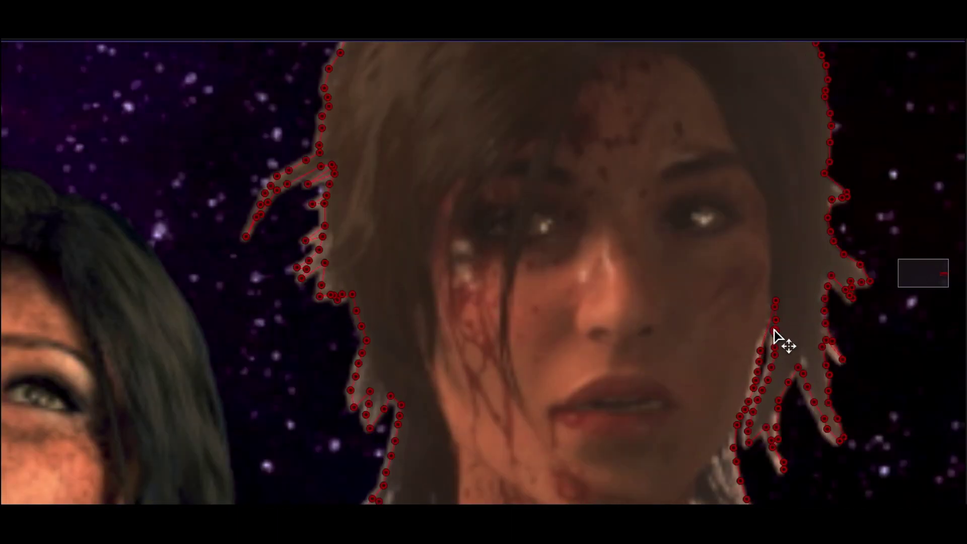
scroll(764, 173, "down", 3)
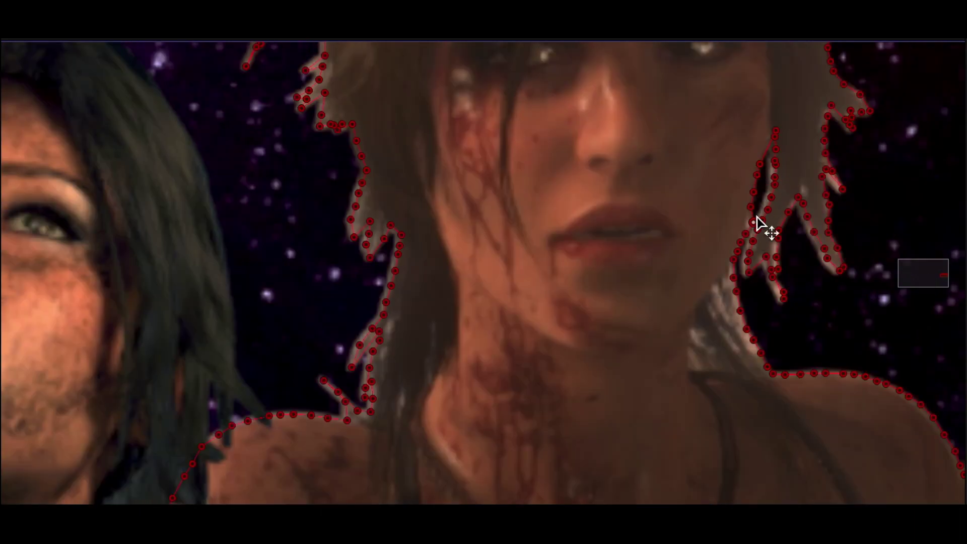
scroll(791, 407, "up", 2)
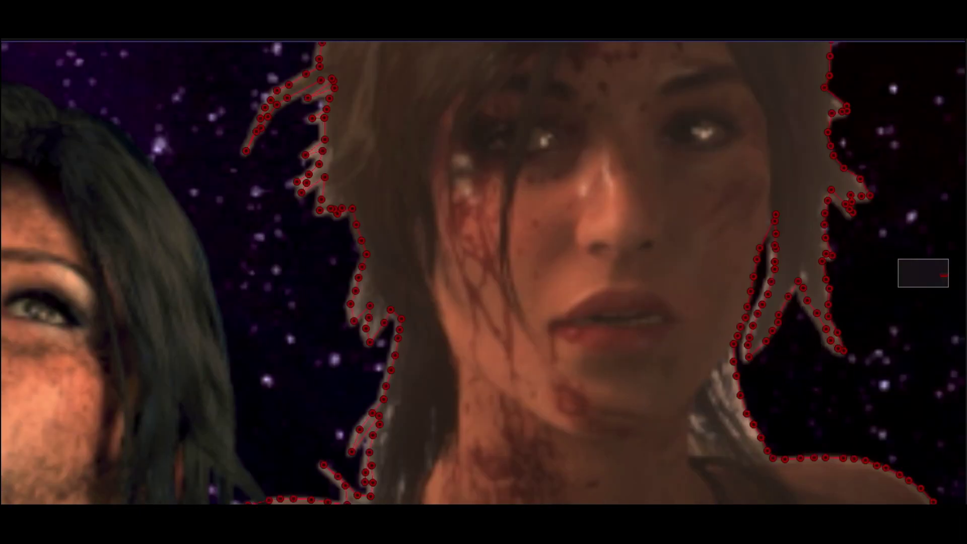
scroll(735, 289, "down", 2)
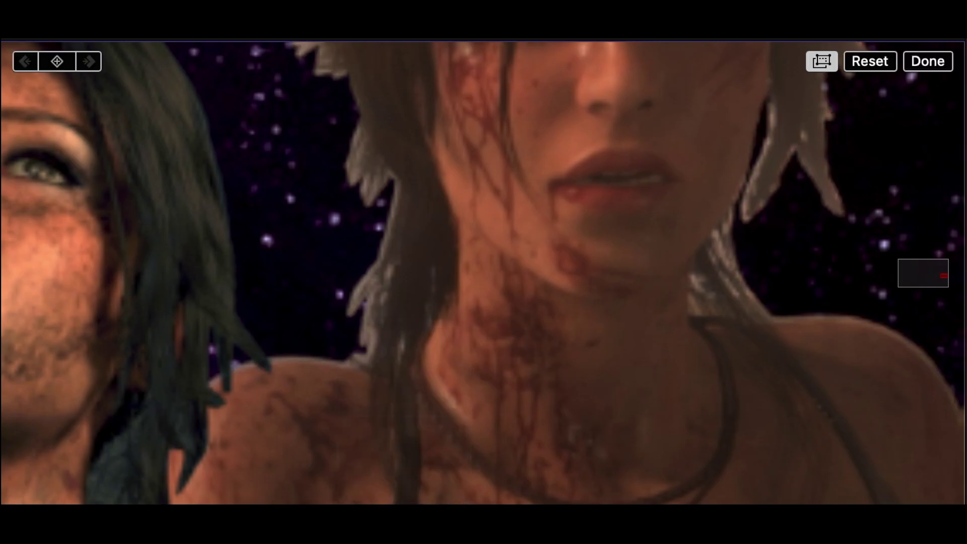
left_click(869, 45)
Step: Set the viewer zoom to 400%
left_click(881, 234)
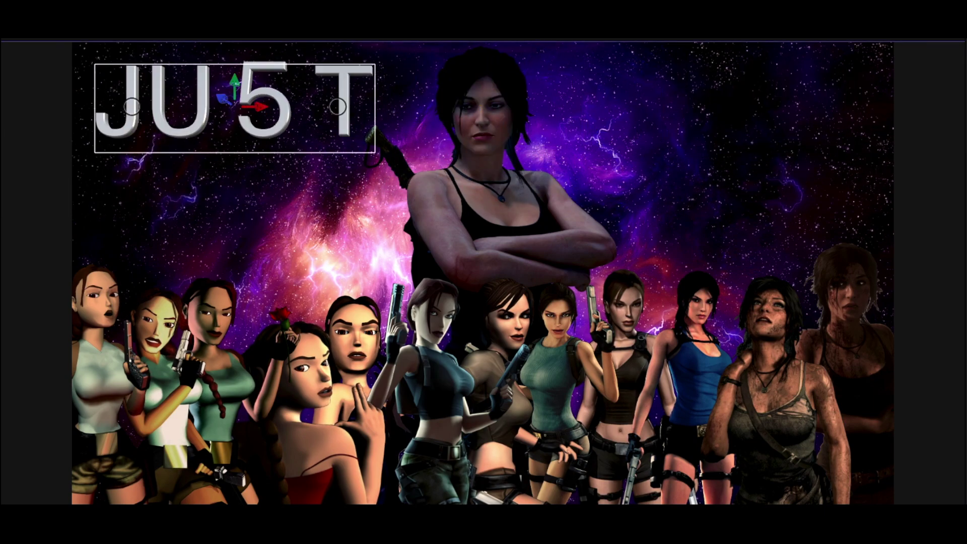
Step: Show the title's on-screen transform controls with Shift+T
key("shift+t")
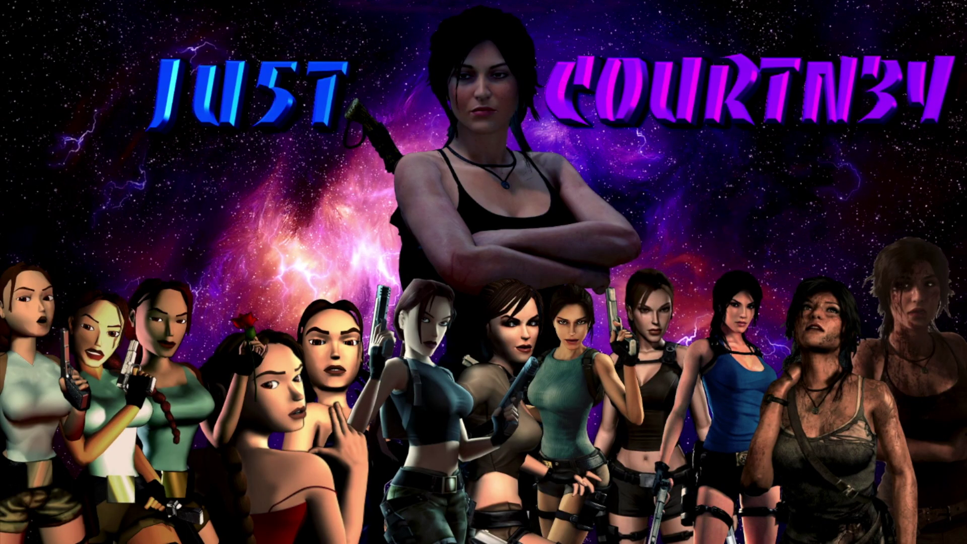
Step: With on-screen transform controls, slide the blue JU5T title right toward the purple COURTN3Y
key("shift+t")
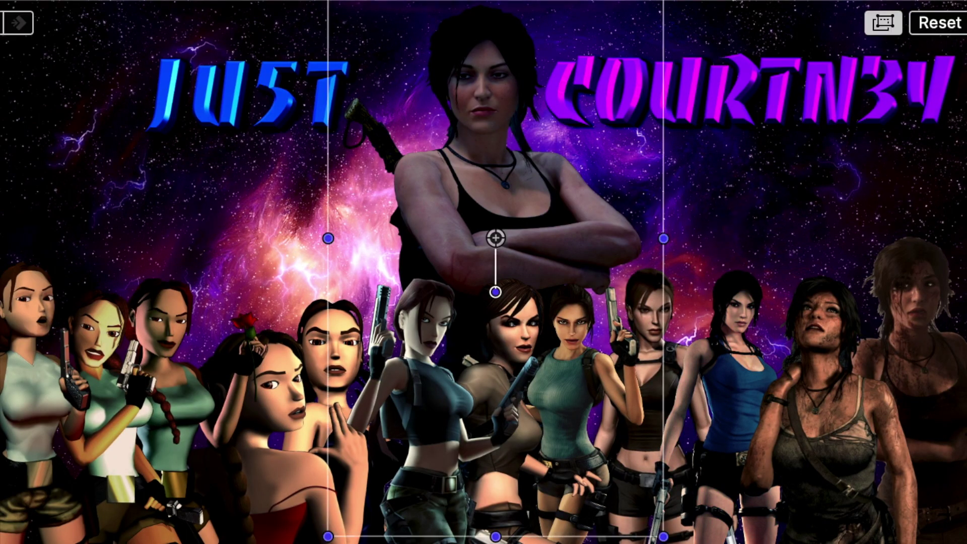
key("ctrl+z")
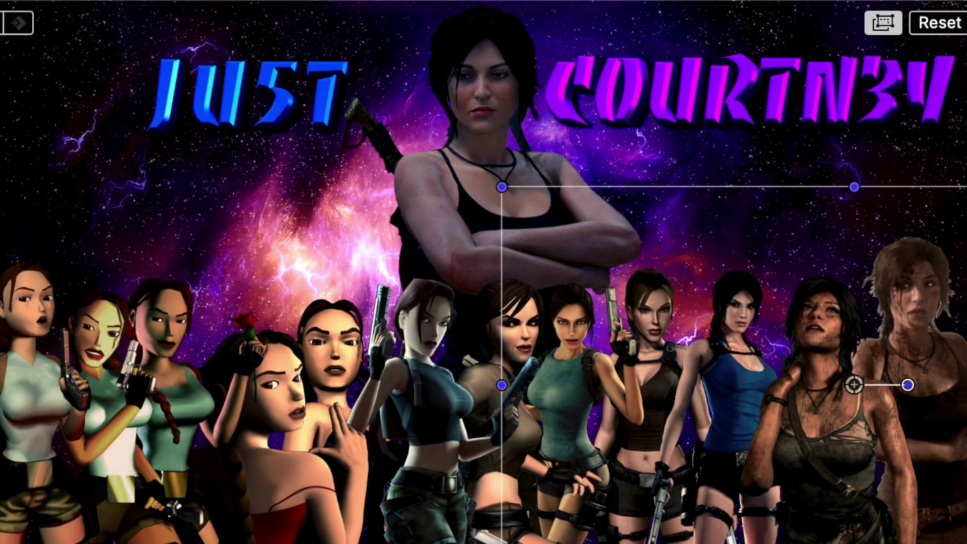
left_click_drag(257, 112, 328, 112)
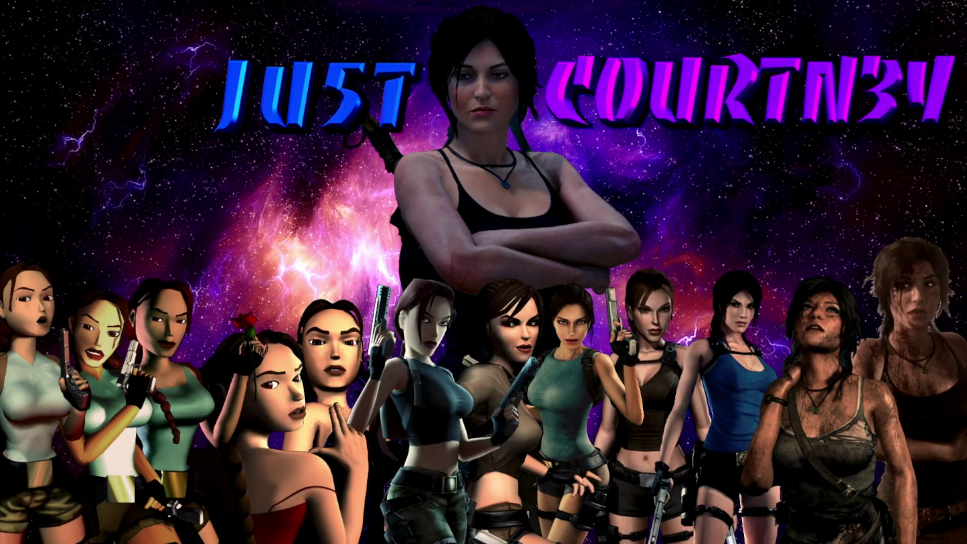